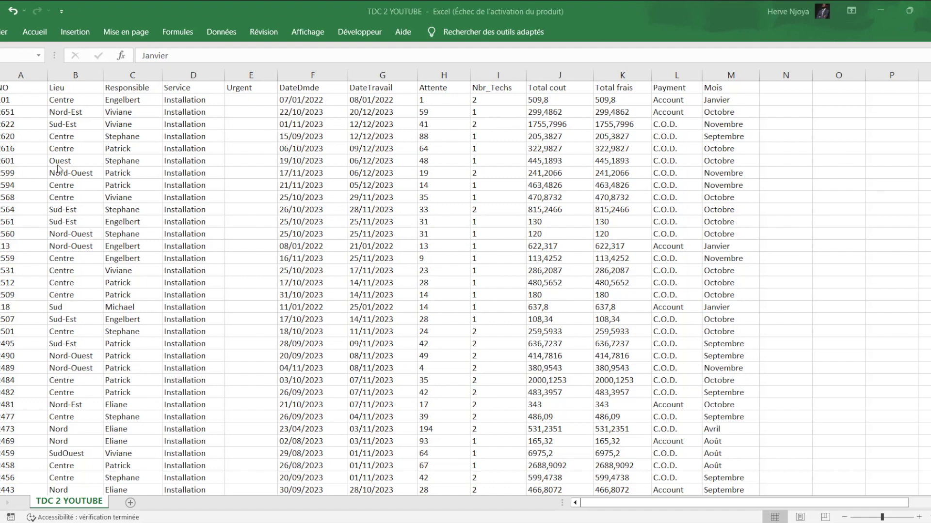
Step: Review the job data columns one by one, from NO through Mois
left_click(89, 136)
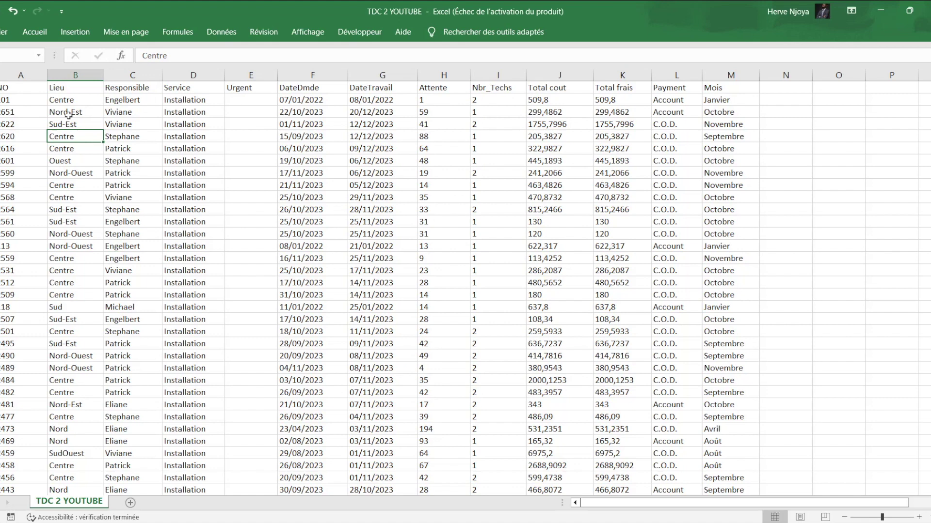
left_click(18, 88)
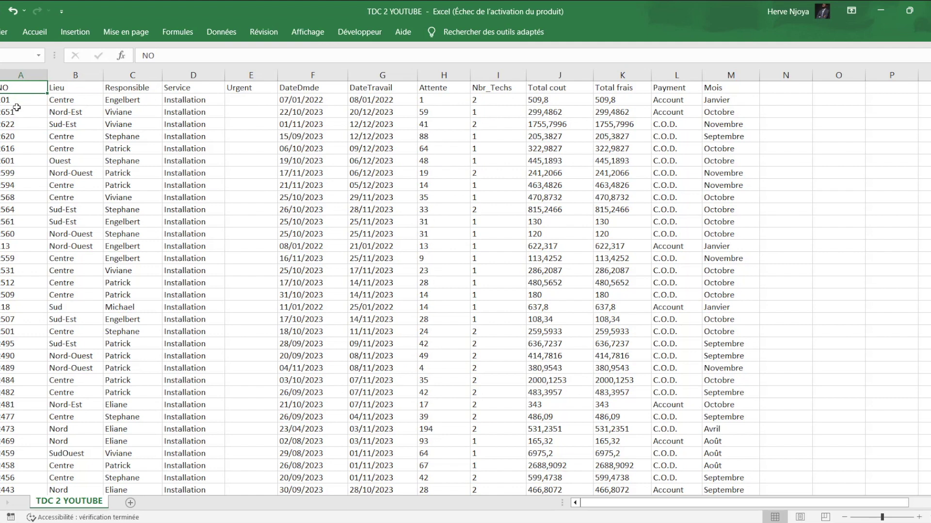
left_click(21, 77)
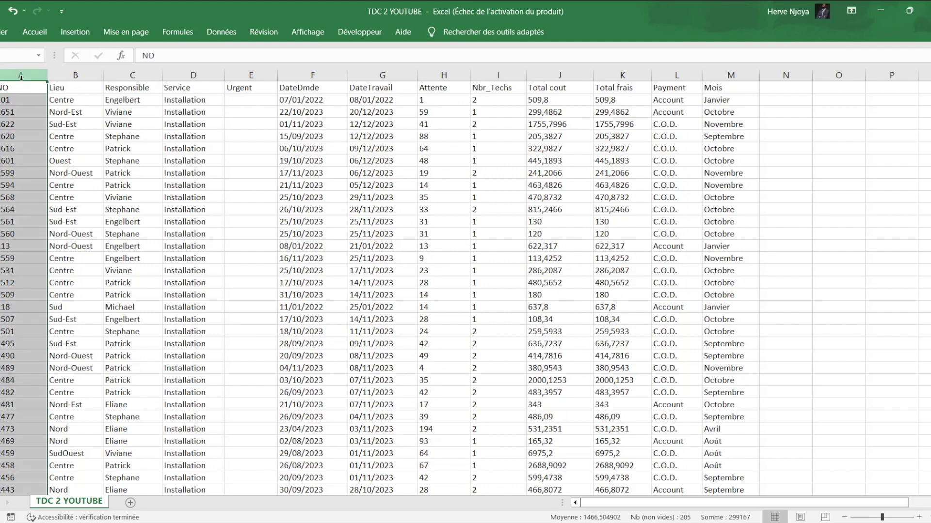
left_click(76, 75)
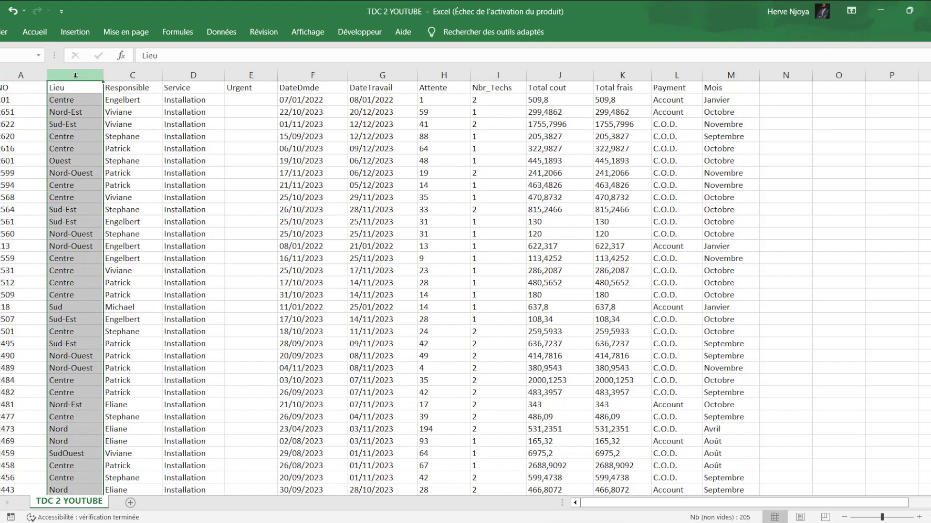
left_click(150, 74)
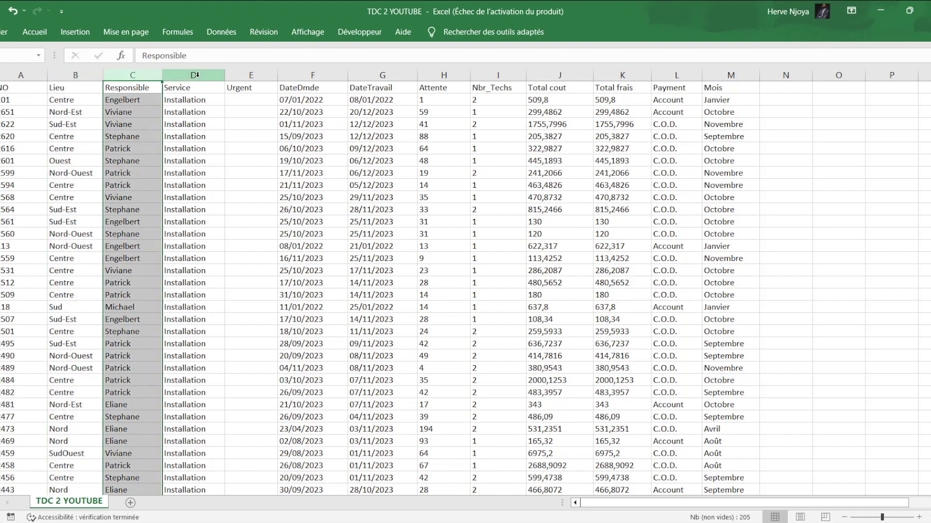
left_click(196, 76)
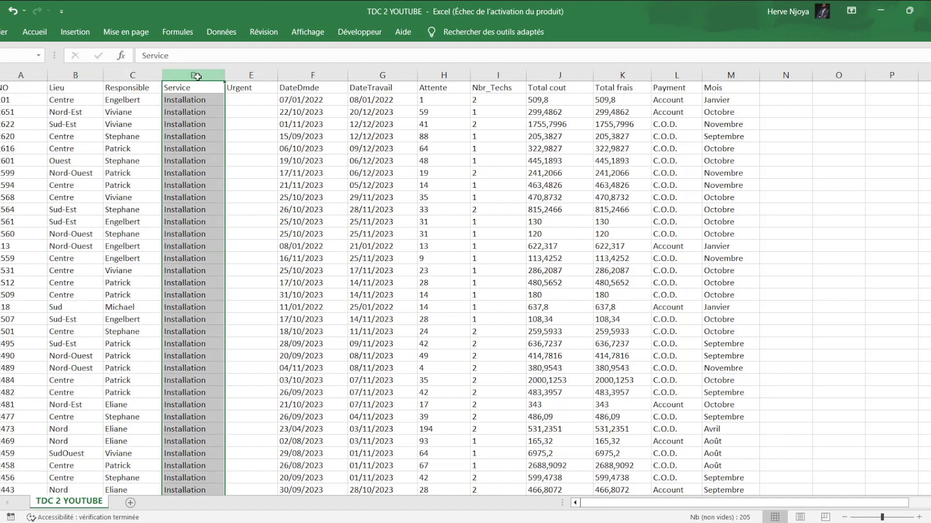
left_click(191, 102)
left_click(185, 141)
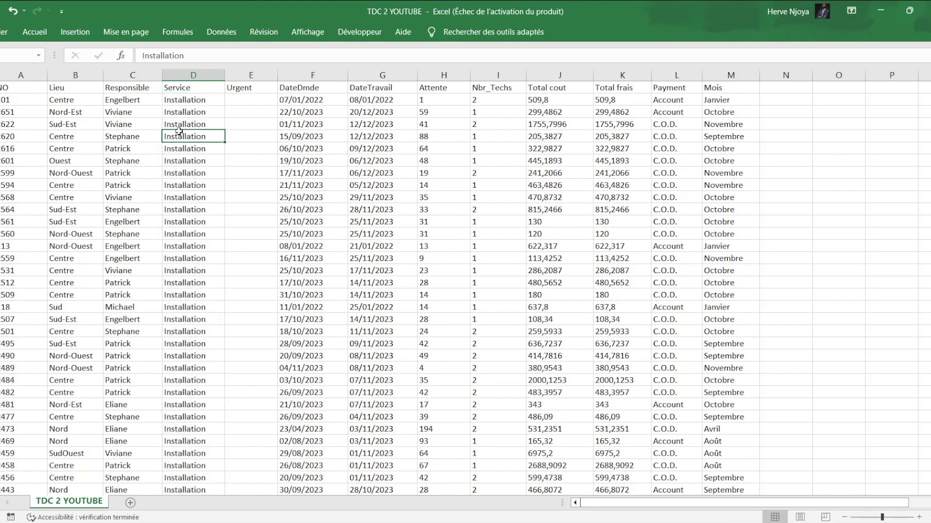
left_click(267, 76)
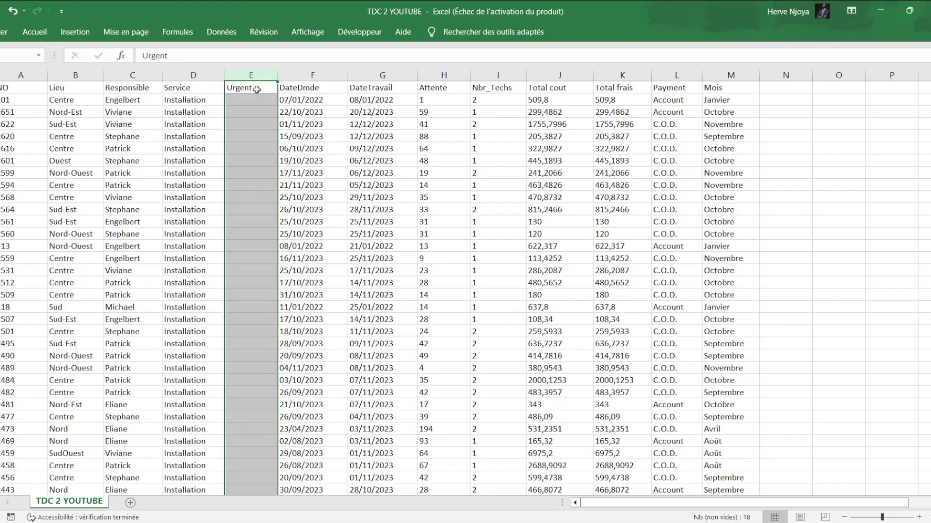
left_click(331, 76)
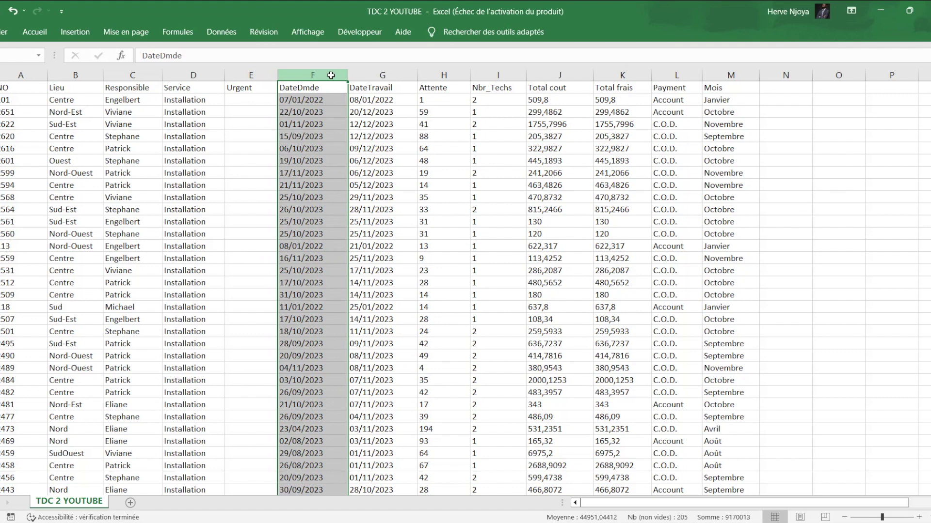
left_click(398, 72)
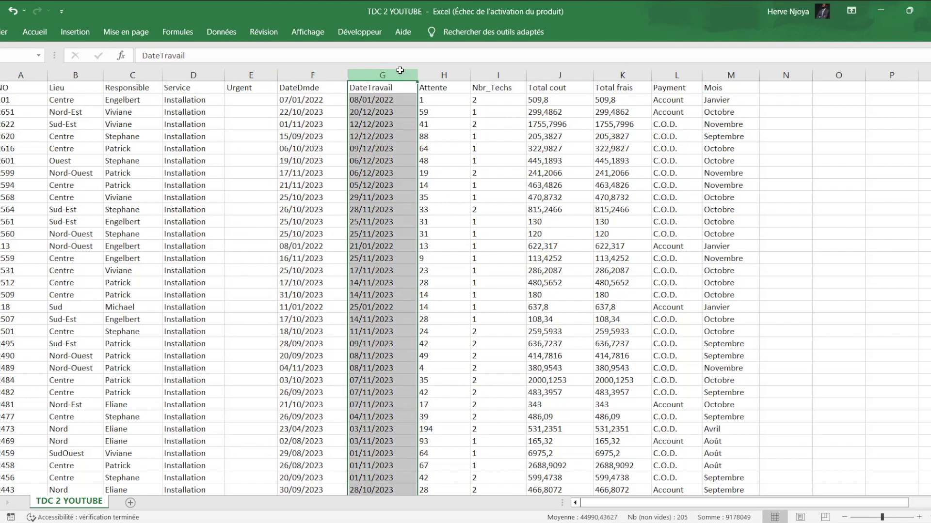
left_click(433, 67)
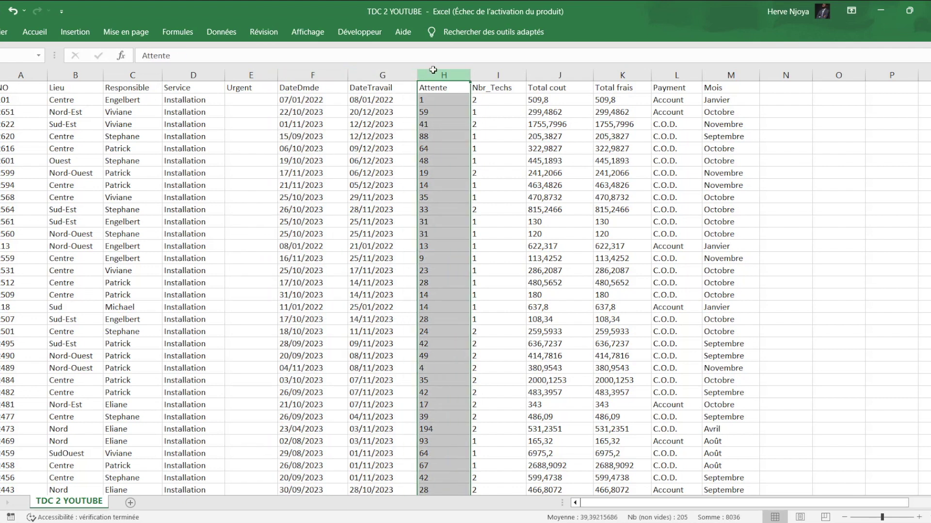
left_click(382, 74)
left_click(321, 69)
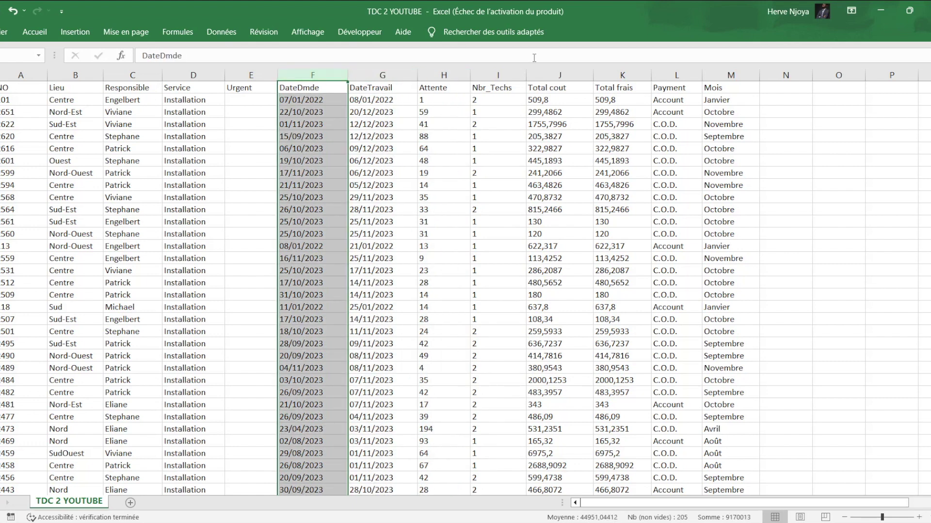
left_click(506, 74)
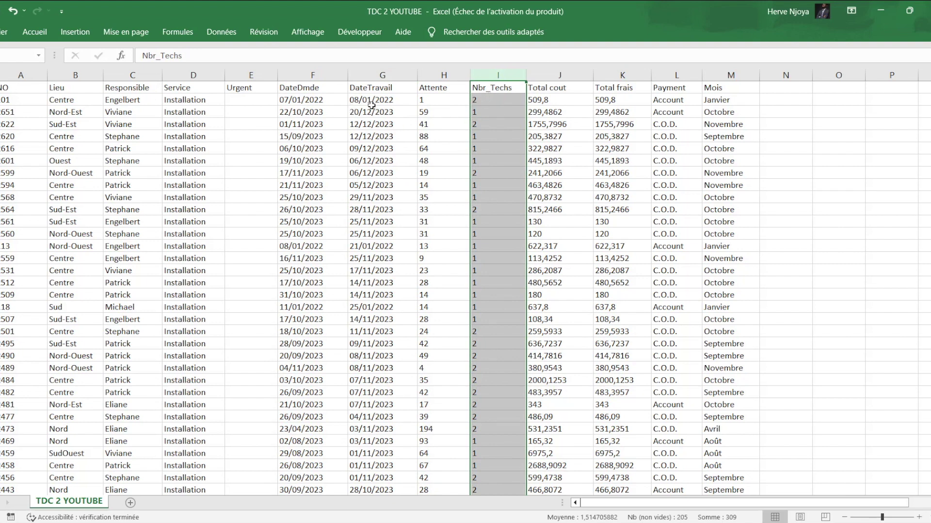
left_click(560, 74)
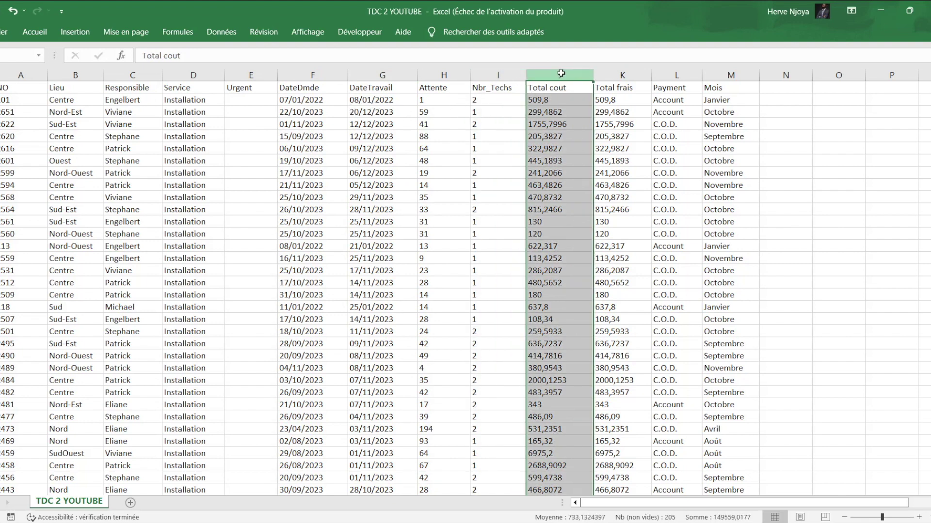
left_click(618, 73)
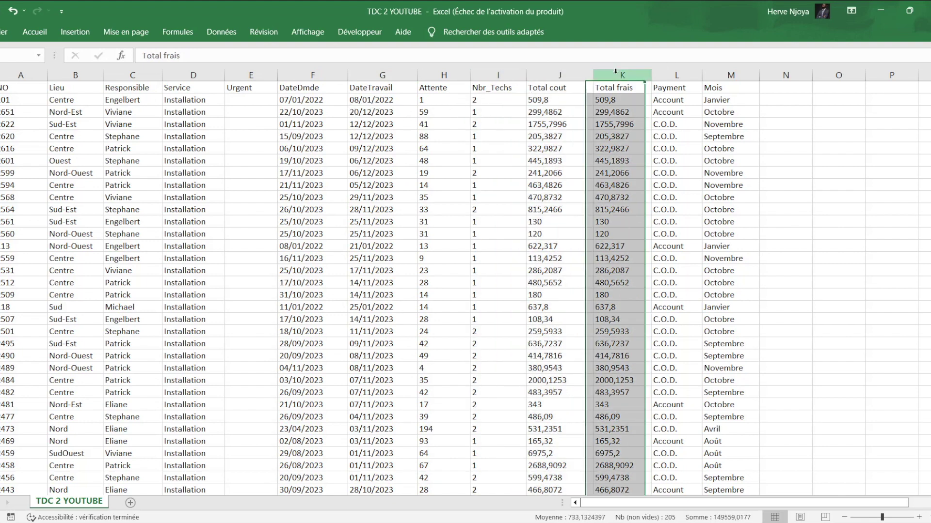
left_click(675, 71)
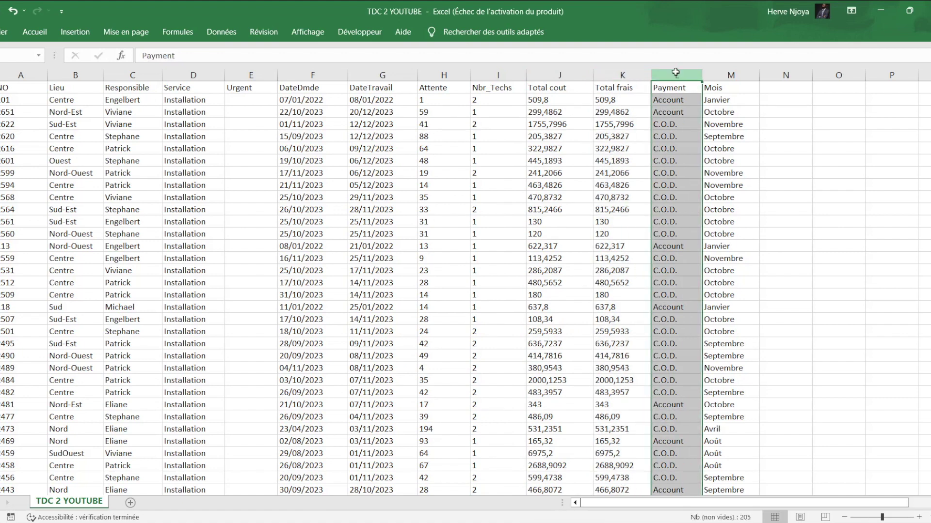
left_click(731, 75)
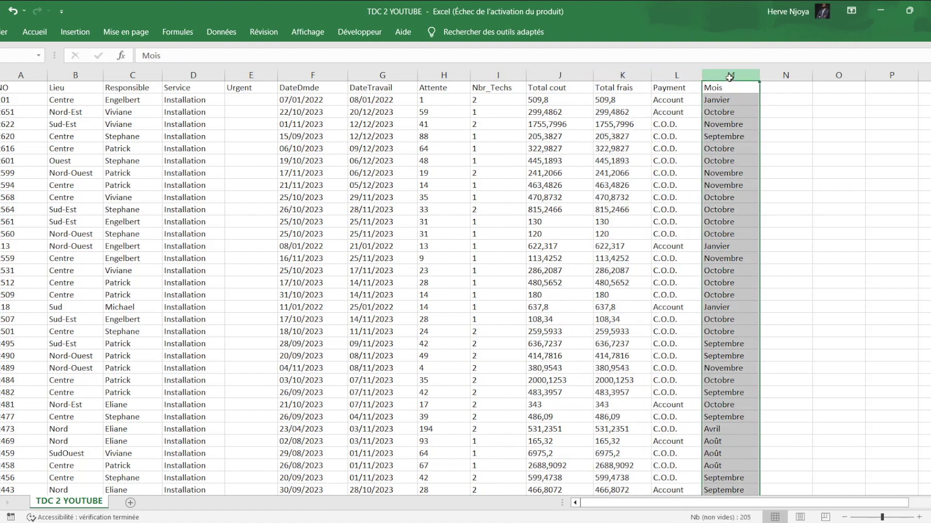
Step: Point out sample values: a request number, its responsible, empty Urgent cell, date 22/10/2023, and an Ouest location
left_click(36, 121)
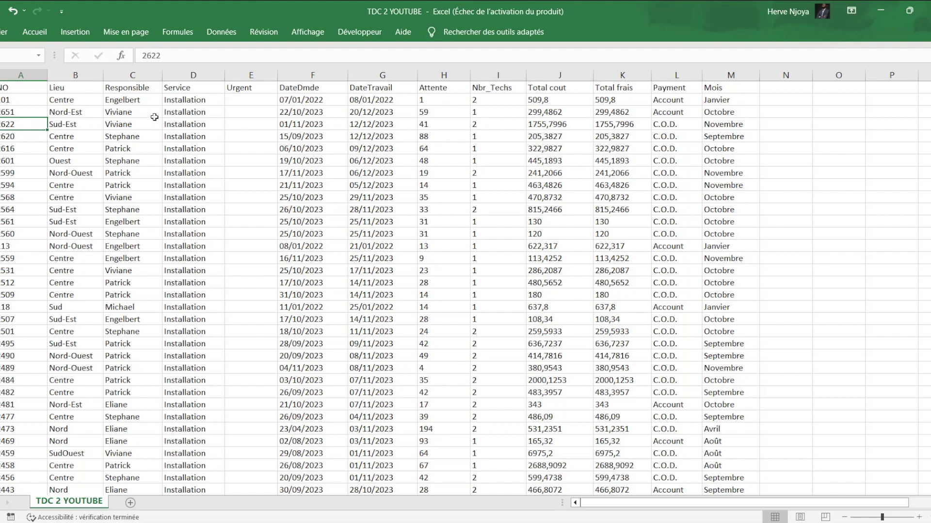
left_click(154, 116)
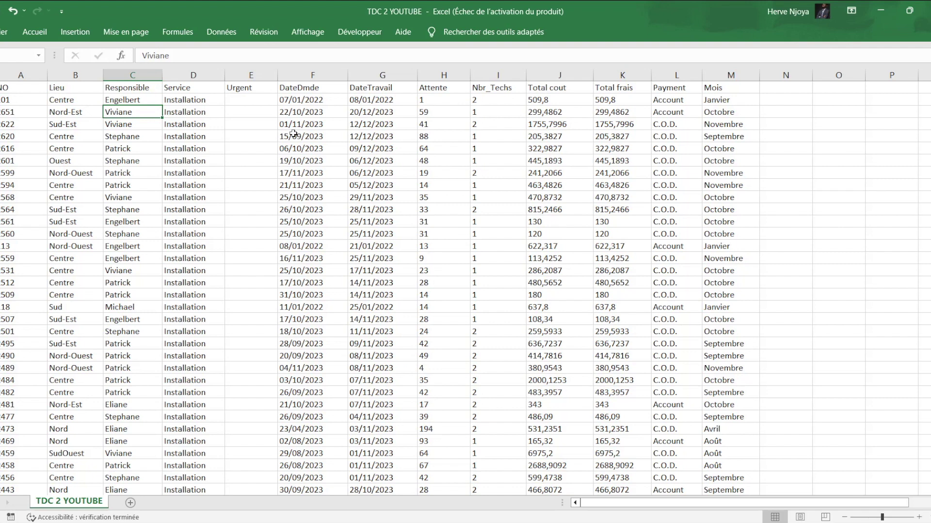
left_click(253, 115)
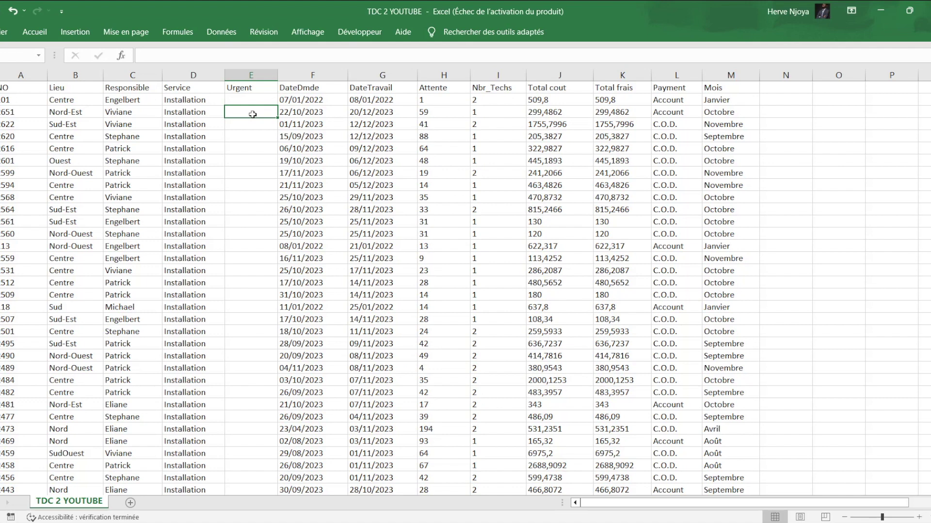
left_click(300, 117)
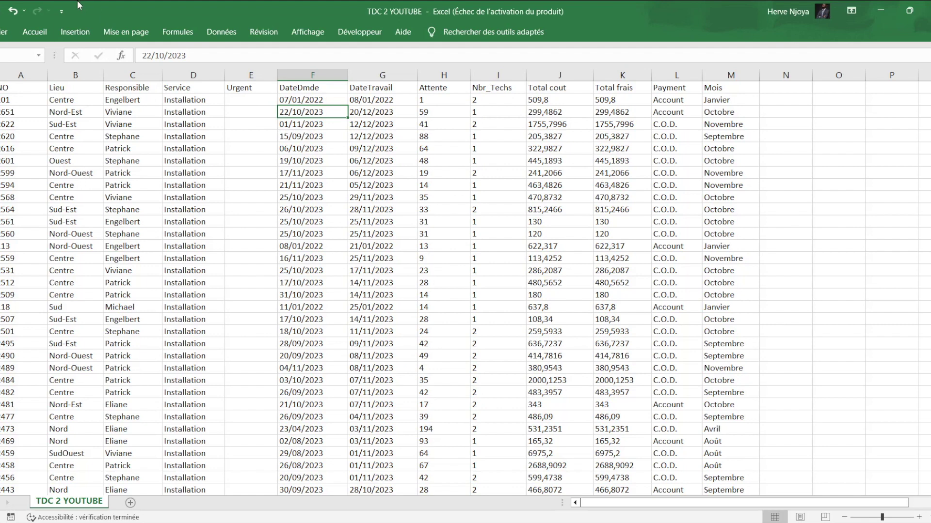
left_click(92, 160)
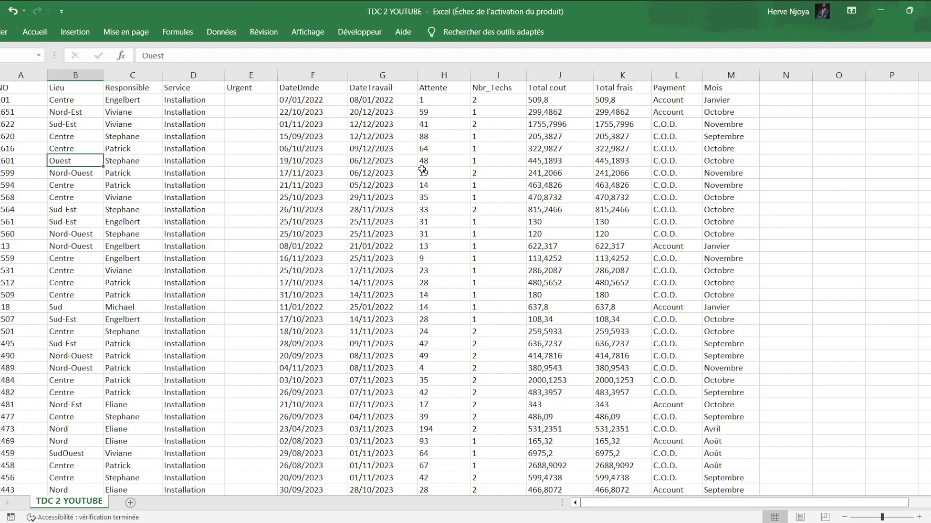
Step: Format A1:M205 as a styled table with headers
left_click(395, 169)
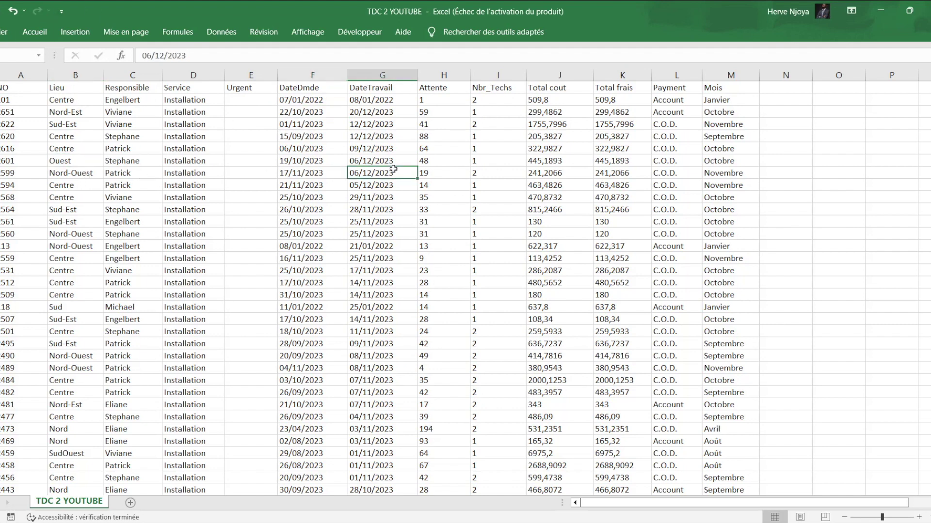
left_click(38, 32)
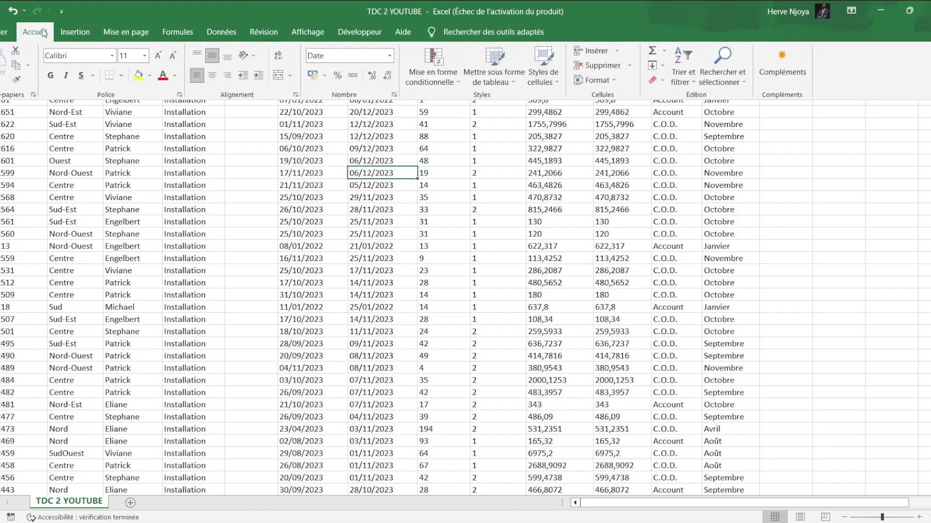
left_click(499, 78)
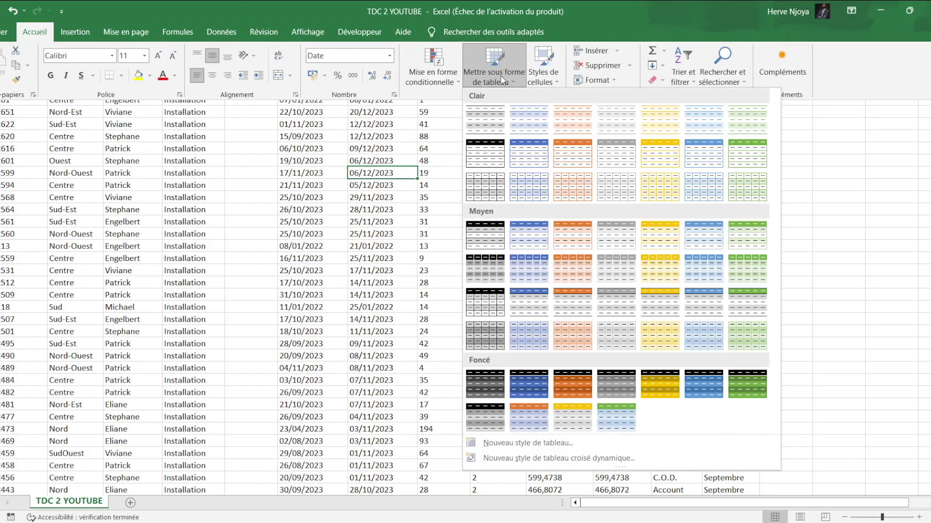
left_click(485, 154)
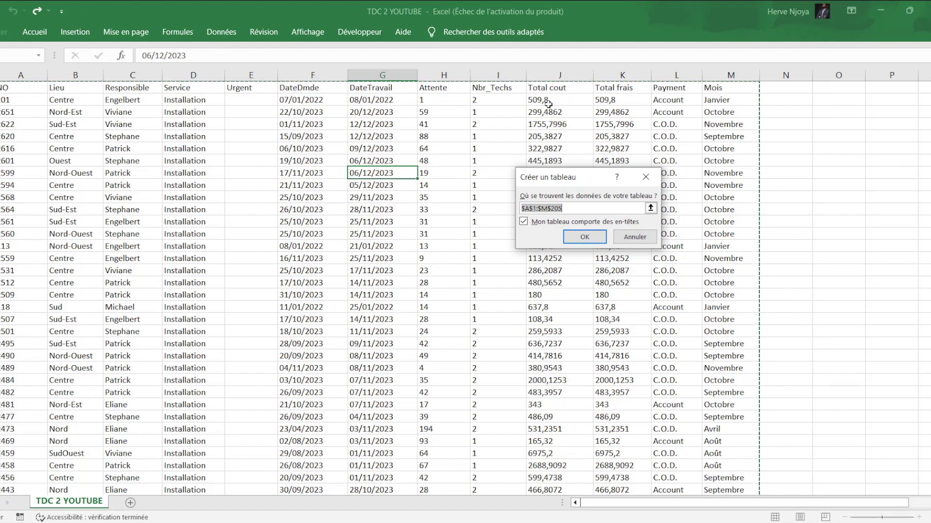
left_click(590, 237)
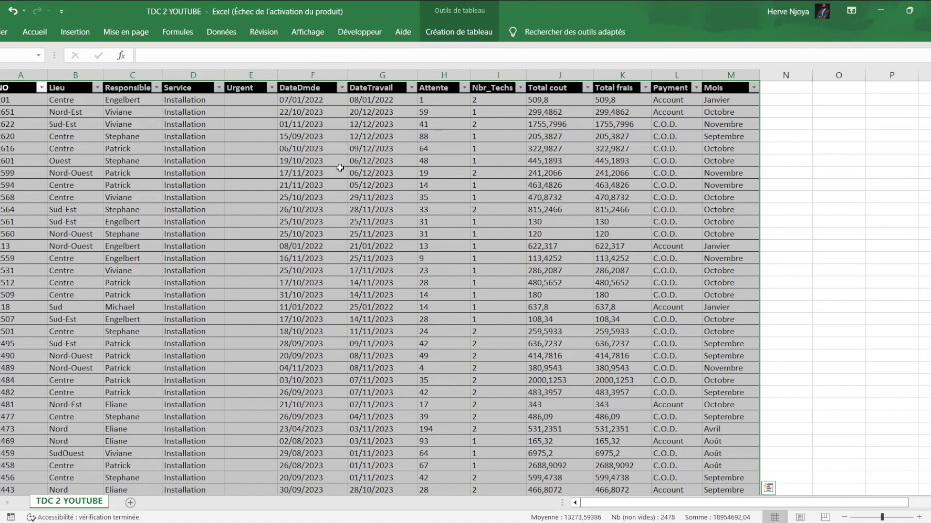
left_click_drag(306, 173, 306, 185)
left_click(306, 173)
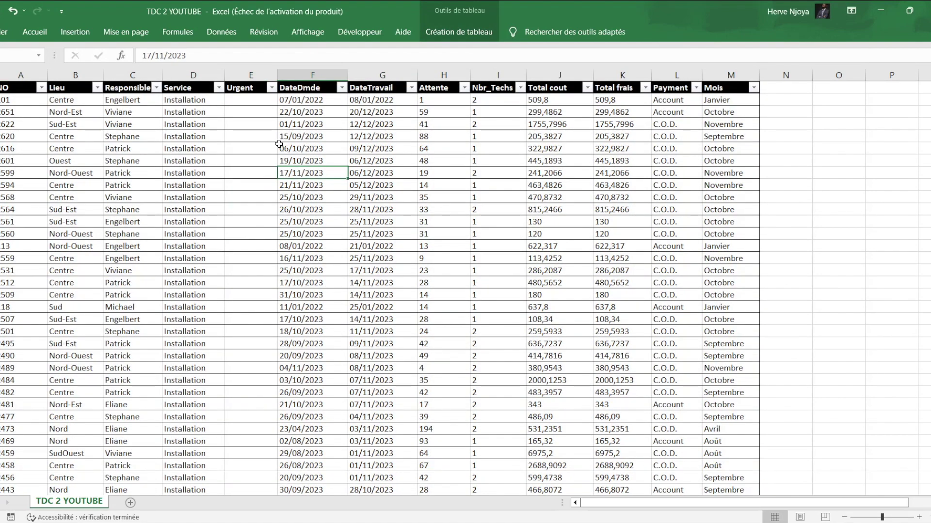
Step: Look over the Table Design options, then reselect a cell inside the job table and show the Insertion commands
left_click(827, 170)
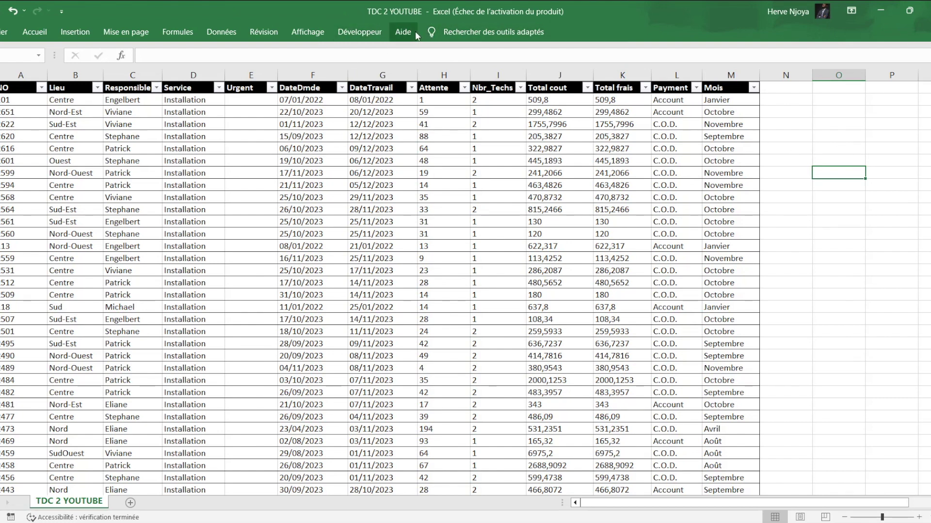
left_click(367, 159)
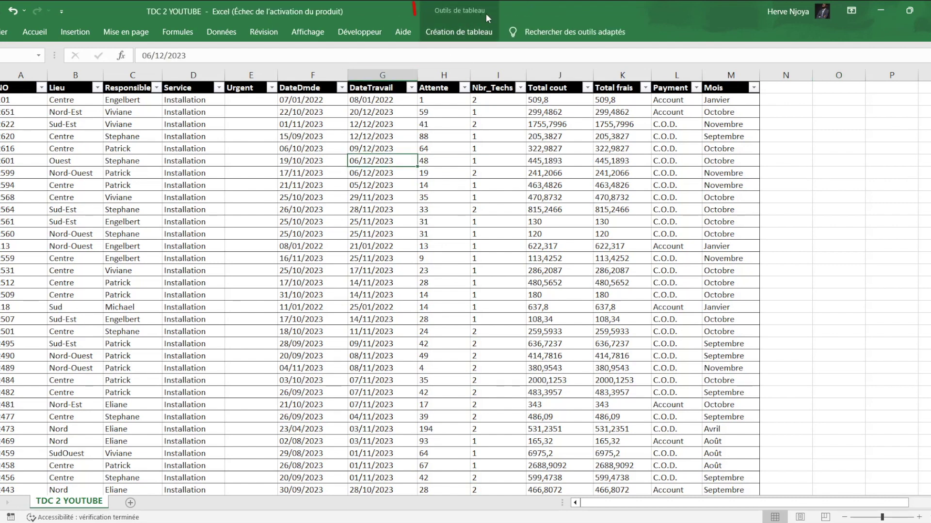
left_click(460, 34)
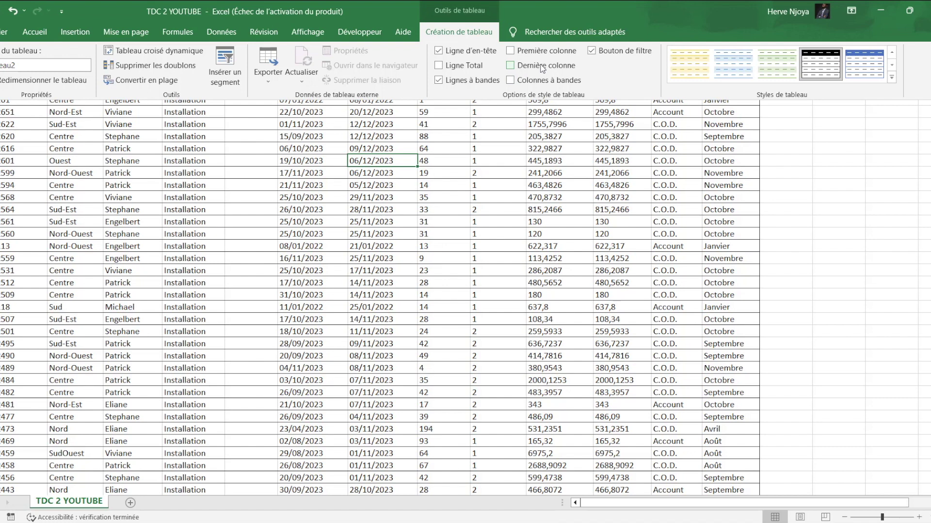
left_click(313, 174)
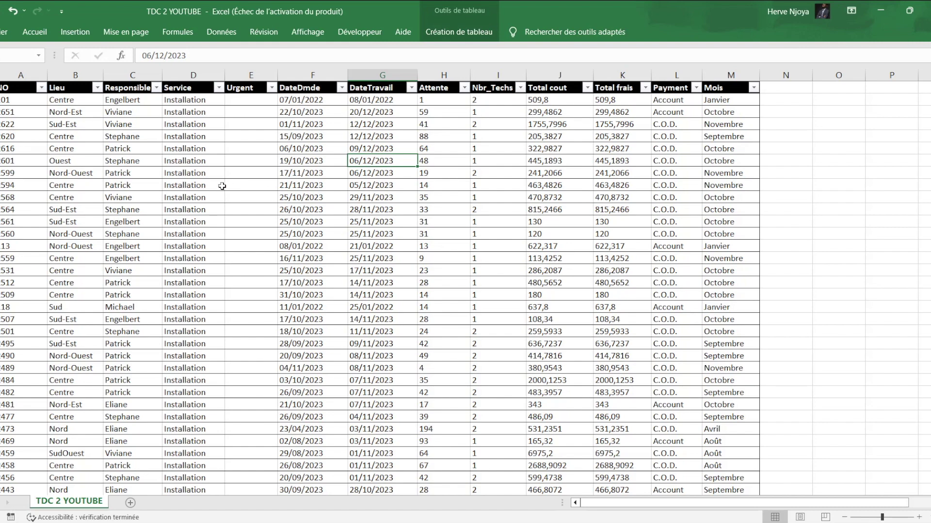
left_click(316, 137)
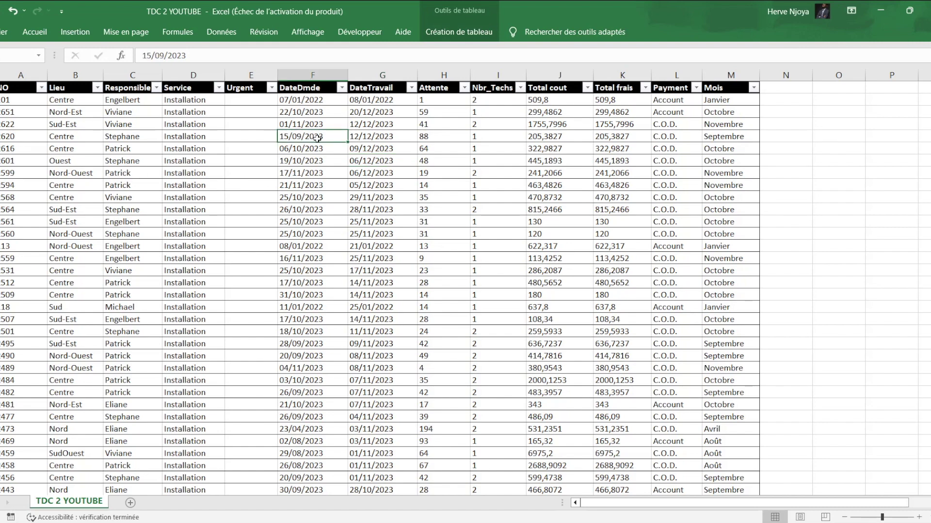
left_click(66, 33)
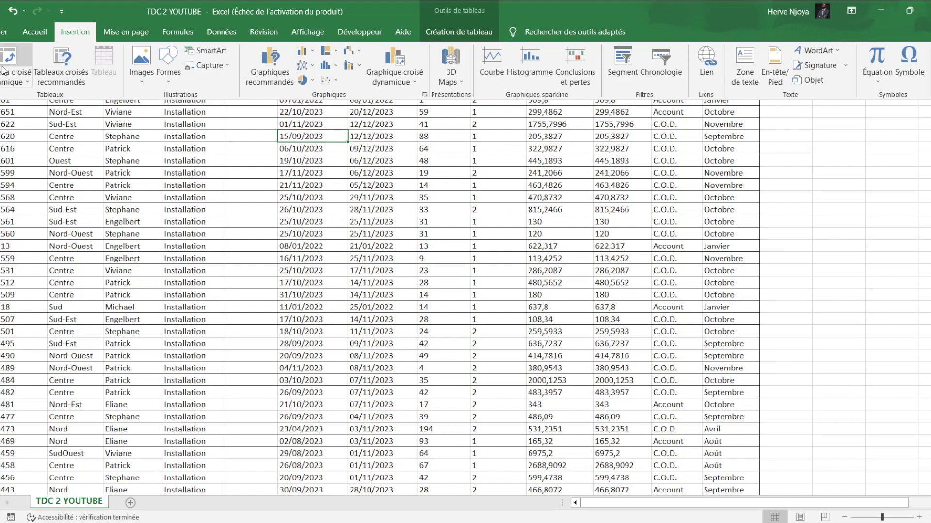
Step: Create a pivot table from Tableau2 on a new worksheet
left_click(14, 53)
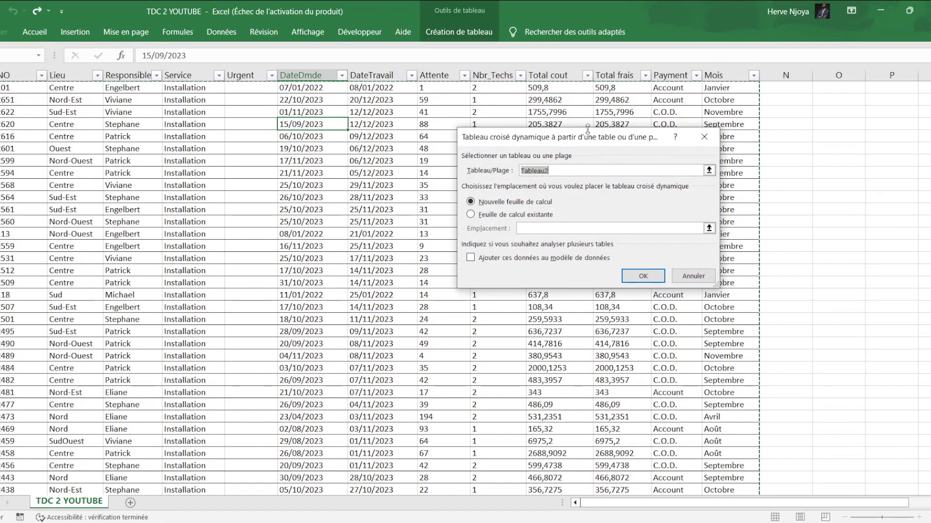
left_click_drag(538, 142, 443, 148)
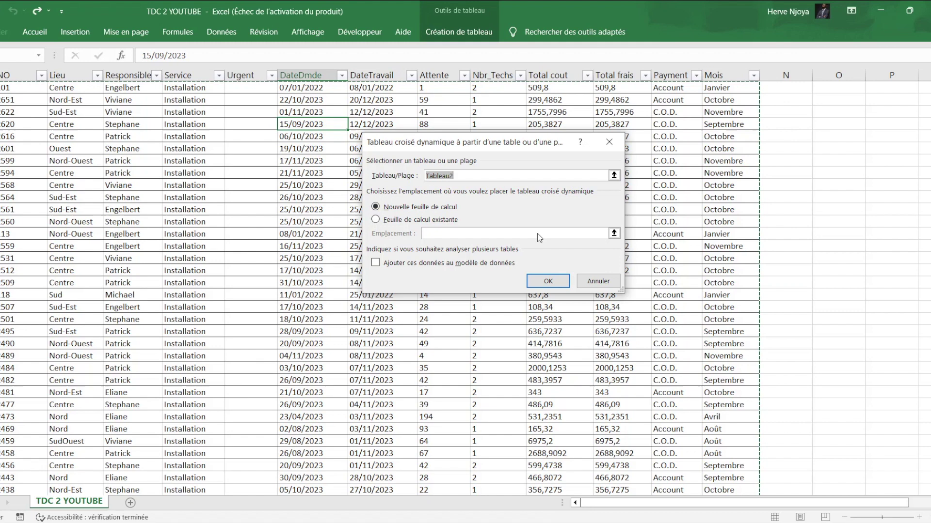
left_click(554, 285)
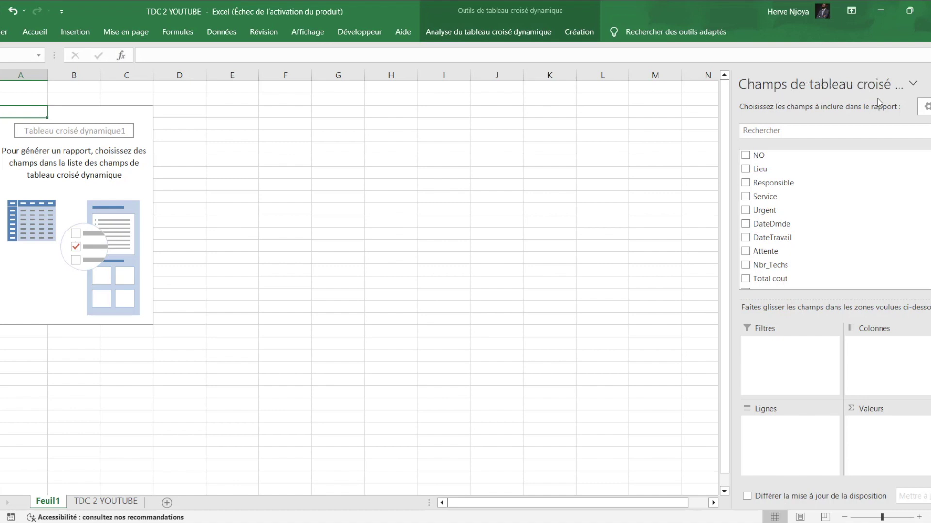
scroll(824, 219, "down", 1)
scroll(824, 218, "down", 1)
scroll(824, 218, "up", 2)
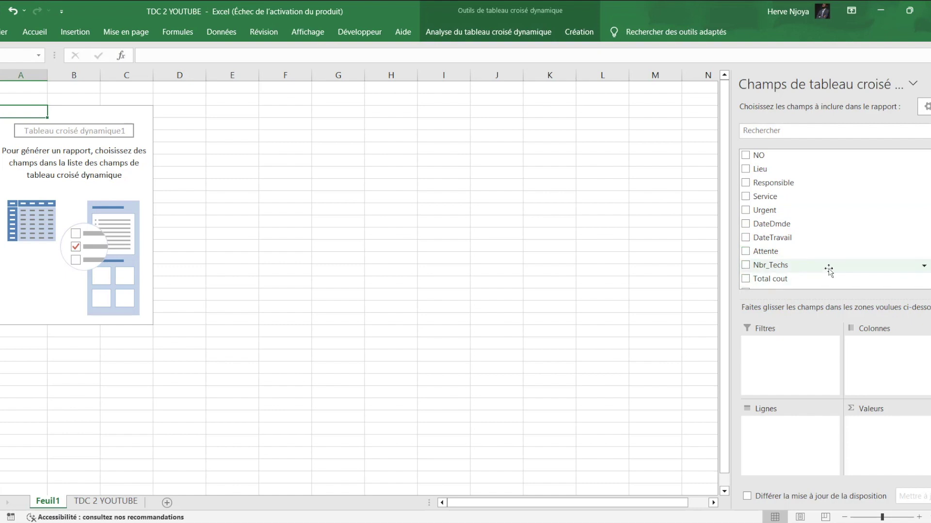
scroll(824, 218, "down", 1)
scroll(747, 246, "down", 3)
scroll(746, 246, "down", 1)
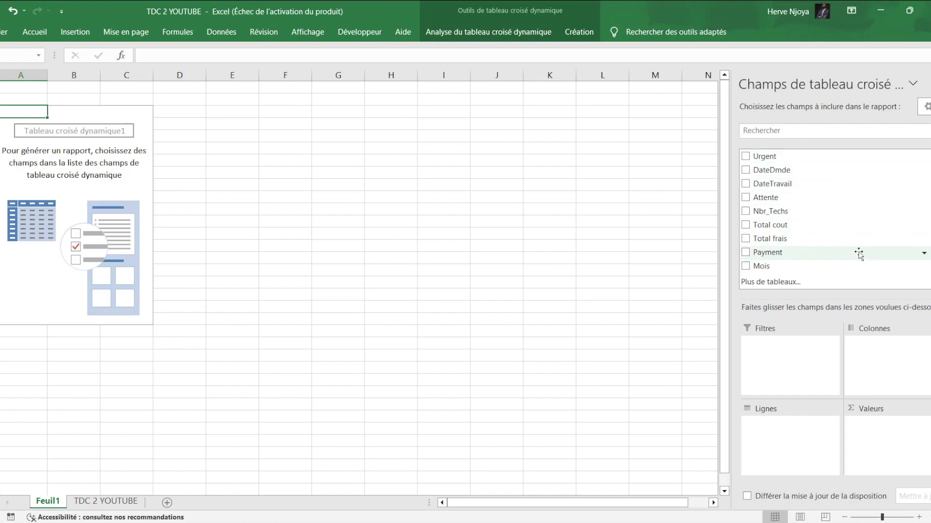
scroll(756, 182, "up", 2)
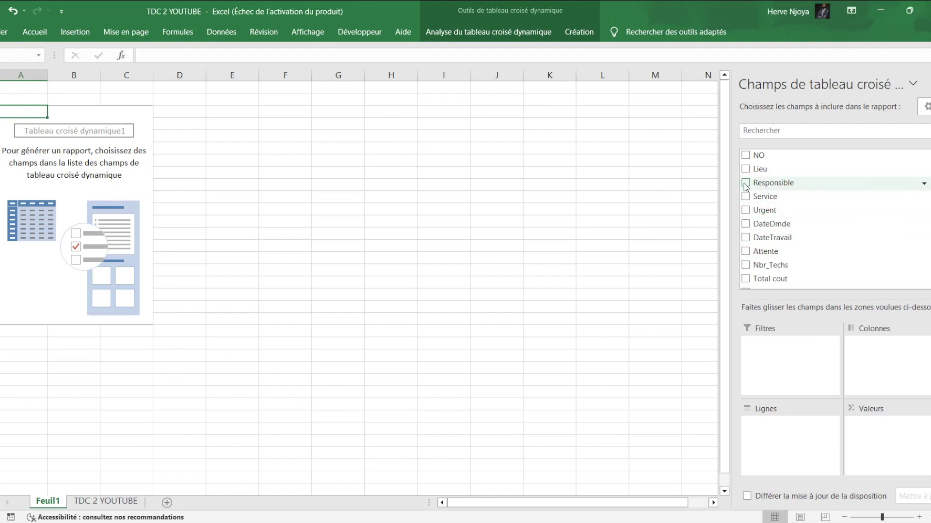
Step: Lay out the pivot with Responsible in rows, Lieu in columns, and the sum of Total cout as values
left_click_drag(745, 182, 770, 437)
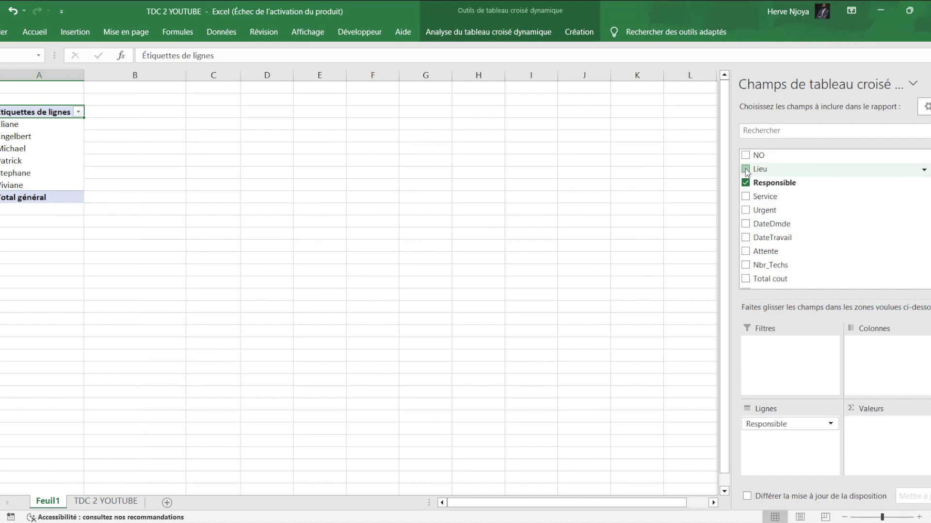
left_click_drag(745, 172, 889, 369)
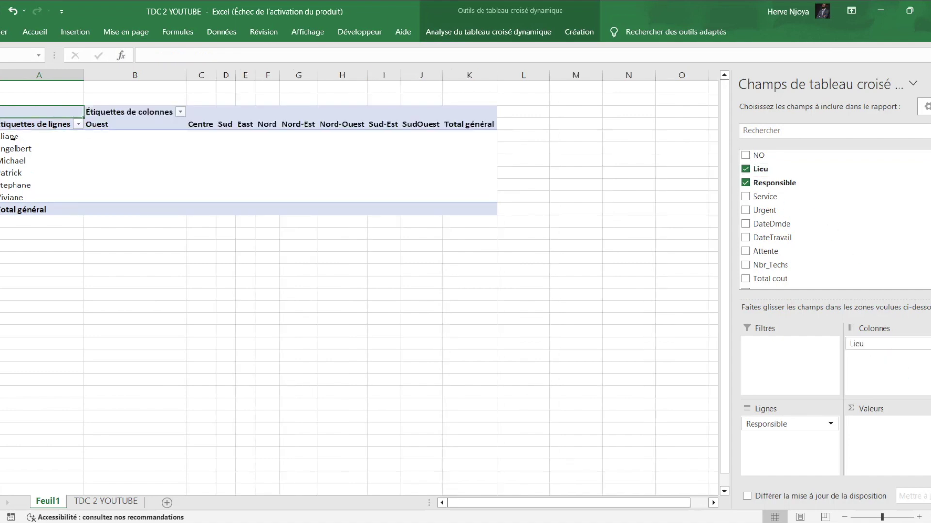
left_click_drag(95, 125, 415, 129)
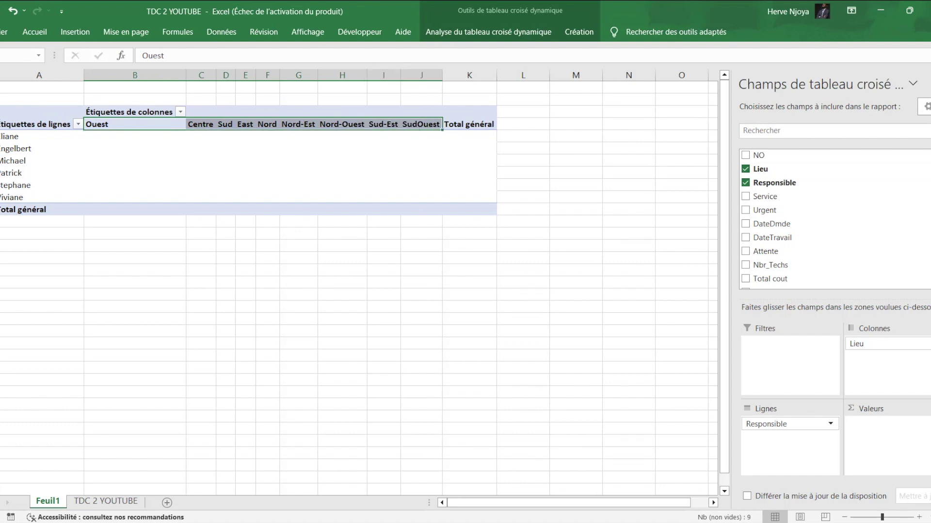
scroll(824, 218, "down", 2)
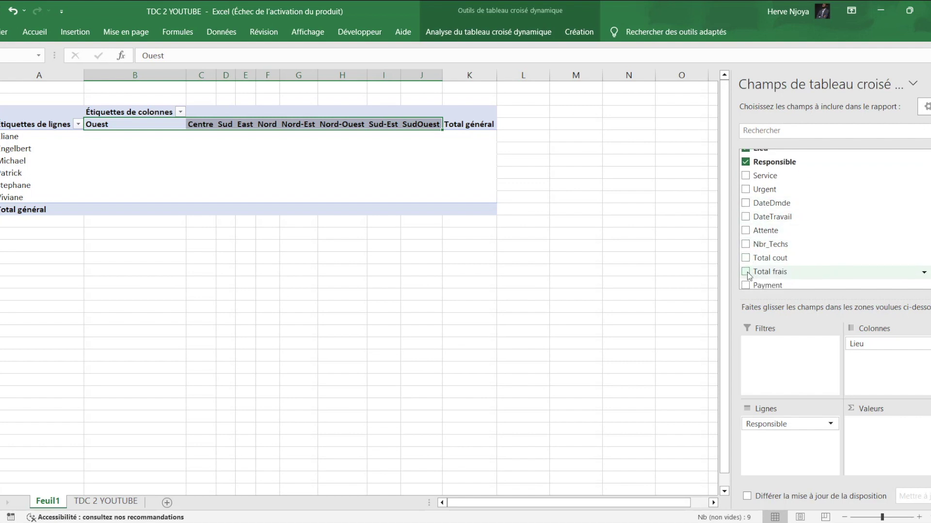
left_click_drag(748, 260, 901, 432)
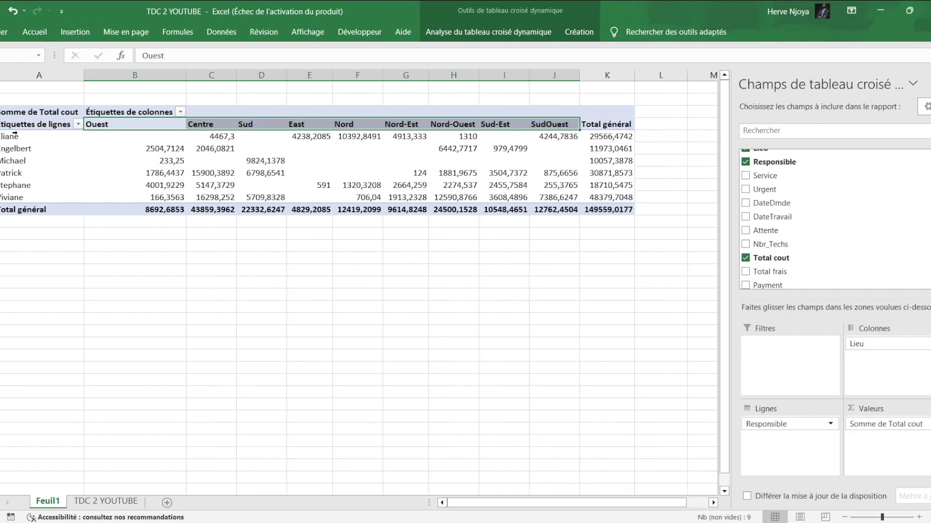
left_click(167, 140)
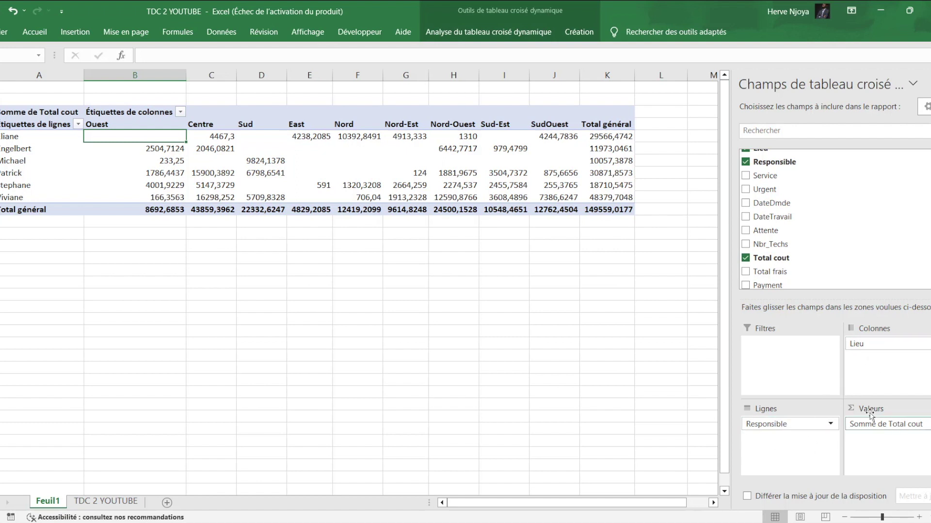
Step: Remove Total cout, Responsible and Lieu from the pivot table
left_click(746, 259)
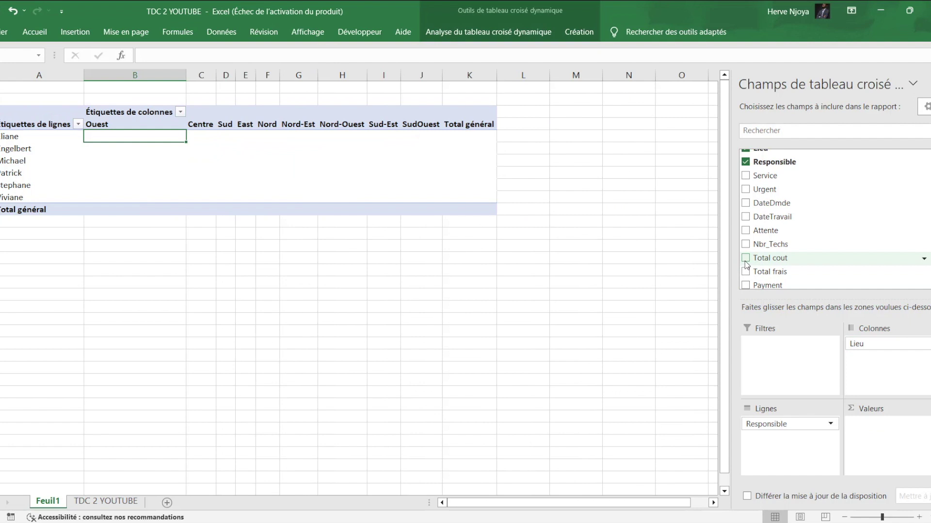
left_click(745, 162)
left_click(746, 150)
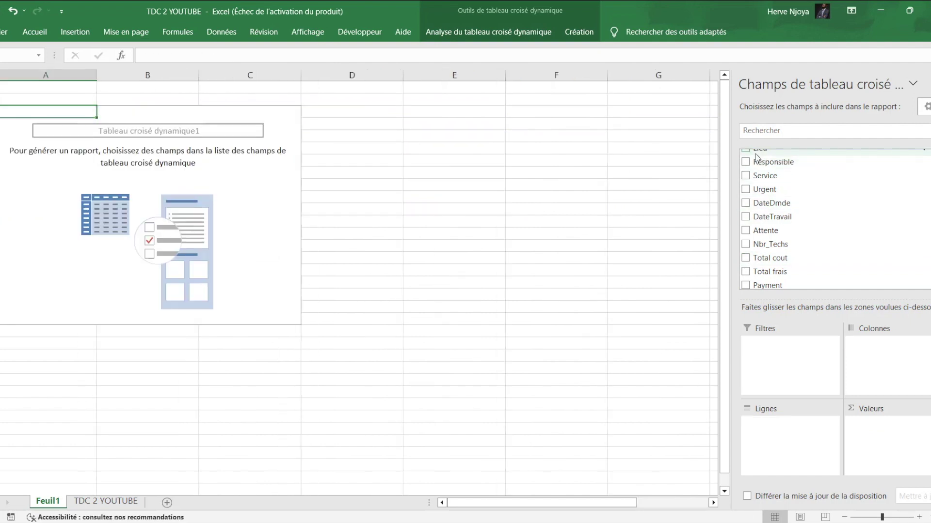
scroll(872, 194, "up", 1)
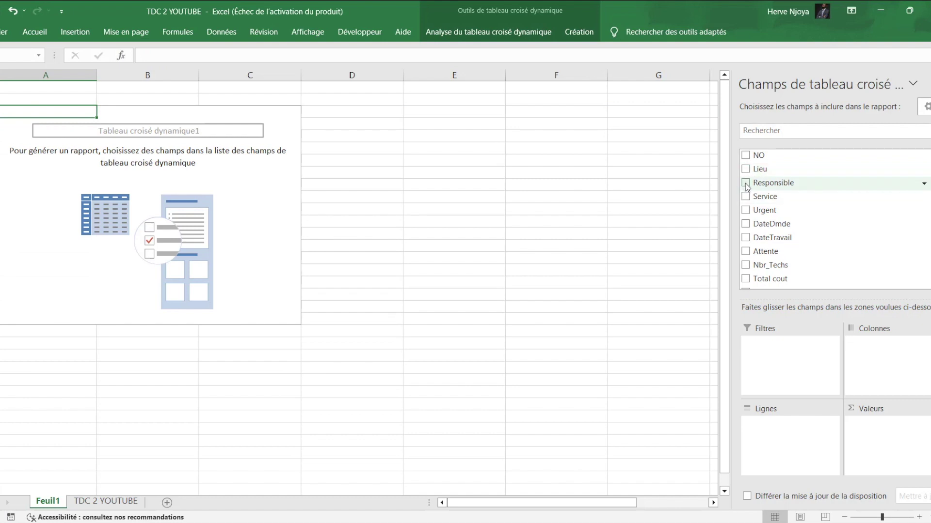
Step: Try Responsible across columns with Somme de NO, then remove both fields again
left_click_drag(745, 183, 840, 439)
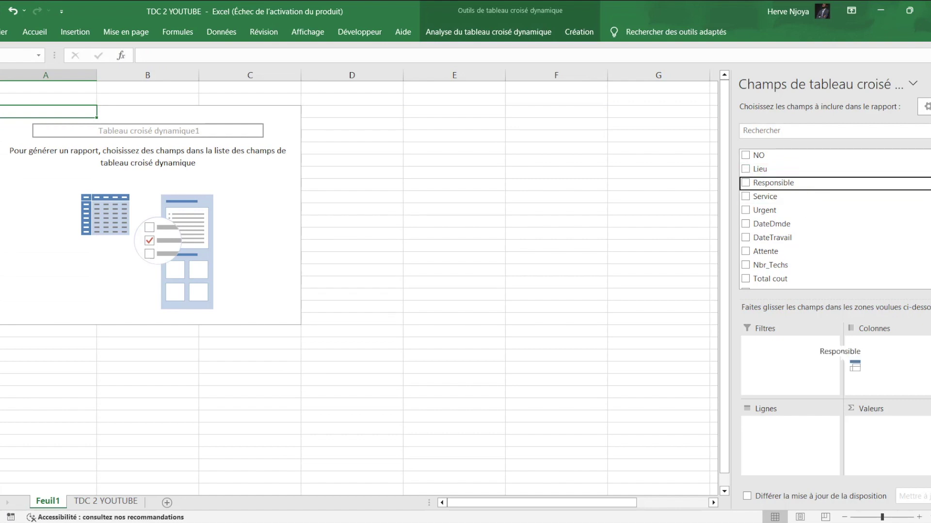
left_click_drag(840, 441, 883, 358)
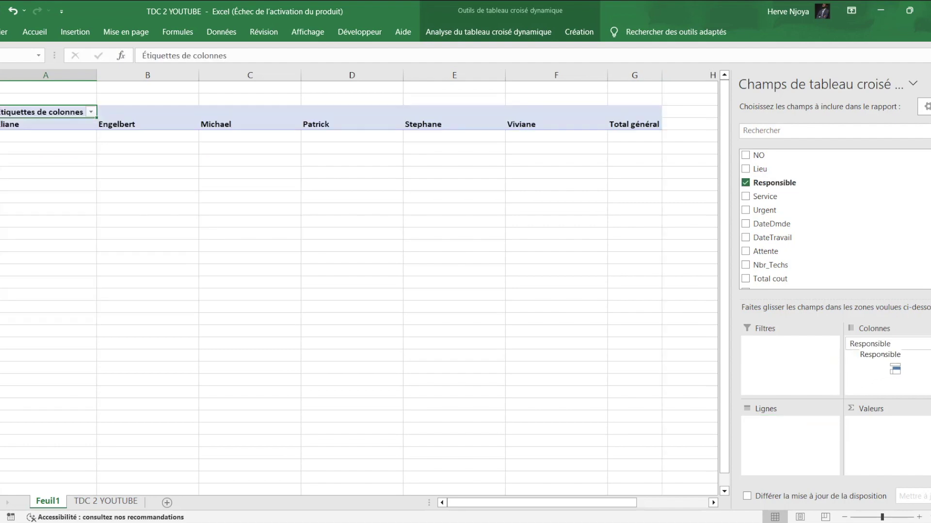
left_click(745, 156)
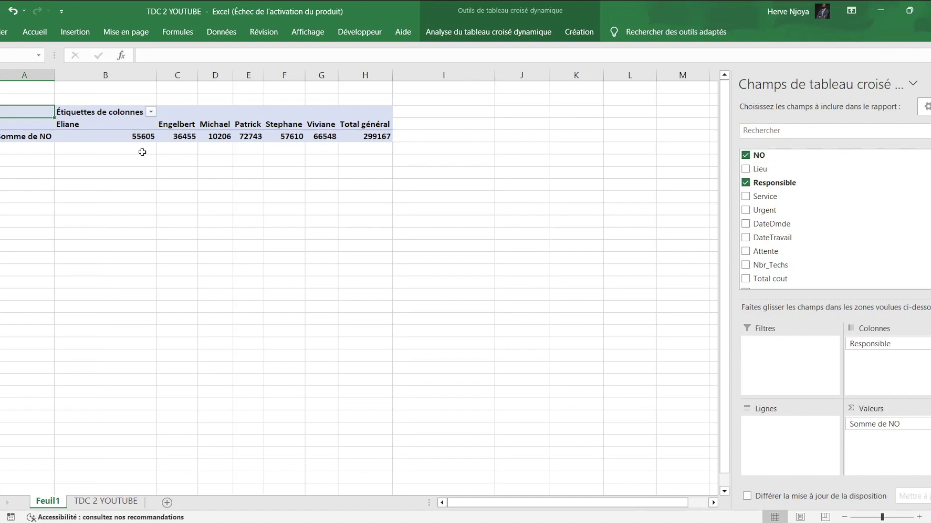
left_click(95, 139)
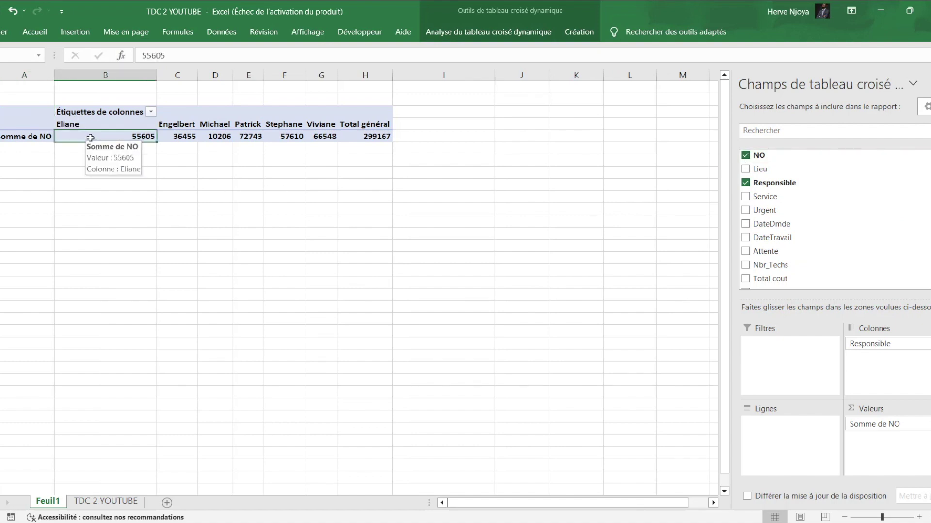
left_click(191, 134)
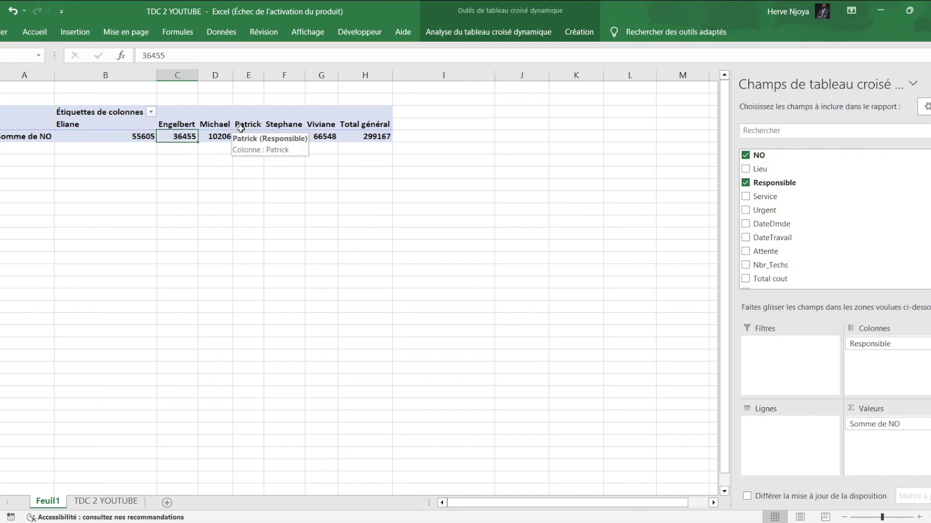
left_click(33, 137)
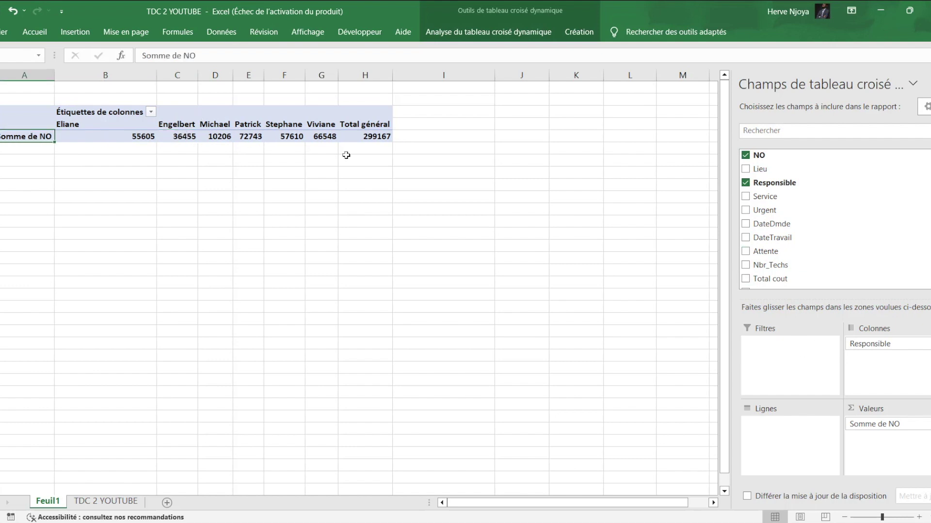
left_click_drag(889, 425, 823, 266)
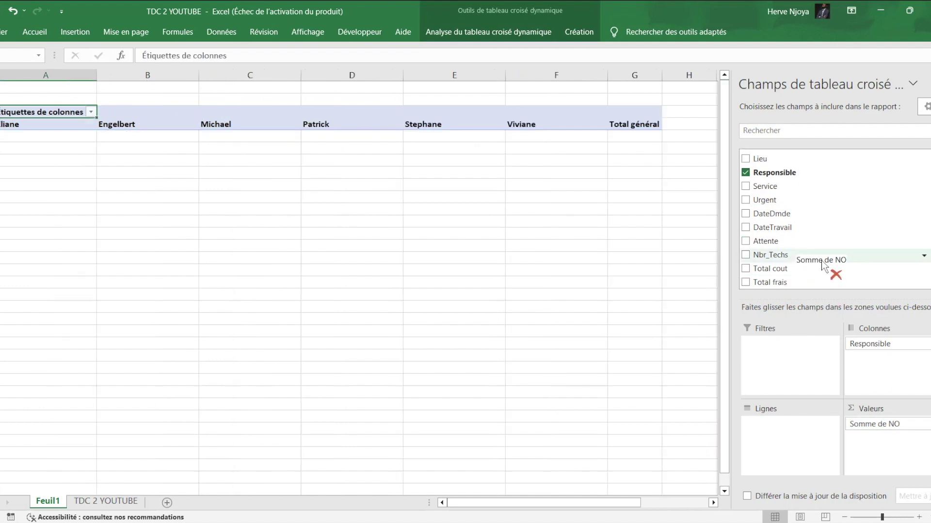
left_click(746, 173)
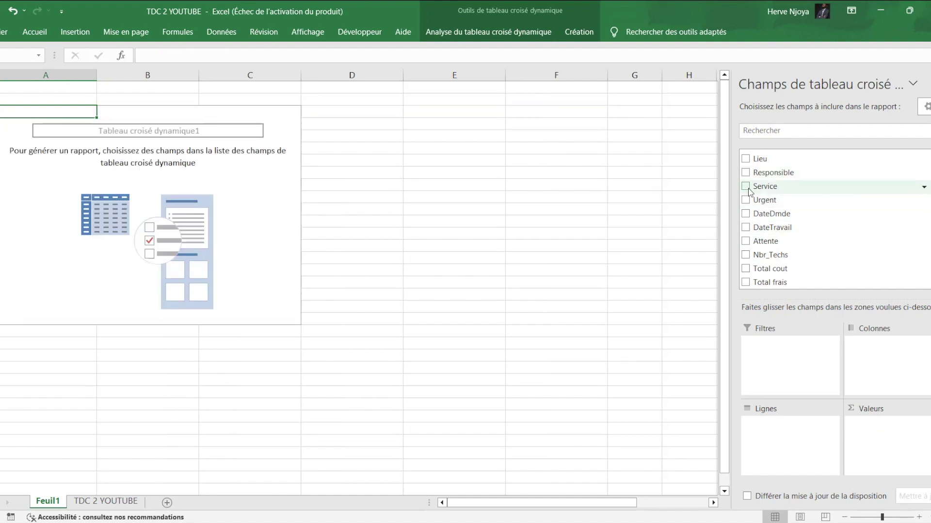
Step: Sum Attente for each Lieu in the pivot rows, with Ouest showing 850
left_click_drag(746, 160, 781, 436)
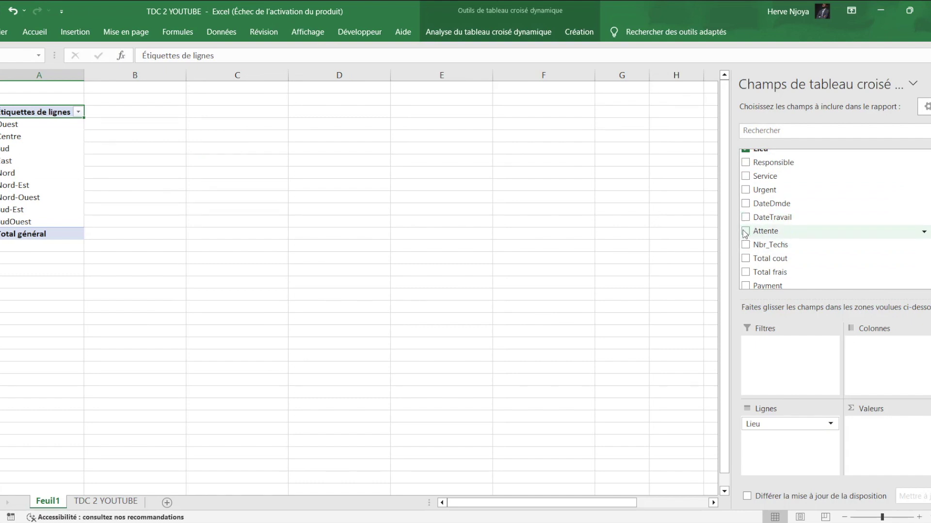
left_click_drag(745, 233, 911, 446)
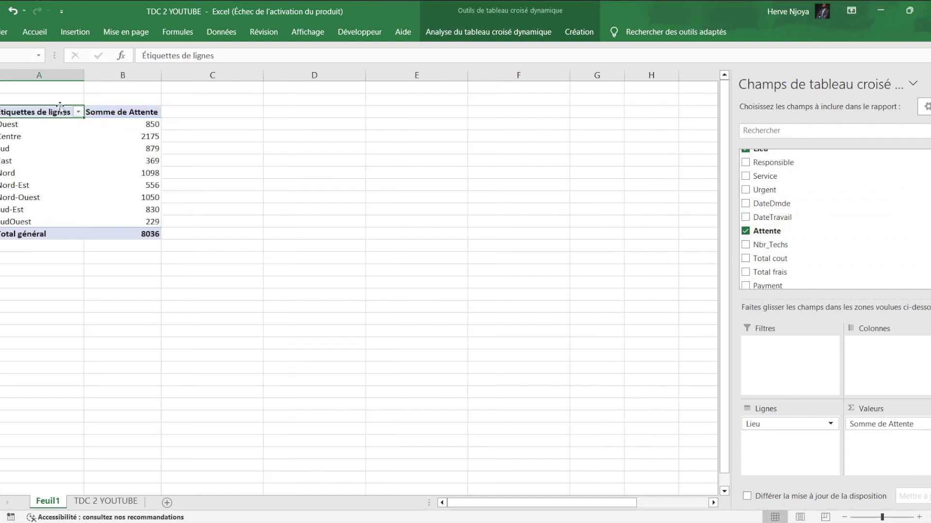
left_click(153, 126)
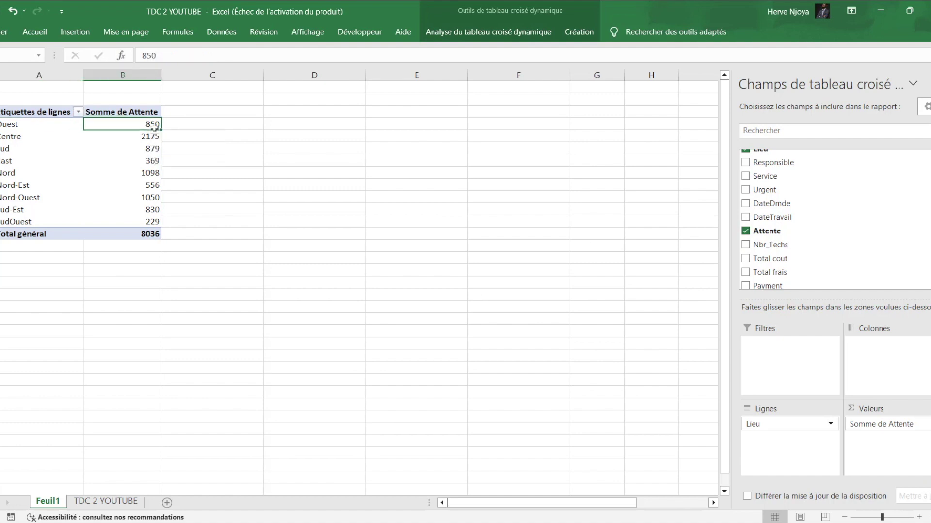
left_click(10, 125)
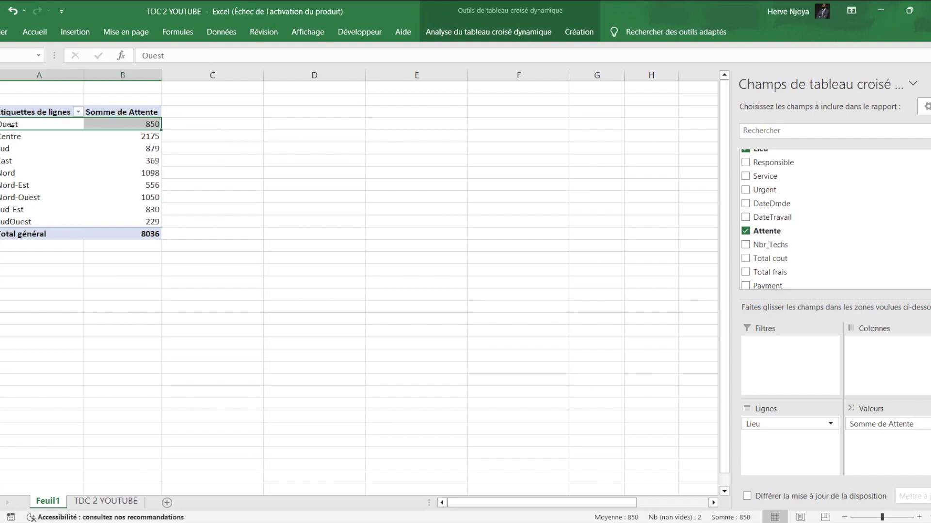
Step: Undo the last pivot change and add a new blank sheet, Feuil2
left_click(139, 124)
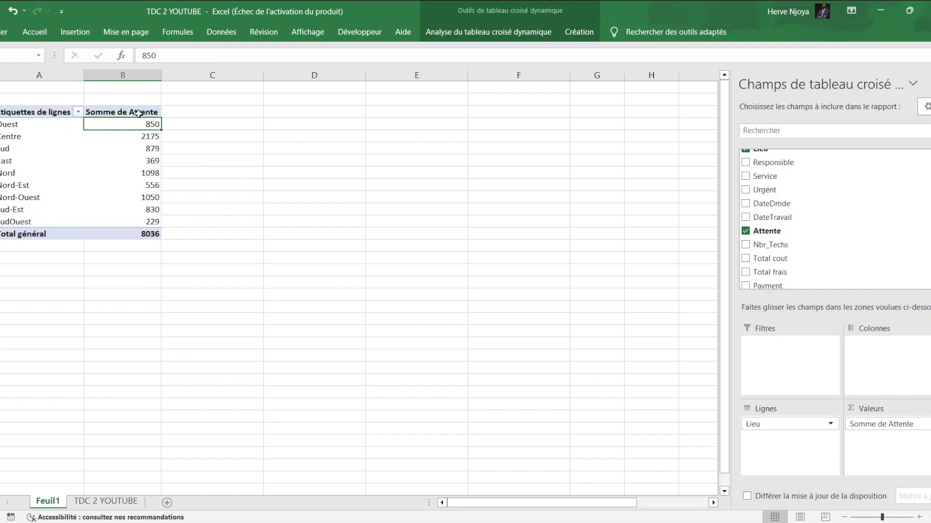
key("ctrl+z")
left_click(167, 504)
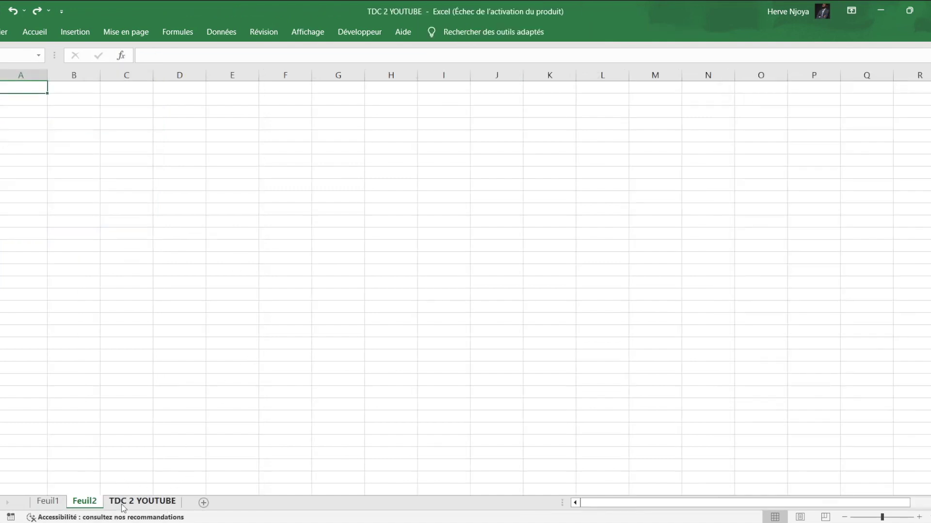
Step: Insert a second pivot table from Tableau2 on the existing sheet Feuil2 at cell C7
left_click(129, 502)
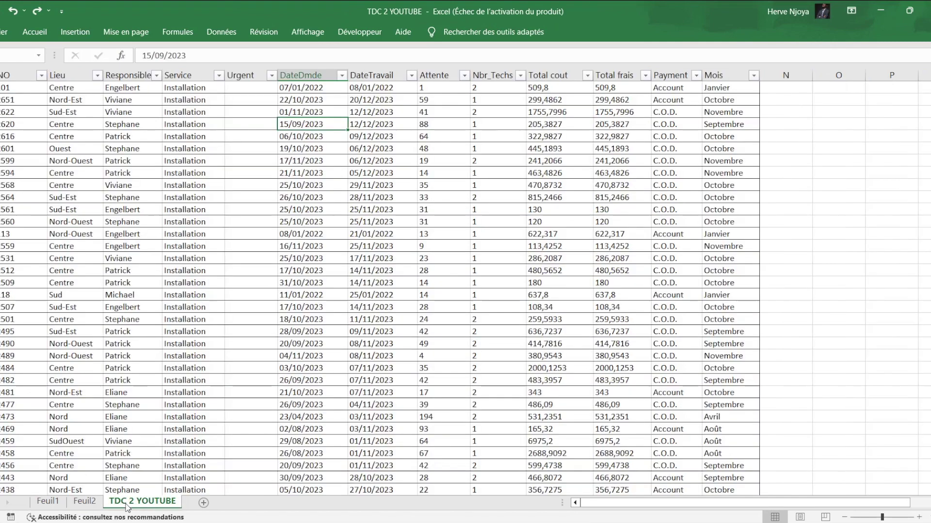
left_click(179, 149)
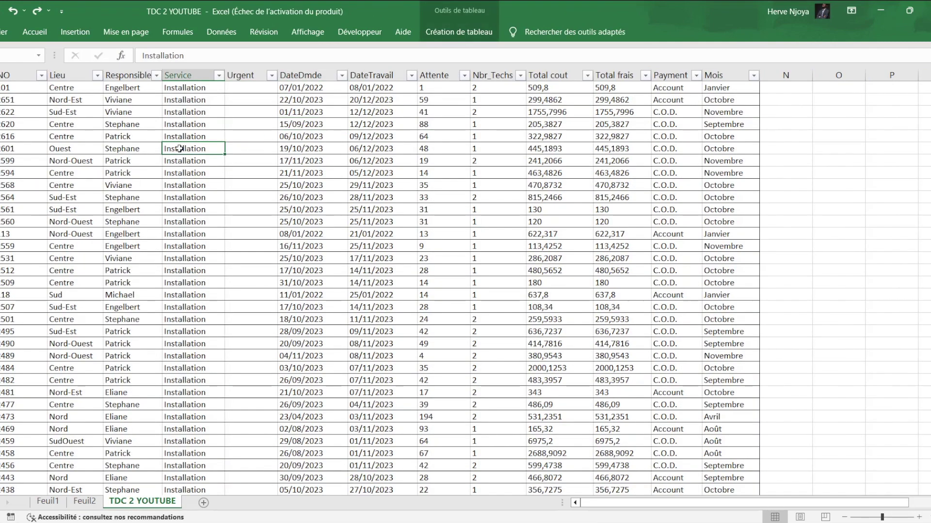
scroll(378, 281, "up", 1)
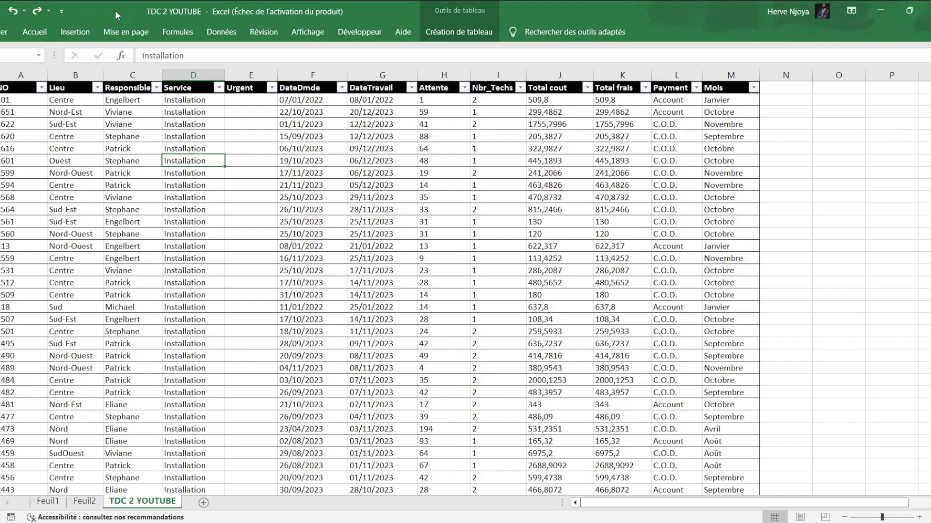
left_click(456, 32)
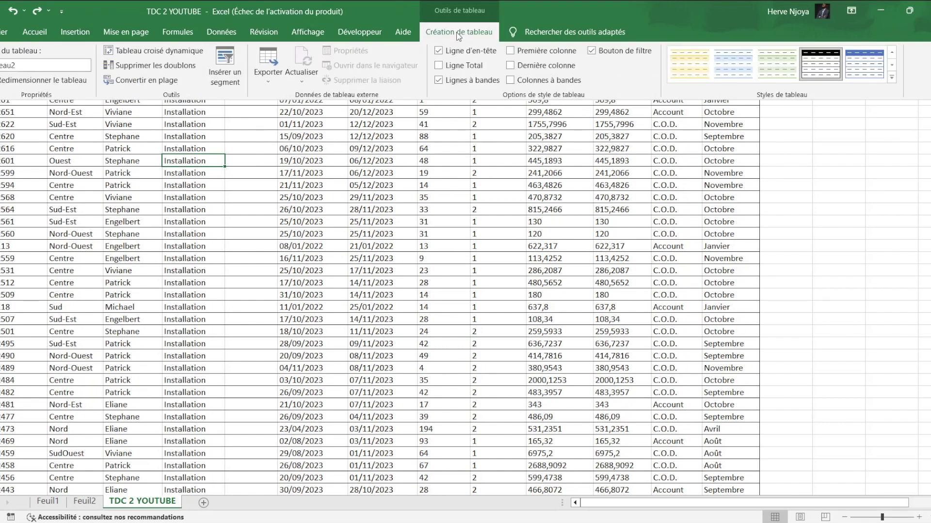
left_click(130, 51)
left_click(442, 220)
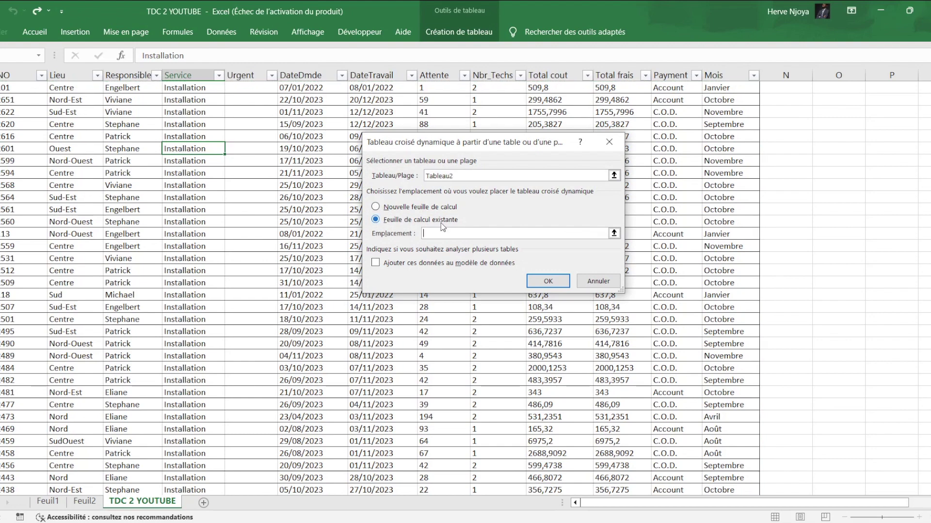
left_click(96, 506)
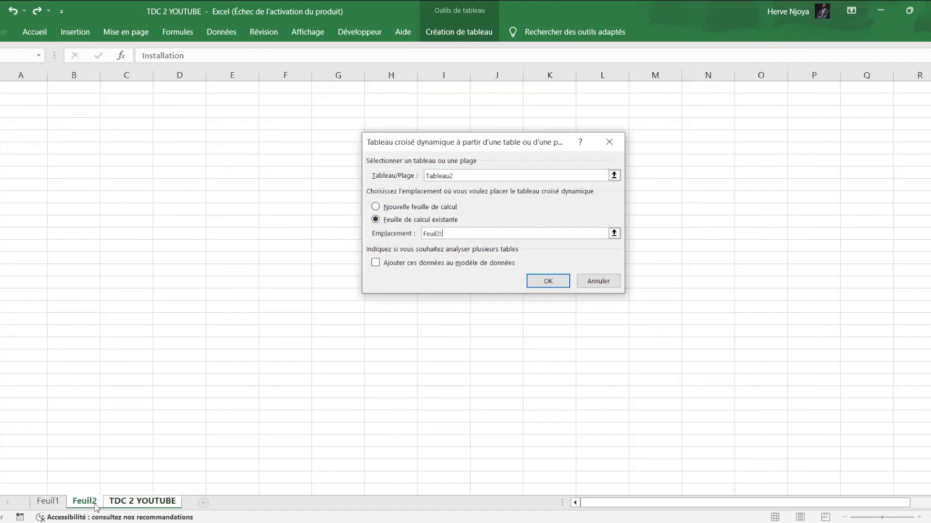
left_click(115, 161)
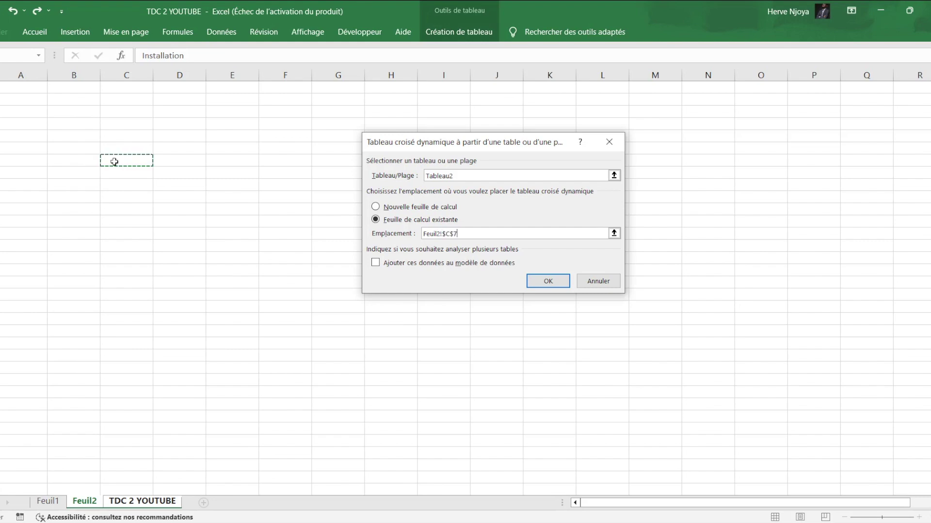
left_click(558, 285)
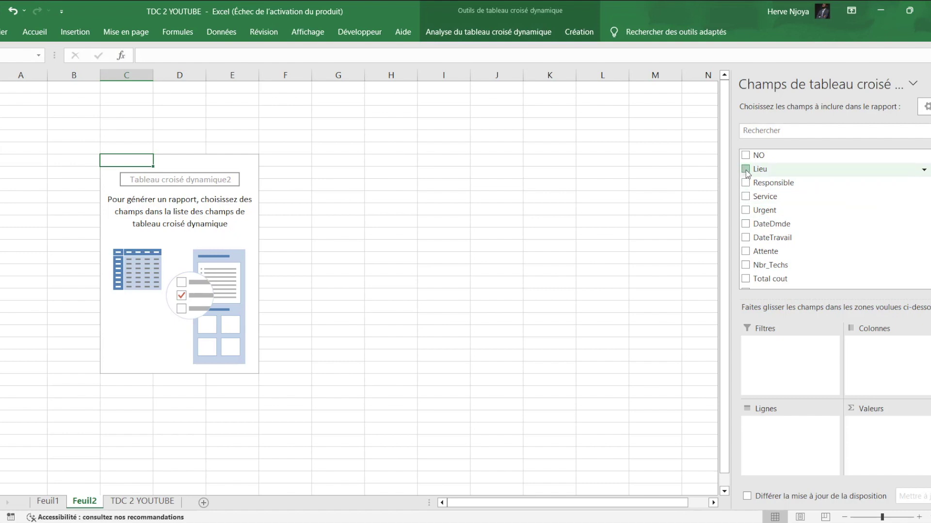
Step: Put Lieu in rows and Somme de NO in values; Ouest shows 20726
left_click_drag(746, 173, 774, 444)
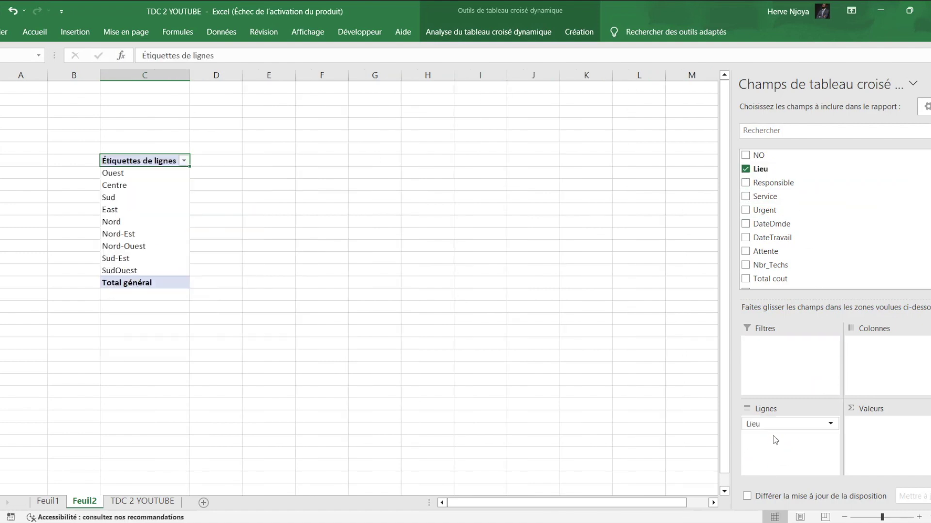
mouse_move(749, 156)
left_mouse_down()
mouse_move(893, 446)
mouse_move(887, 442)
left_mouse_up()
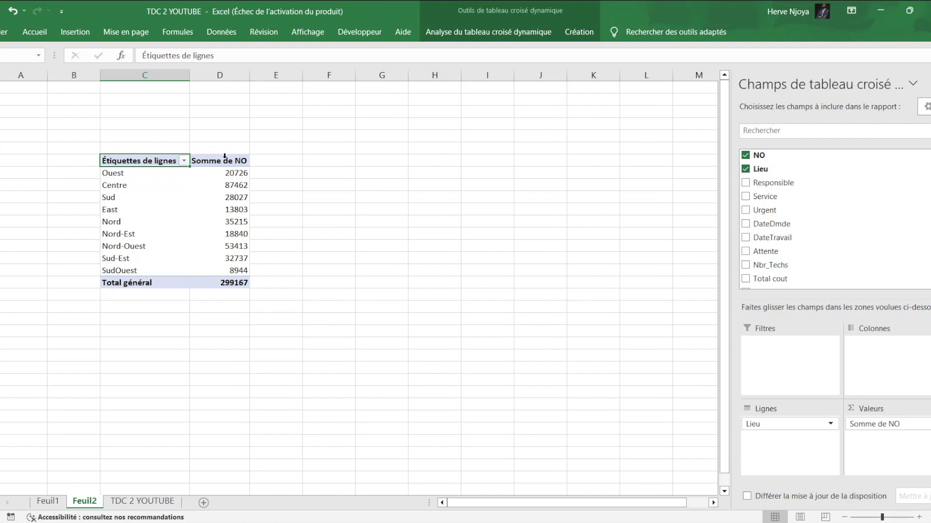
left_click(156, 179)
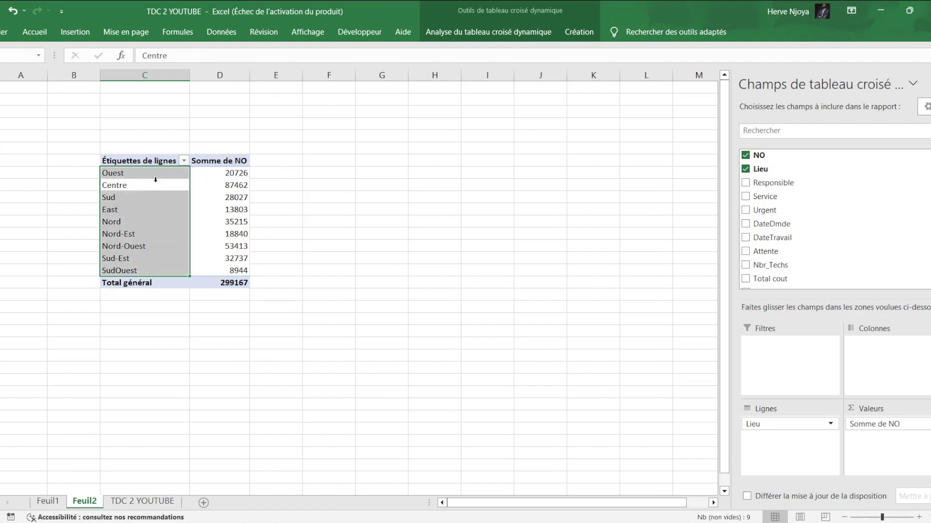
left_click(236, 177)
left_click(127, 175)
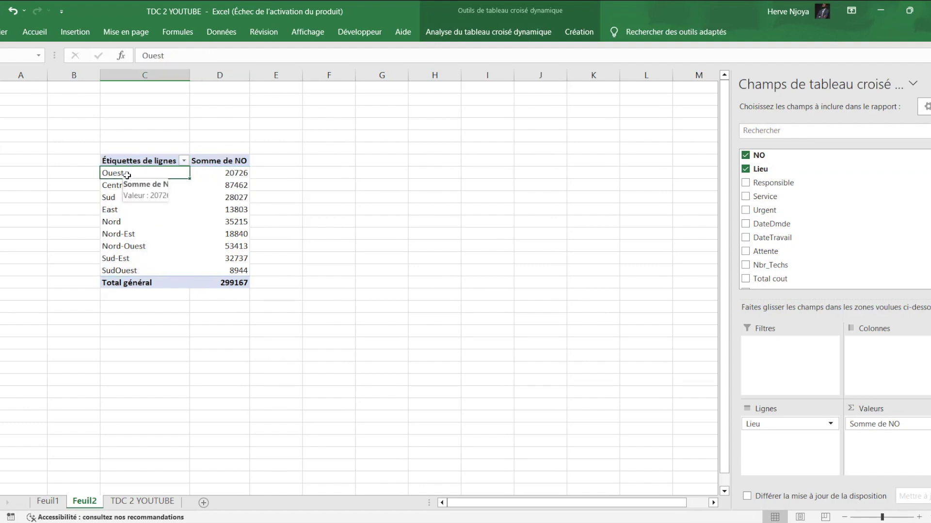
left_click(234, 175)
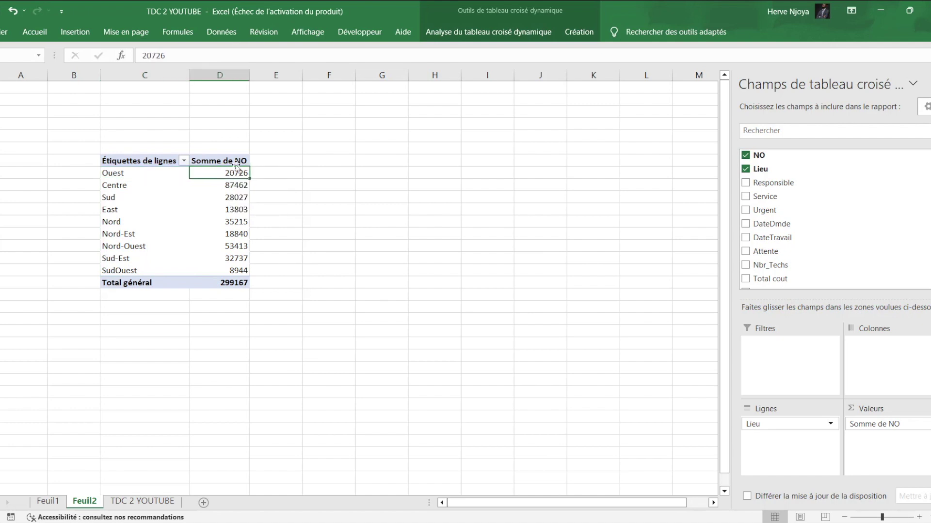
mouse_move(227, 173)
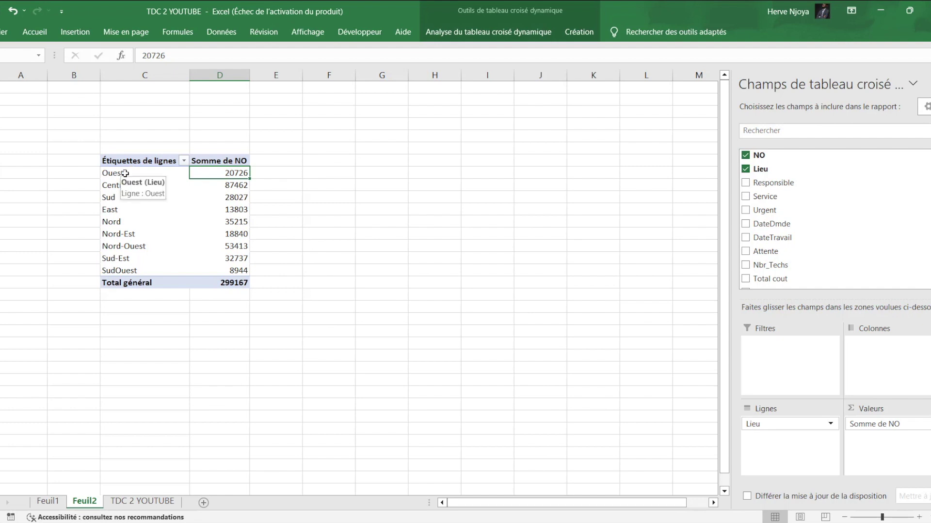
right_click(226, 172)
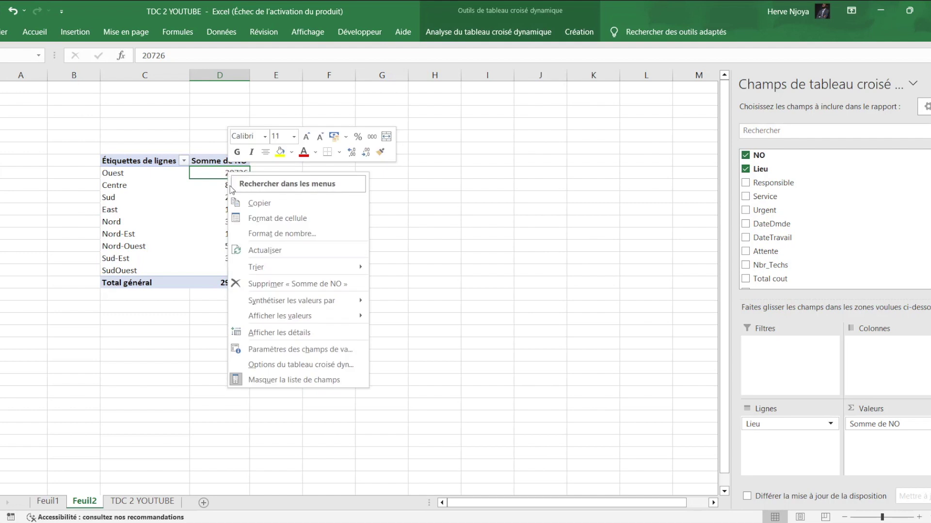
mouse_move(292, 300)
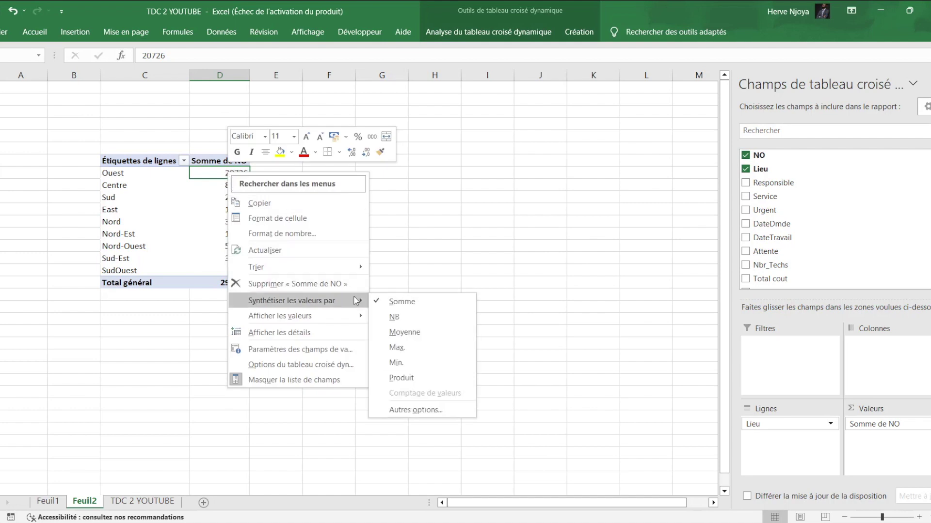
Step: Count NO instead of summing and sort largest first: Centre 52, Nord-Ouest 32, Nord 29, Sud 22
left_click(415, 322)
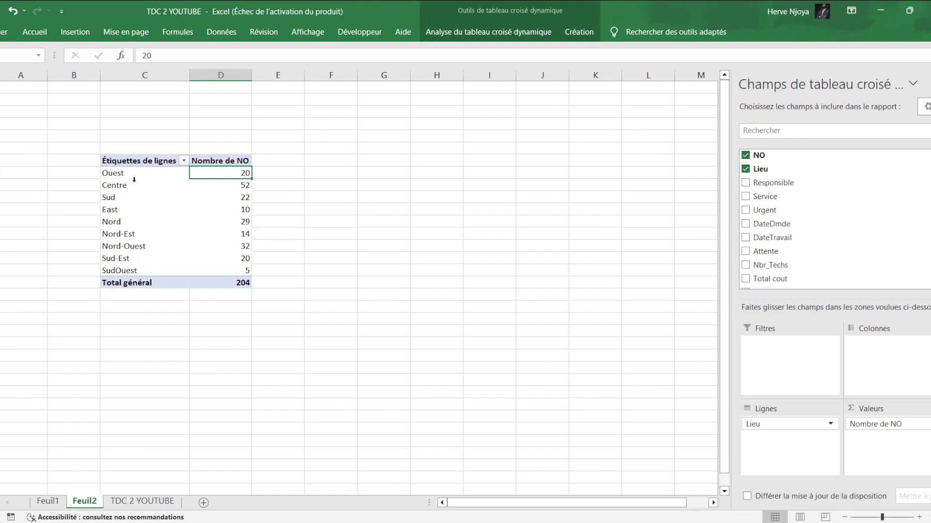
right_click(228, 174)
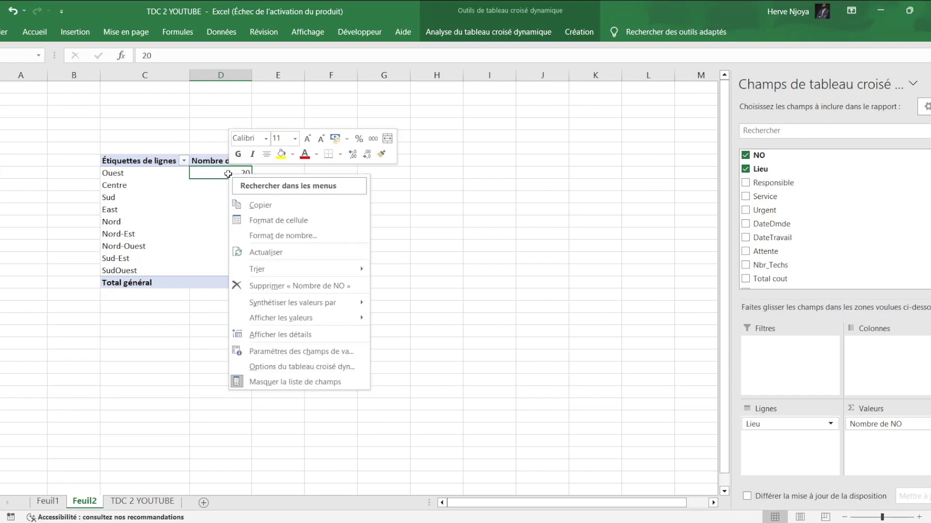
mouse_move(298, 269)
left_click(418, 290)
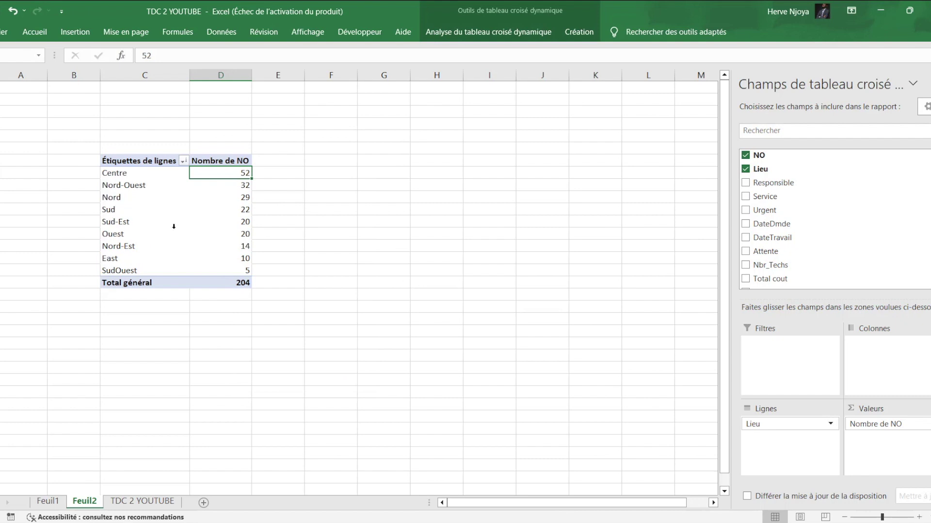
left_click(102, 176)
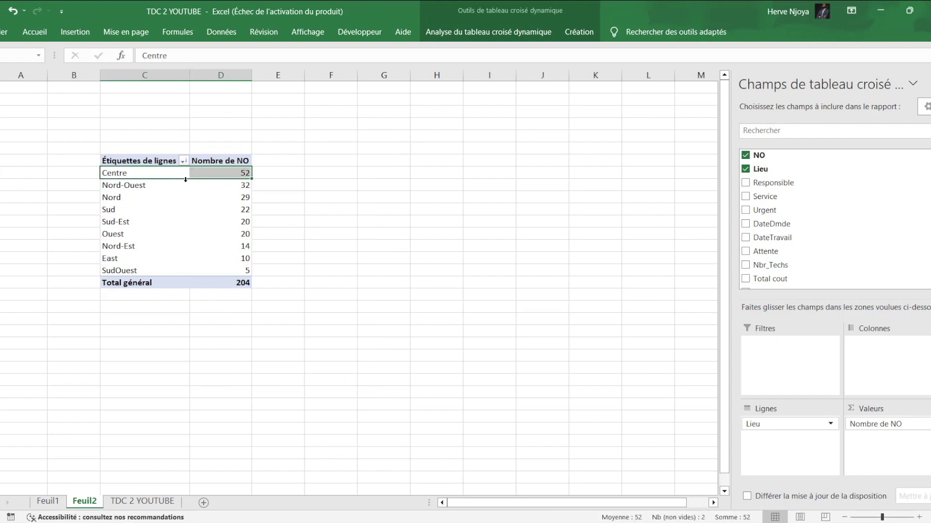
left_click(234, 173)
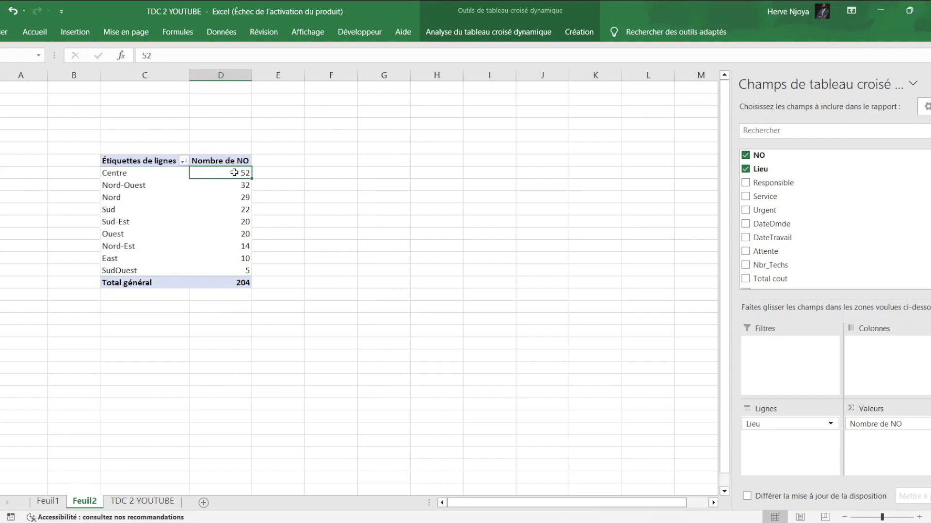
left_click(235, 188)
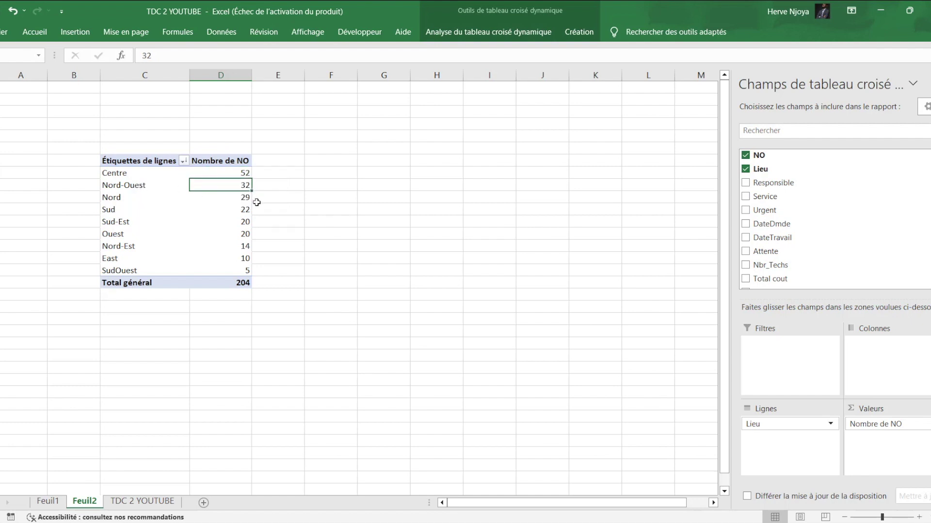
left_click(232, 199)
left_click(231, 210)
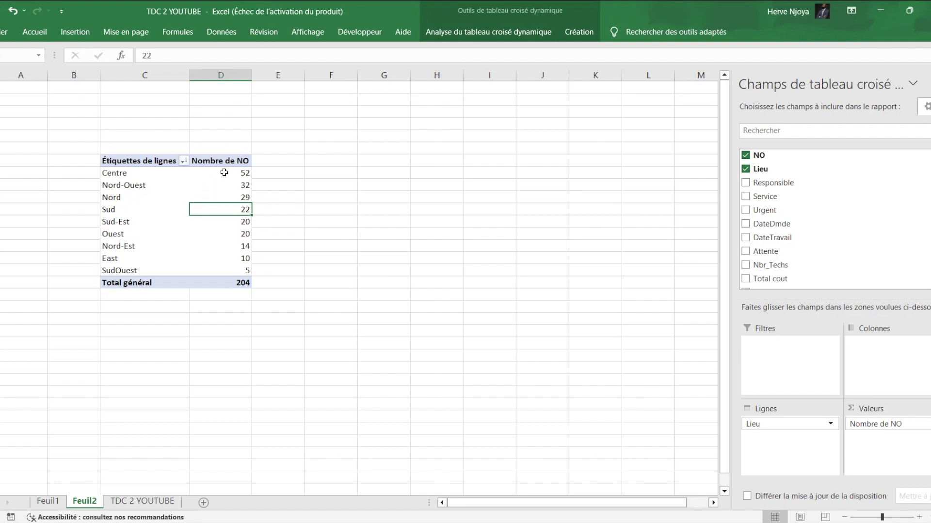
Step: Try averaging NO, switch back to a count, and remove Lieu from the rows
right_click(224, 172)
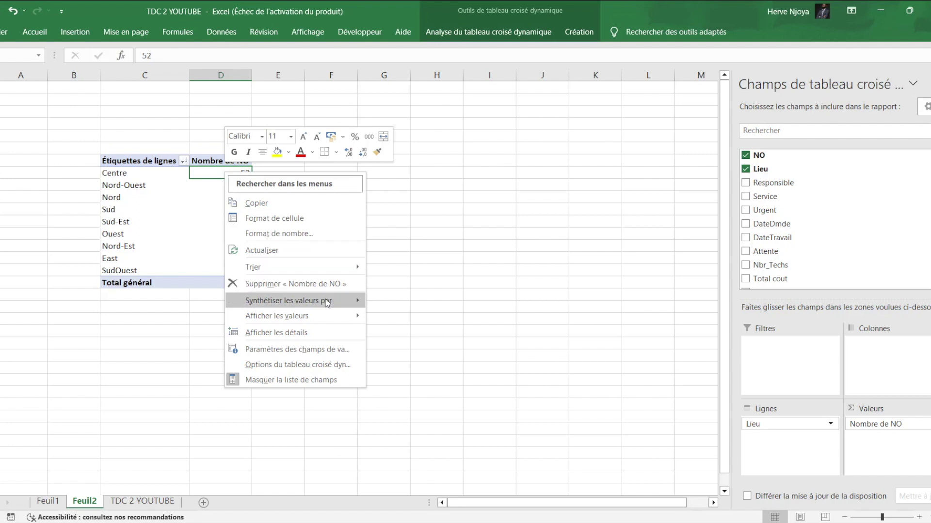
mouse_move(289, 301)
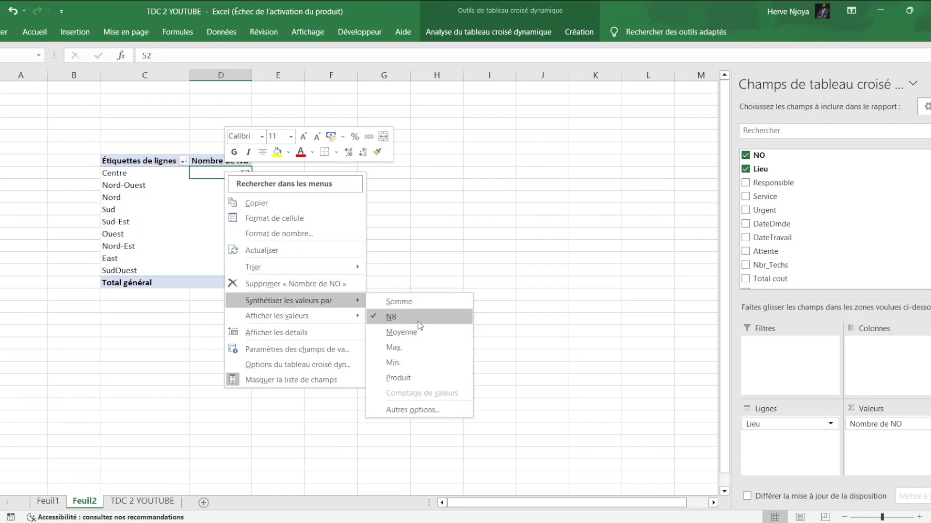
left_click(401, 333)
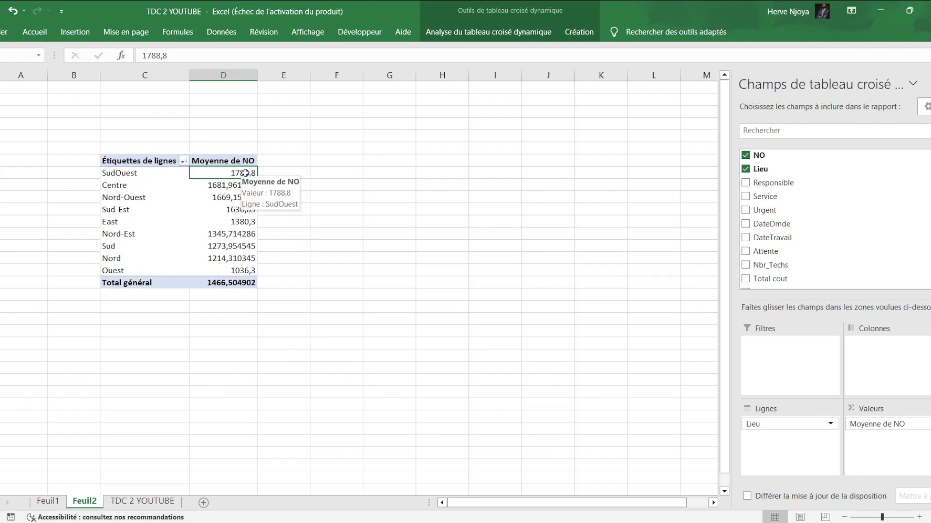
right_click(246, 173)
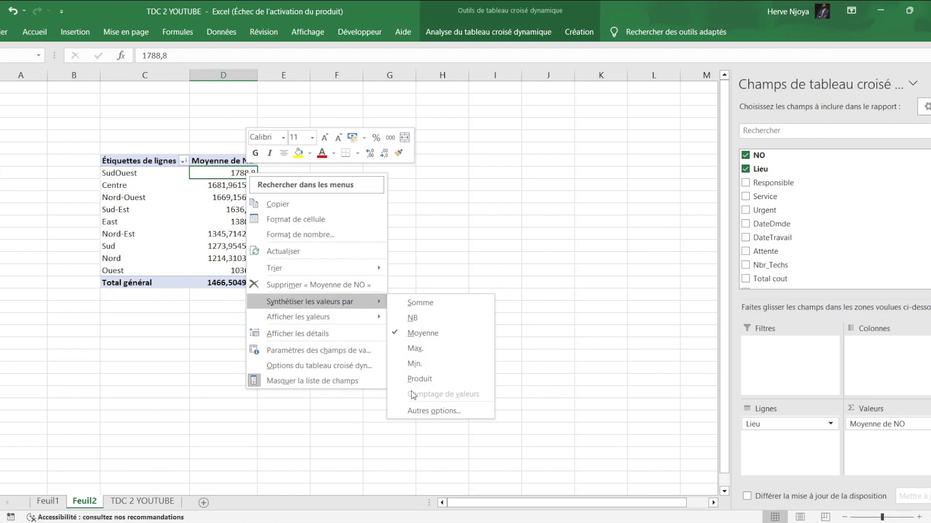
left_click(395, 324)
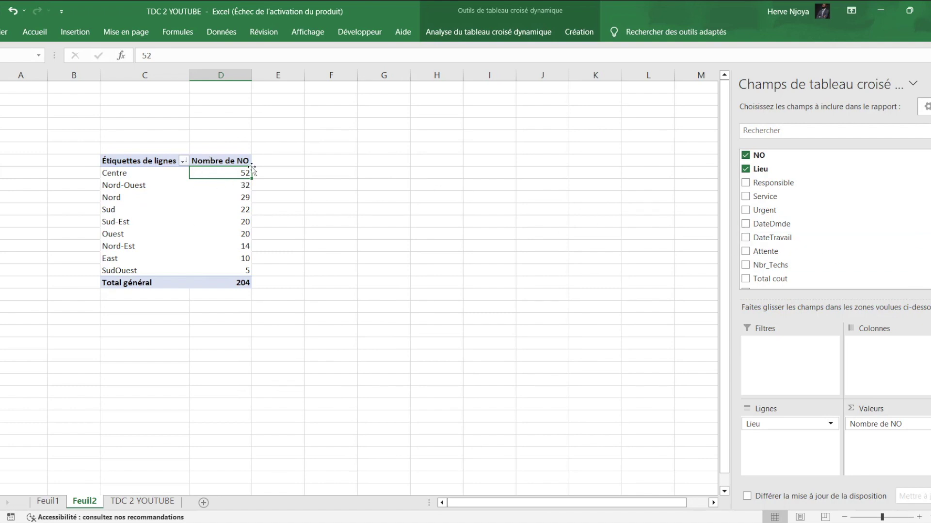
left_click_drag(802, 427, 827, 284)
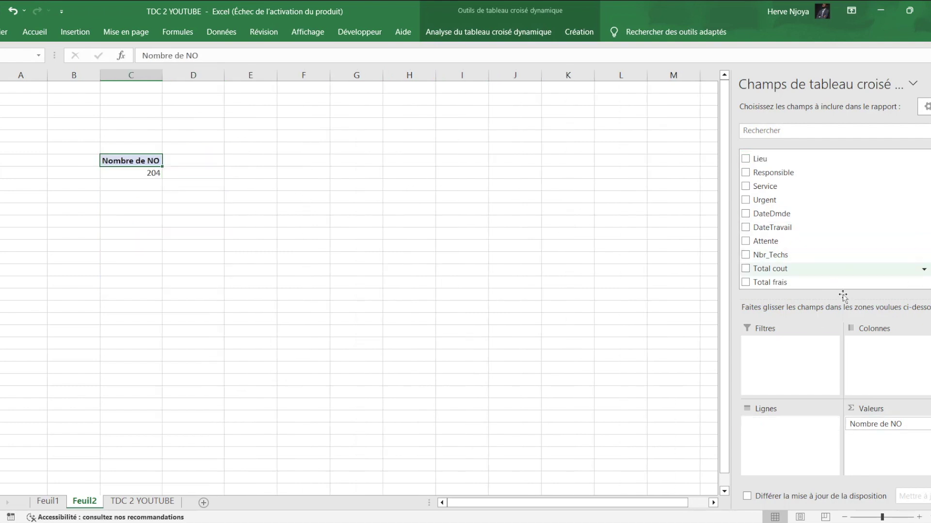
Step: Replace the NO count with Responsible rows and Somme de Nbr_Techs values, totalling 309
left_click_drag(905, 430, 824, 215)
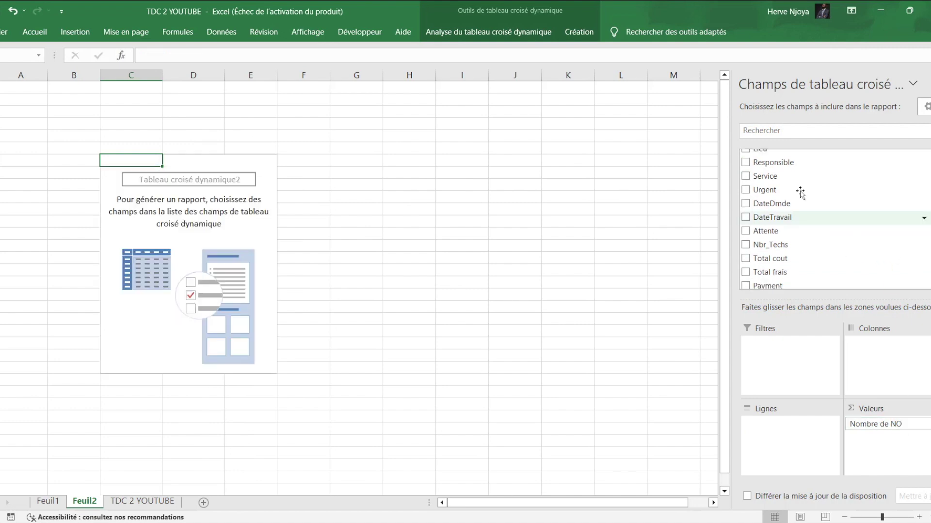
left_click(746, 163)
scroll(824, 219, "up", 1)
scroll(824, 219, "down", 2)
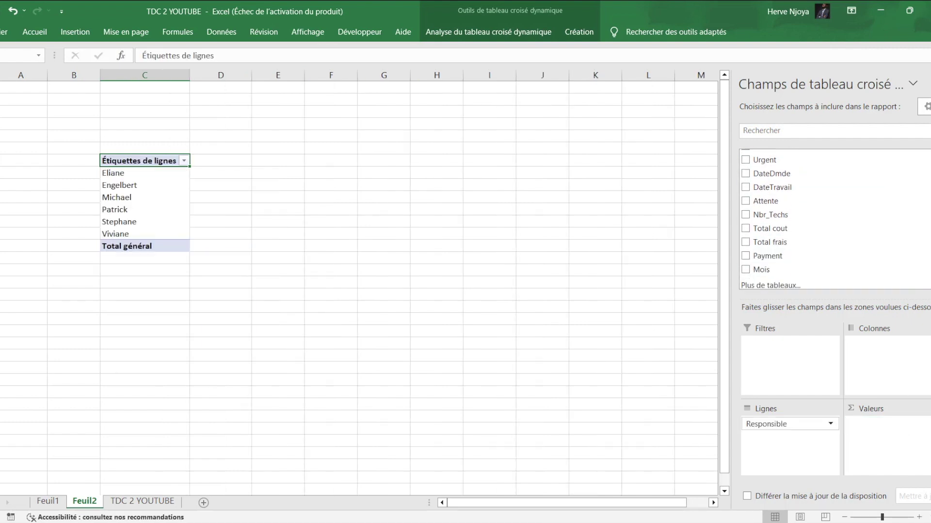
left_click(745, 213)
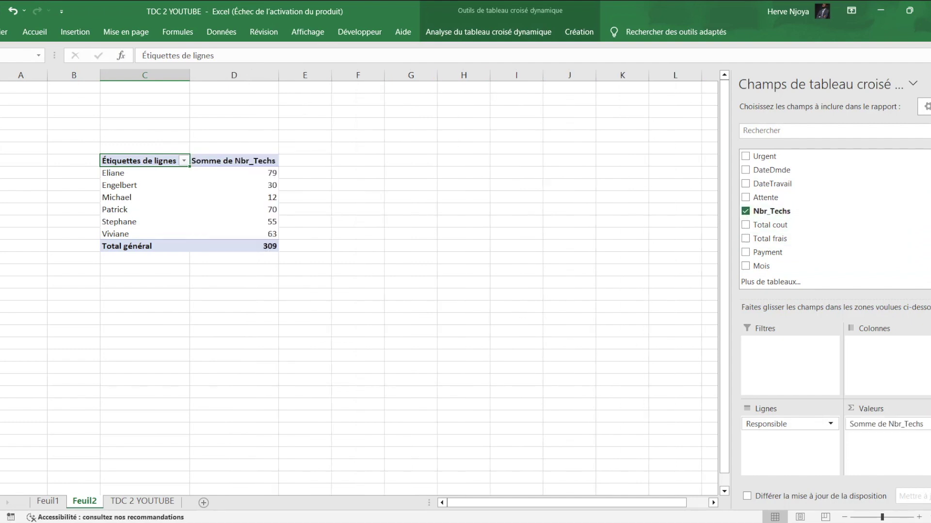
Step: Move Nbr_Techs into the rows and sum Total cout per Responsible and technician count, checking Eliane's figures
left_click_drag(888, 423, 819, 456)
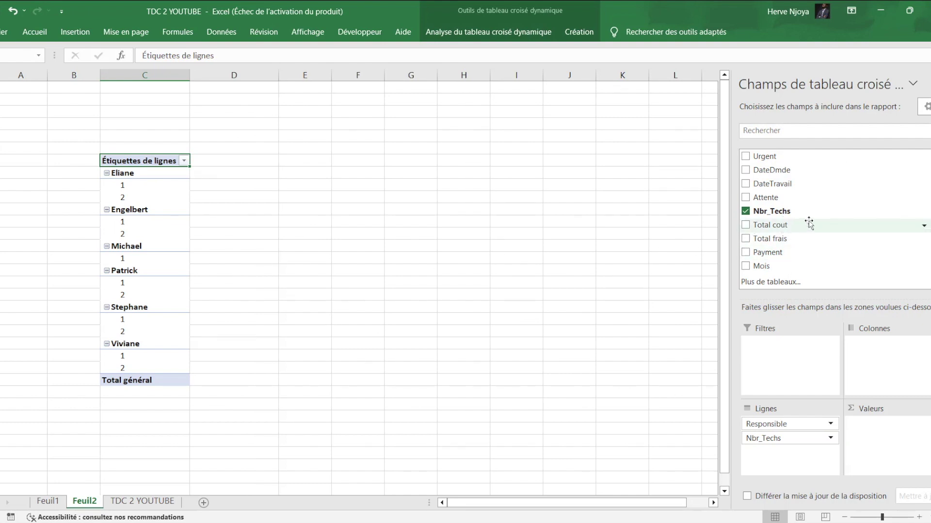
left_click_drag(747, 227, 879, 437)
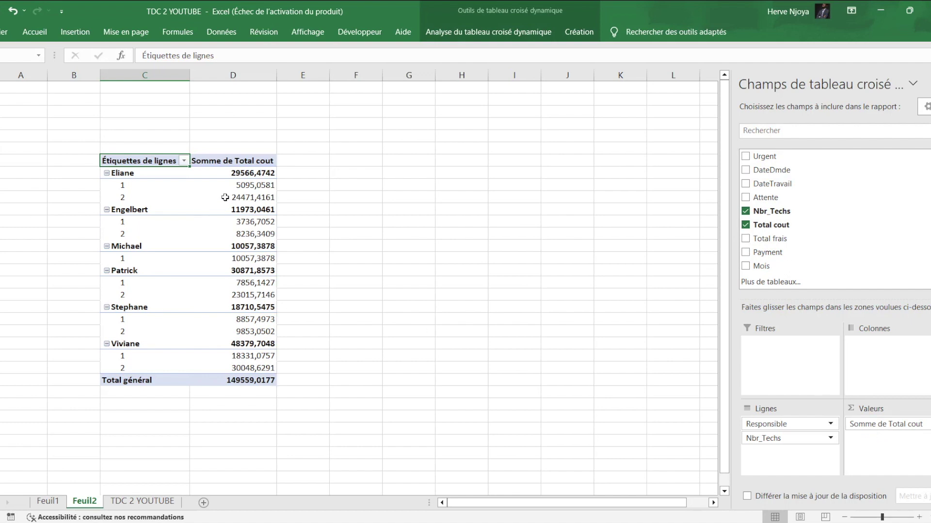
left_click(234, 184)
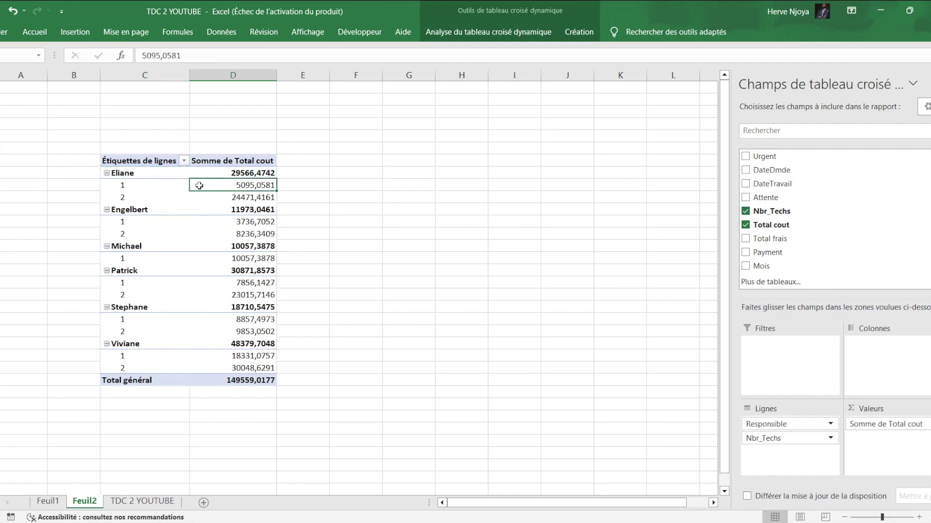
left_click(125, 174)
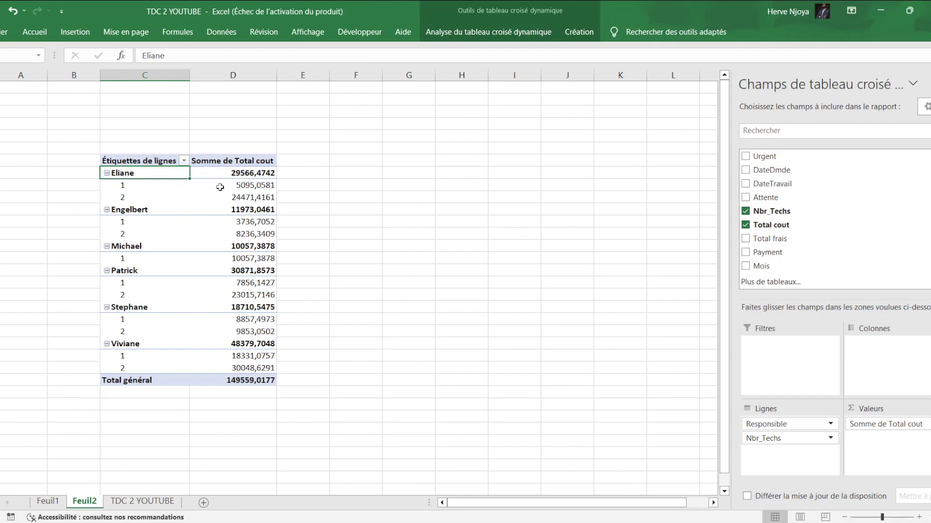
left_click(255, 186)
left_click(121, 197)
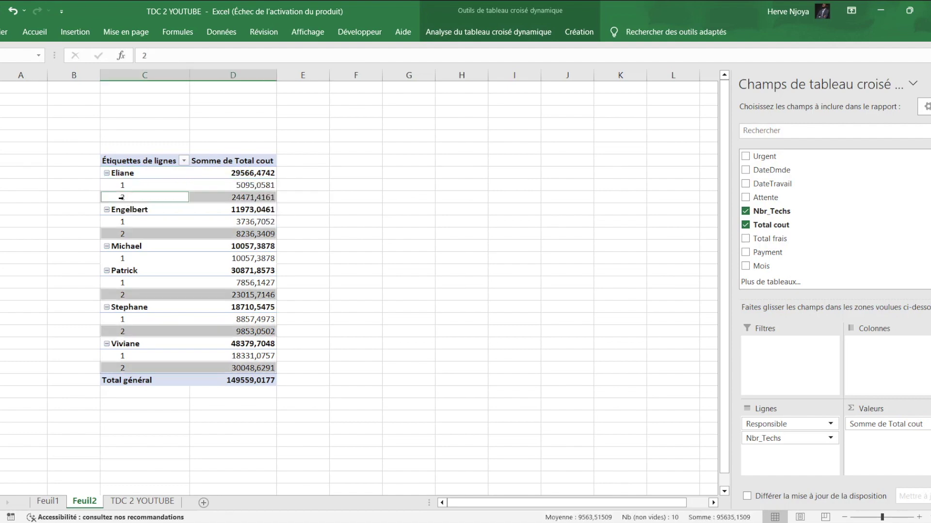
left_click(237, 198)
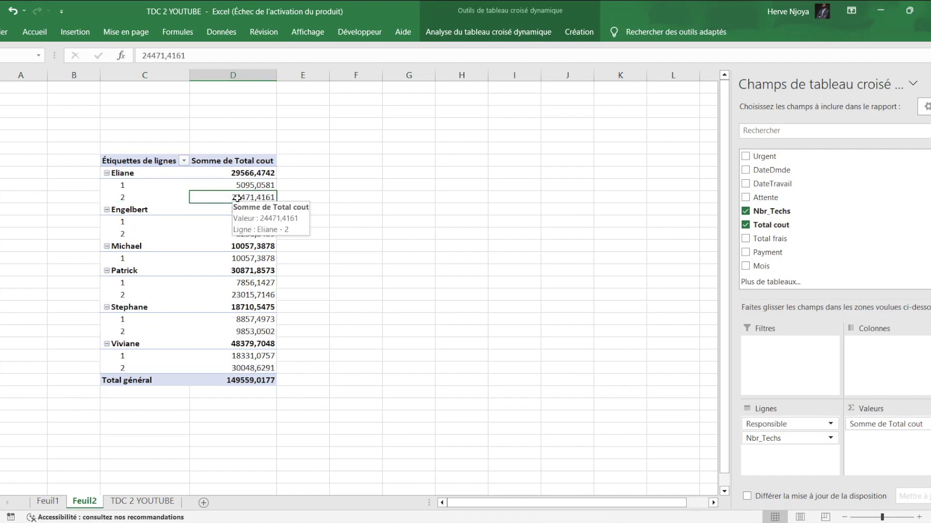
left_click(255, 173)
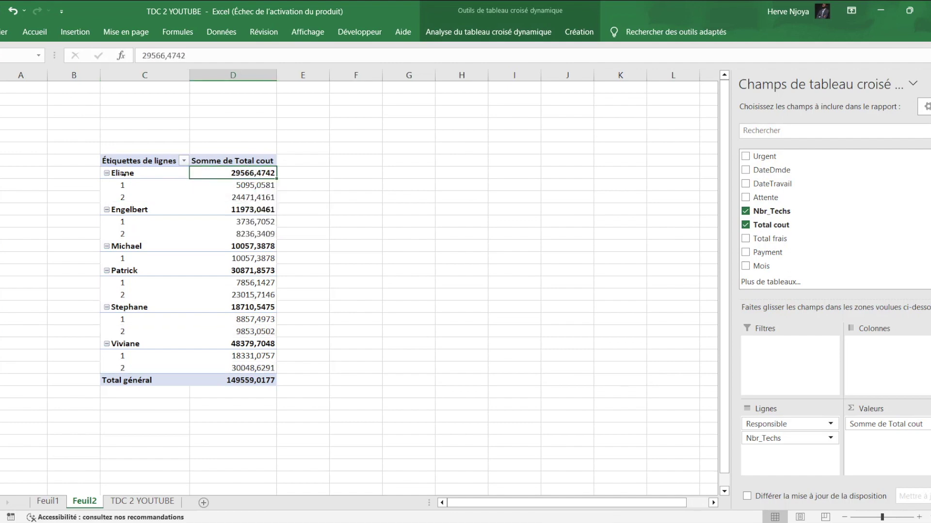
right_click(248, 172)
mouse_move(312, 301)
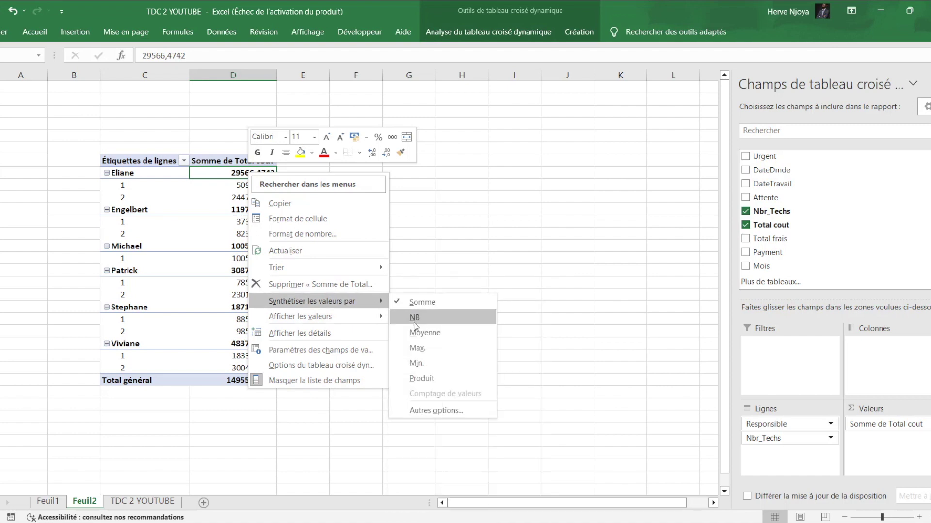
Step: Summarize Total cout as a count (NB) and check Eliane's counts for one and two technicians
left_click(414, 318)
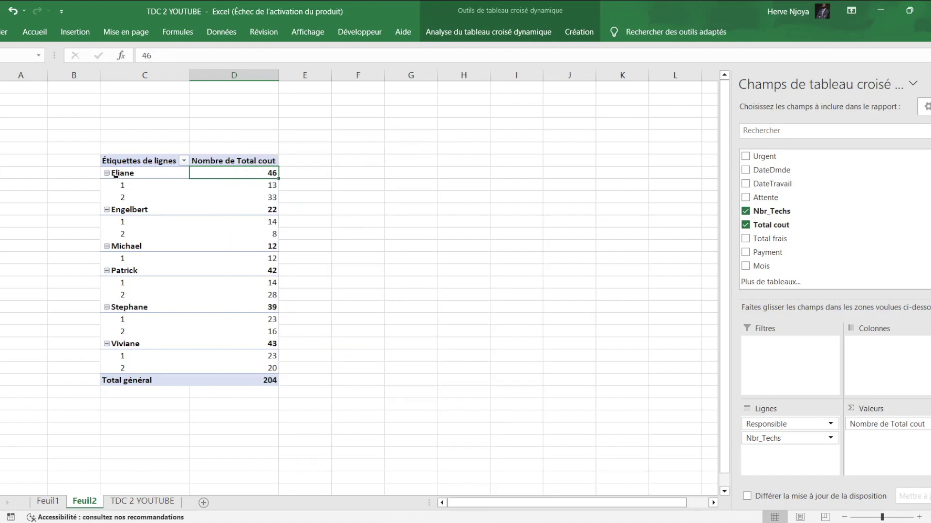
left_click(272, 186)
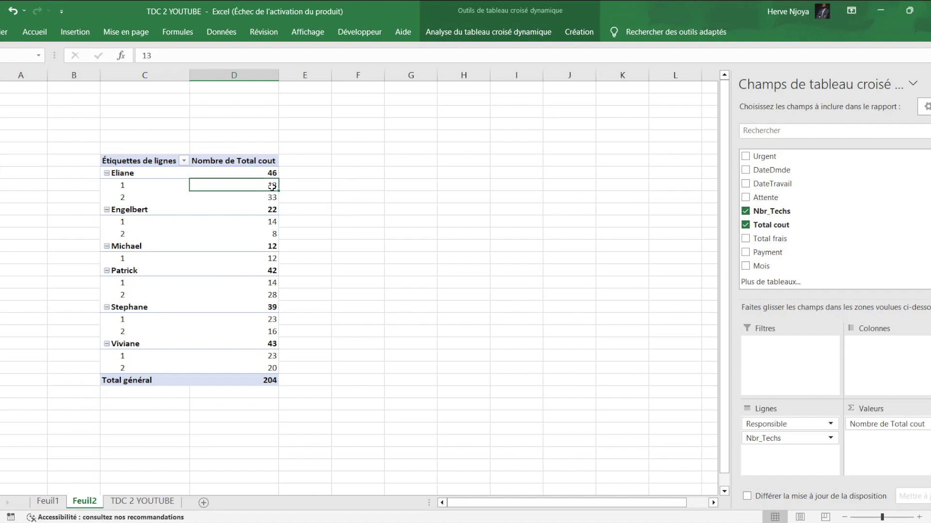
left_click(270, 198)
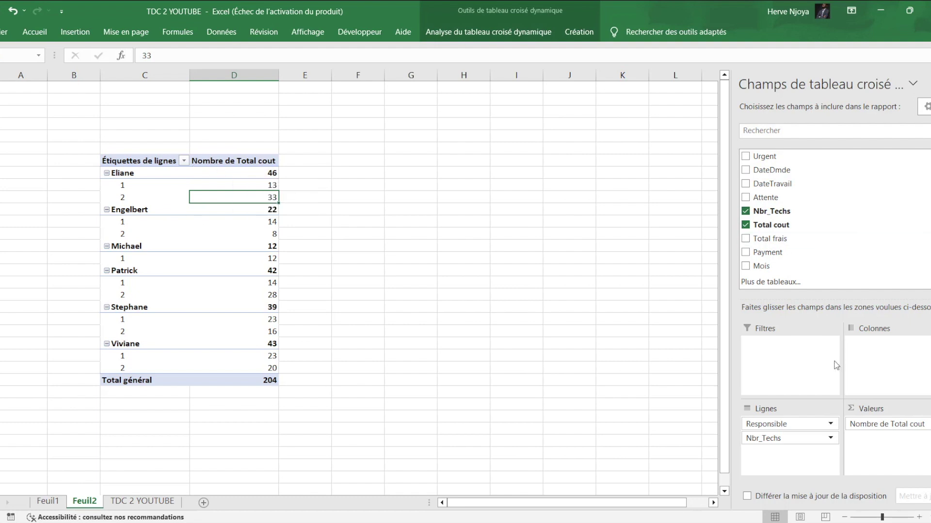
Step: Remove Nbr_Techs from the rows and add Total cout to the values a second time
left_click_drag(791, 439, 844, 243)
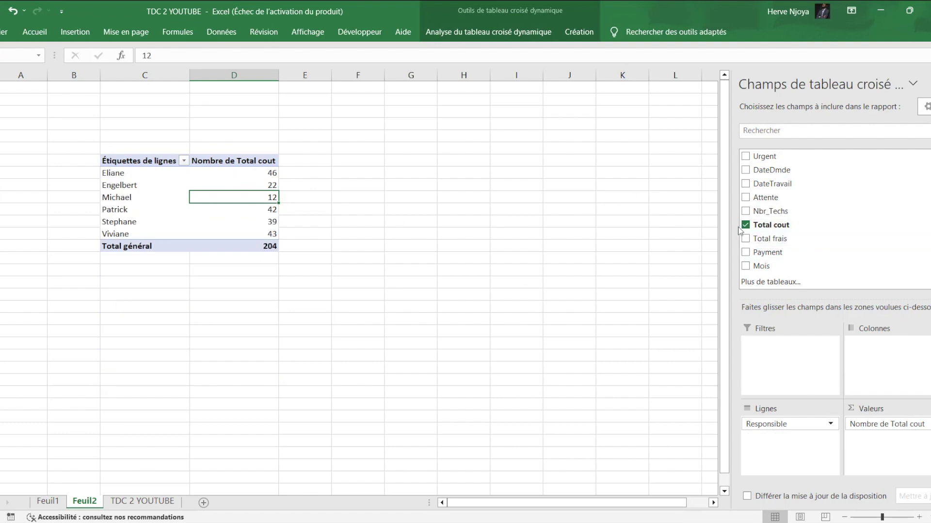
mouse_move(747, 228)
left_mouse_down()
mouse_move(923, 460)
mouse_move(918, 453)
left_mouse_up()
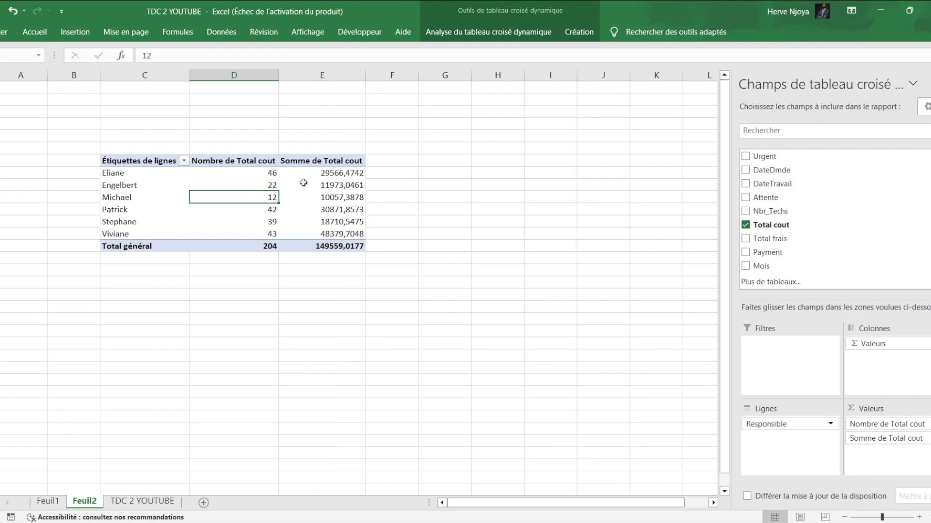
left_click(249, 176)
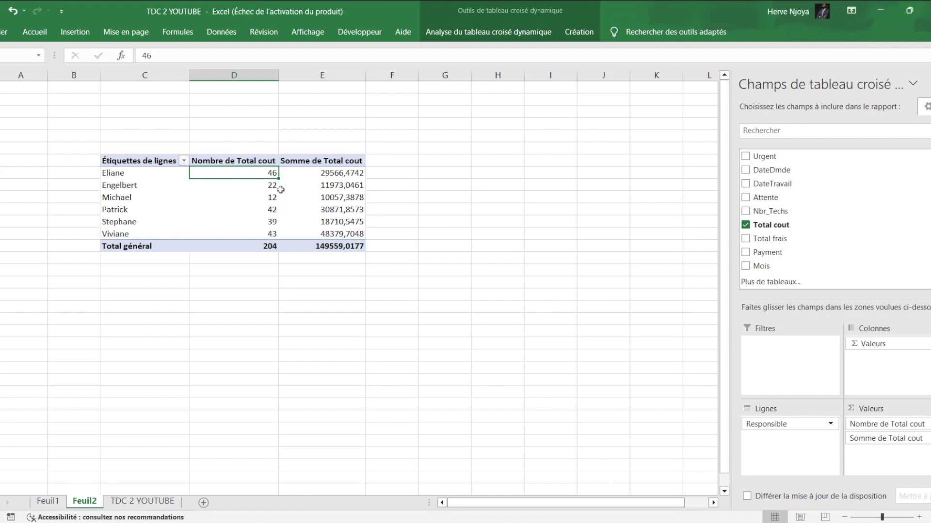
right_click(266, 174)
mouse_move(335, 269)
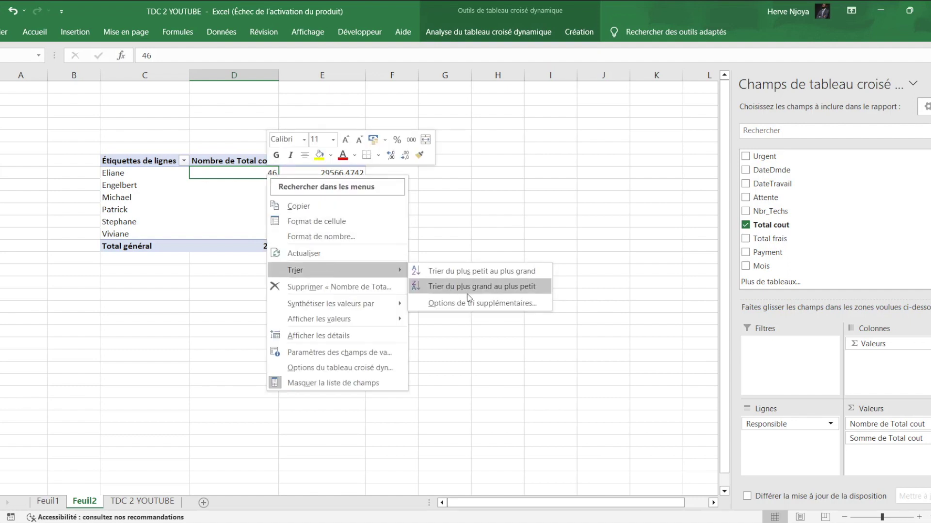
Step: Sort Responsibles by count largest first, then summarize the first column as Somme of Total cout
left_click(468, 287)
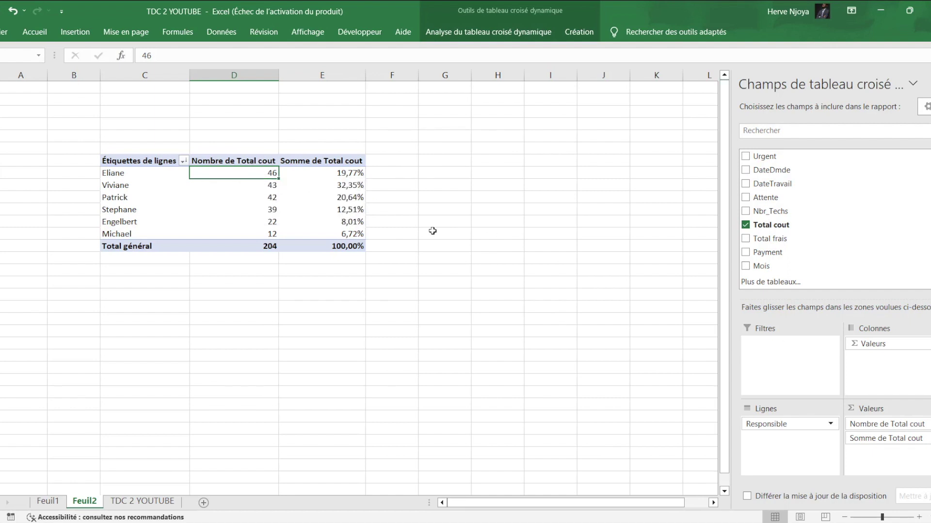
right_click(258, 172)
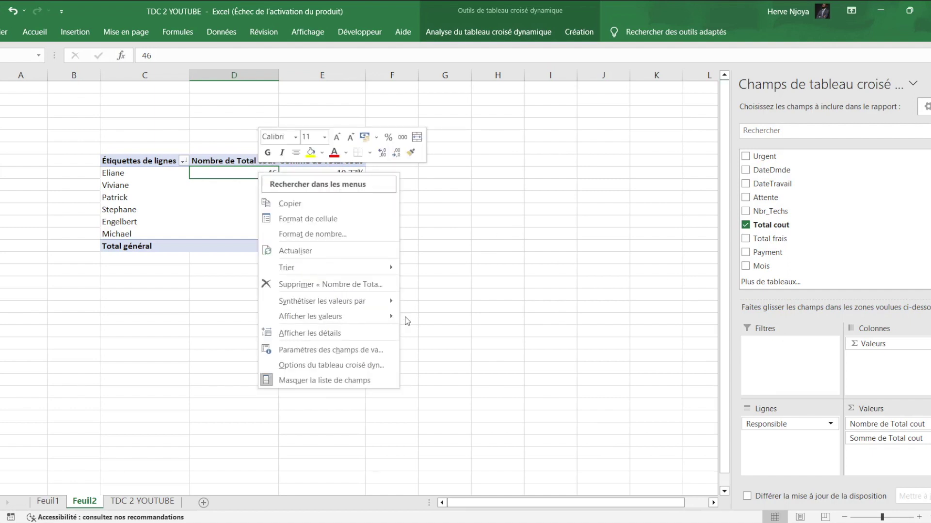
left_click(406, 301)
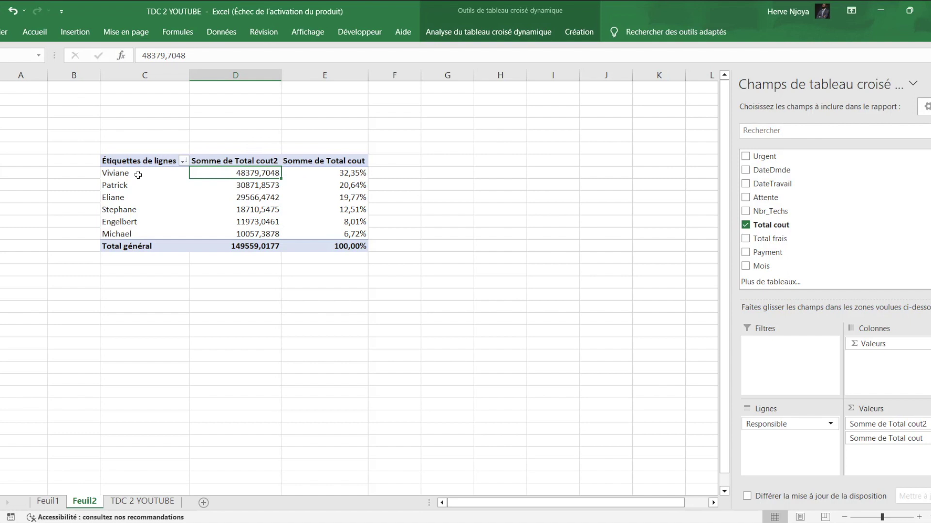
left_click(221, 187)
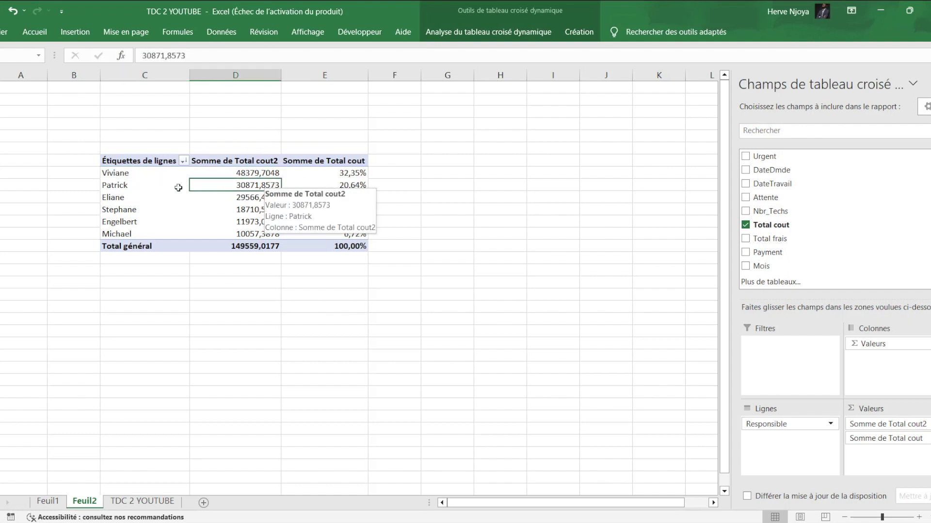
left_click(135, 188)
Step: Inspect the percentage-share column and the Viviane and Patrick rows without changing the order
right_click(356, 175)
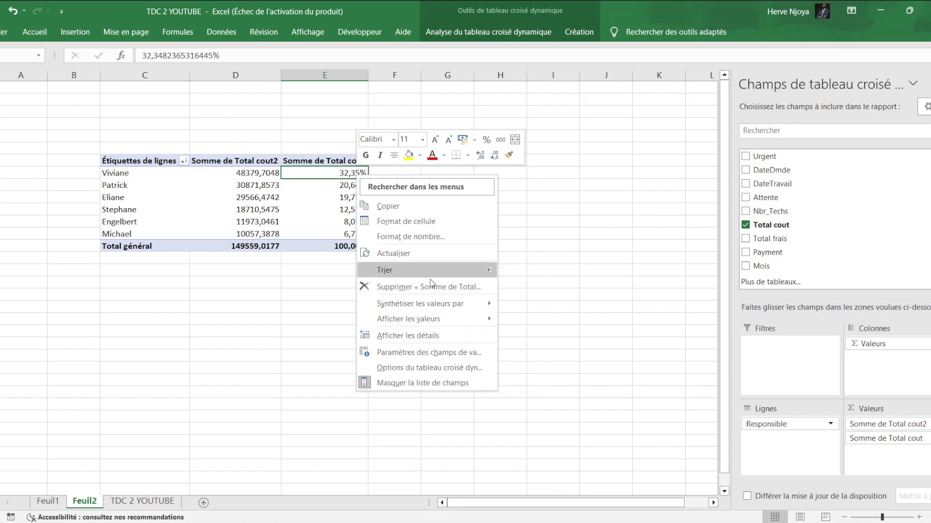
mouse_move(426, 270)
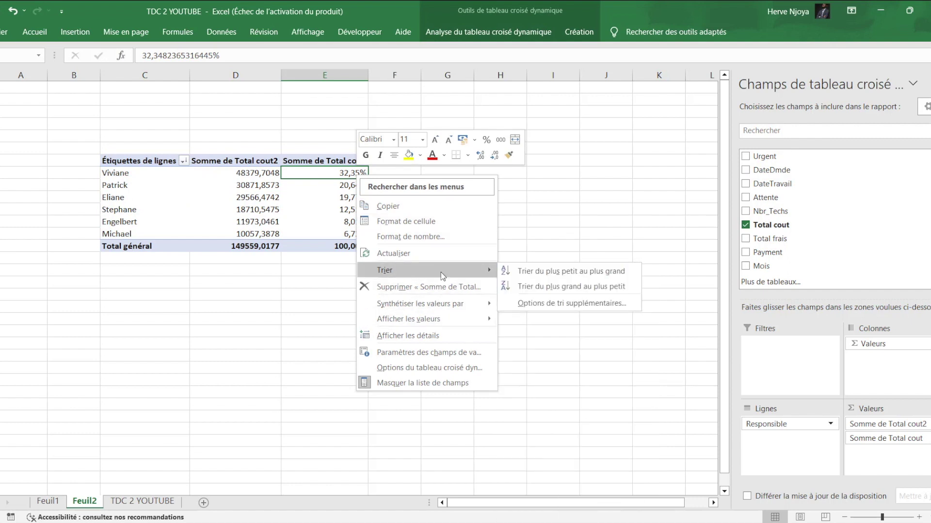
left_click(514, 287)
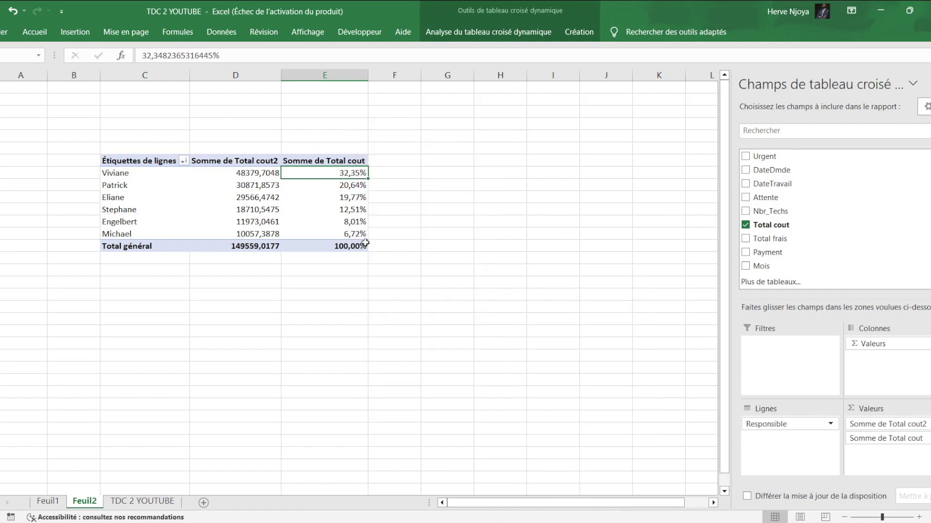
left_click(113, 173)
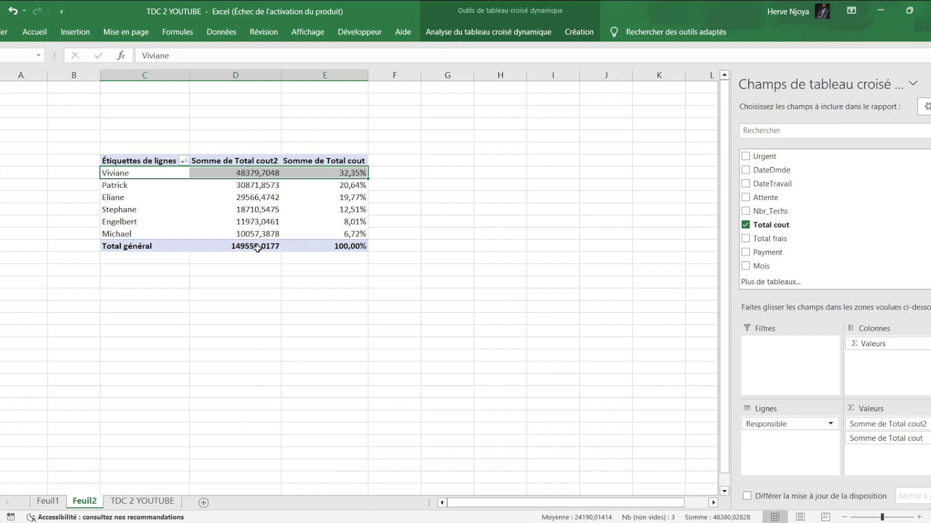
left_click(113, 184)
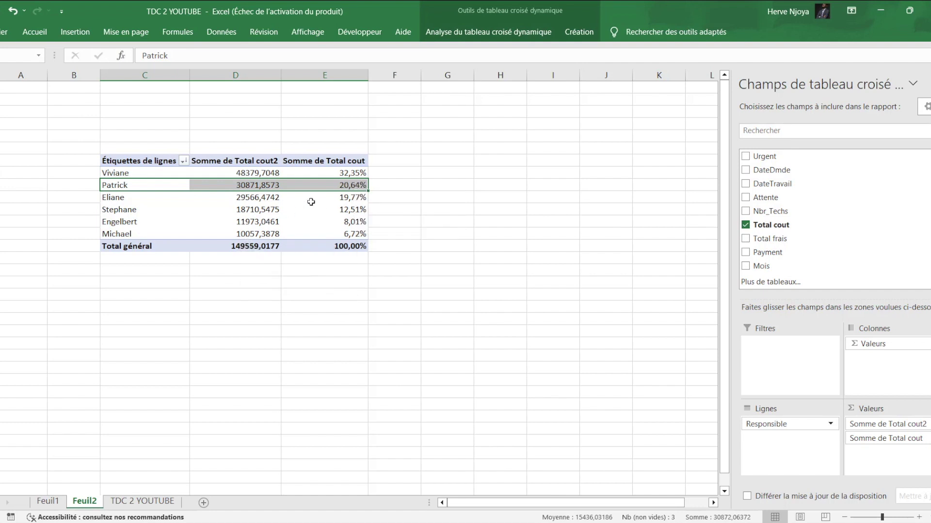
left_click(347, 173)
right_click(347, 173)
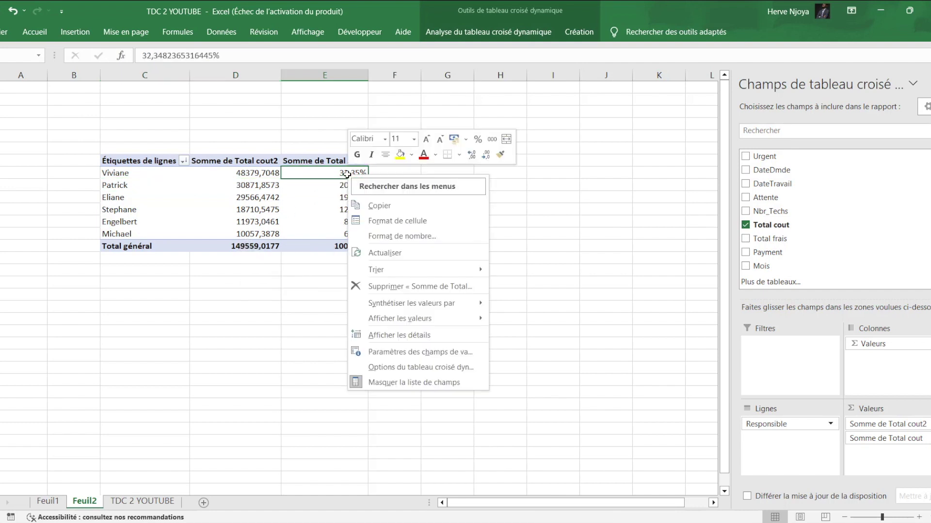
mouse_move(400, 318)
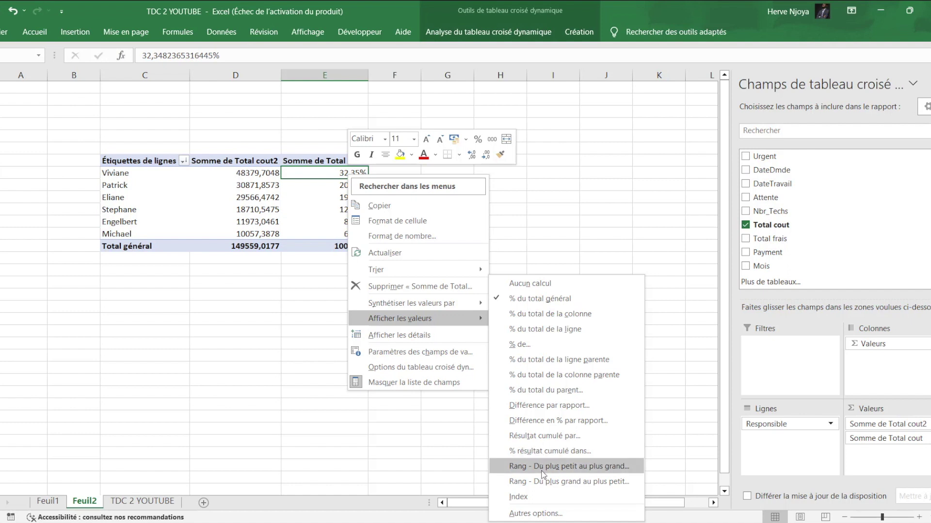
Step: Show the second column as ranks, largest first, with Responsible as base field, and check the ranks
left_click(545, 490)
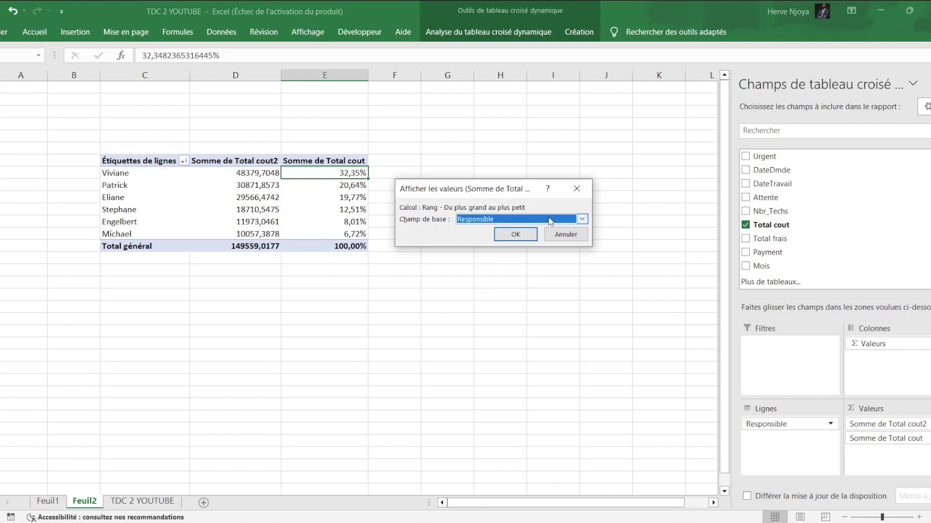
left_click(583, 218)
left_click(576, 229)
left_click(522, 234)
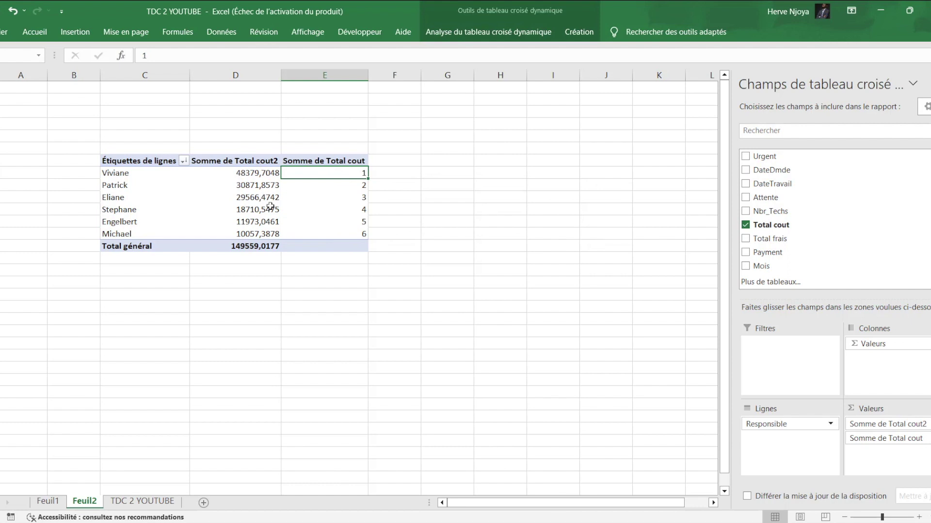
left_click(342, 184)
left_click(344, 201)
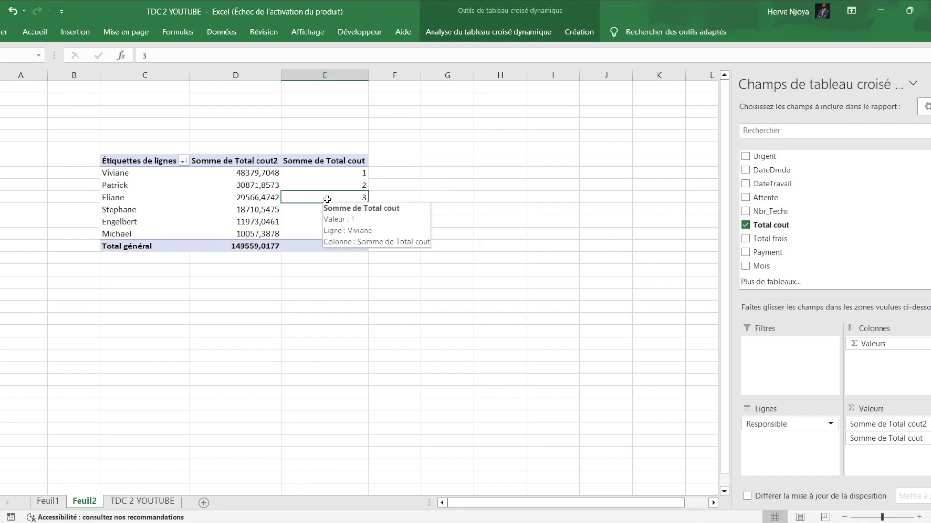
left_click(333, 209)
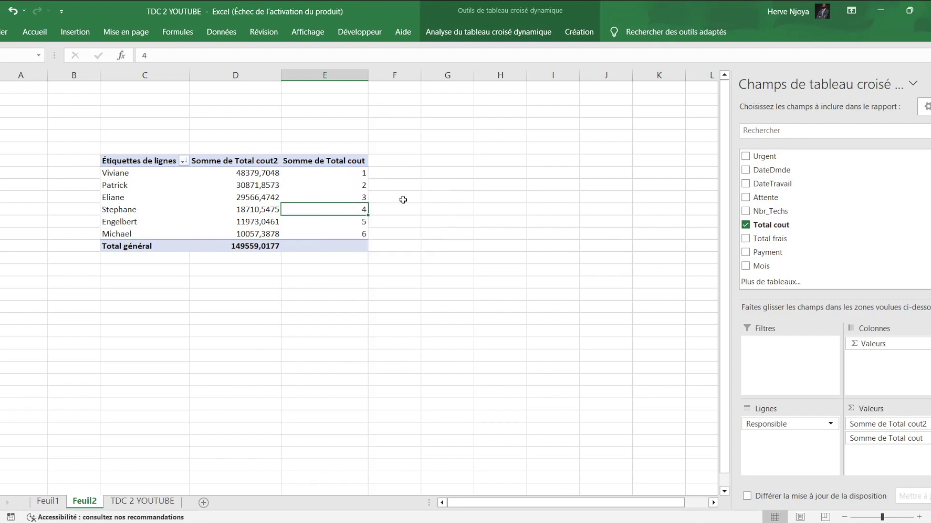
left_click(394, 198)
left_click(343, 169)
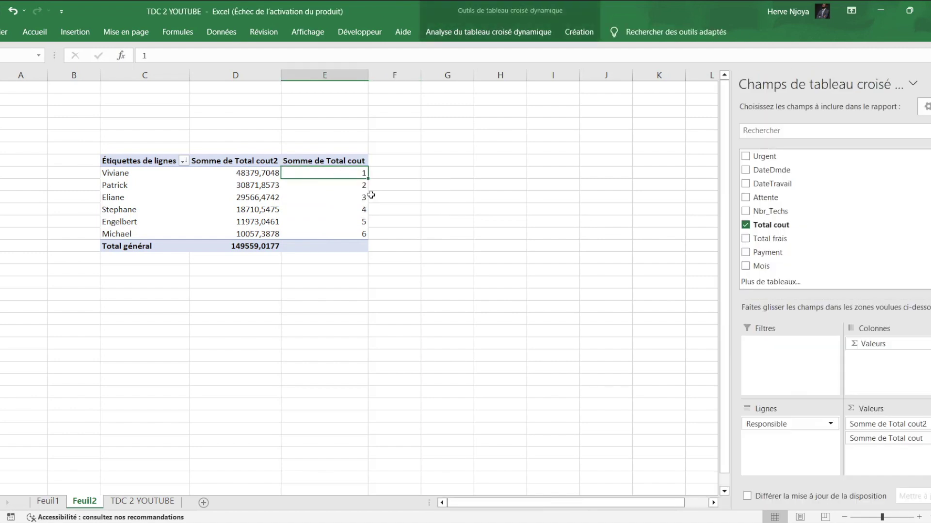
Step: Switch the second column back to % of grand total, leaving the cost amounts unchanged
right_click(334, 174)
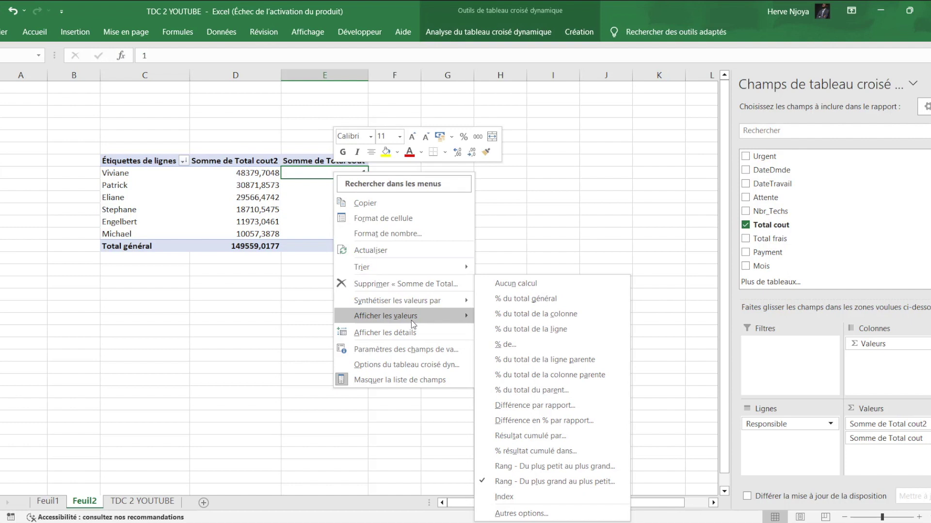
left_click(516, 304)
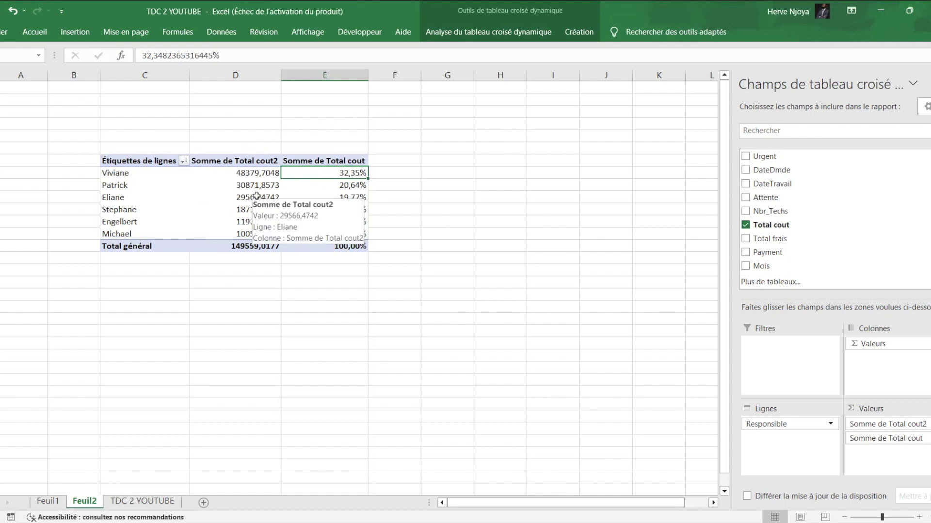
right_click(257, 196)
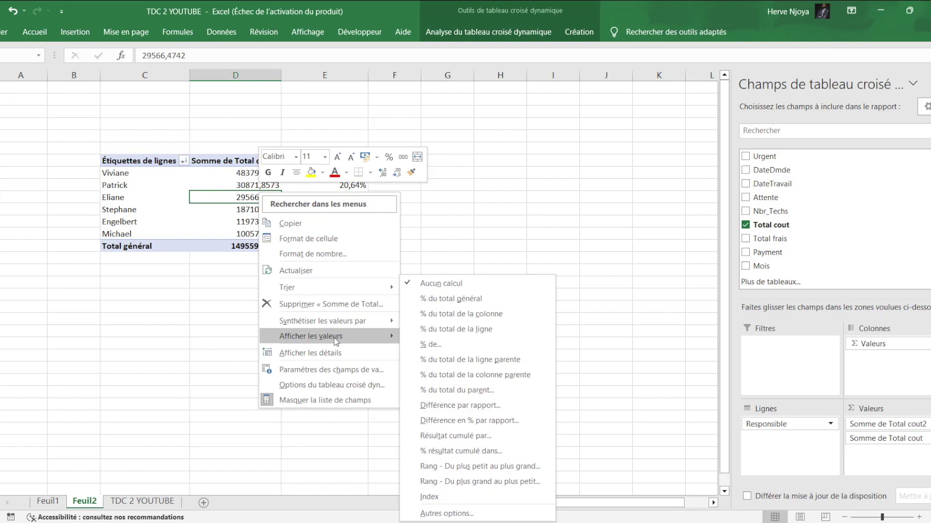
mouse_move(310, 336)
key("Escape")
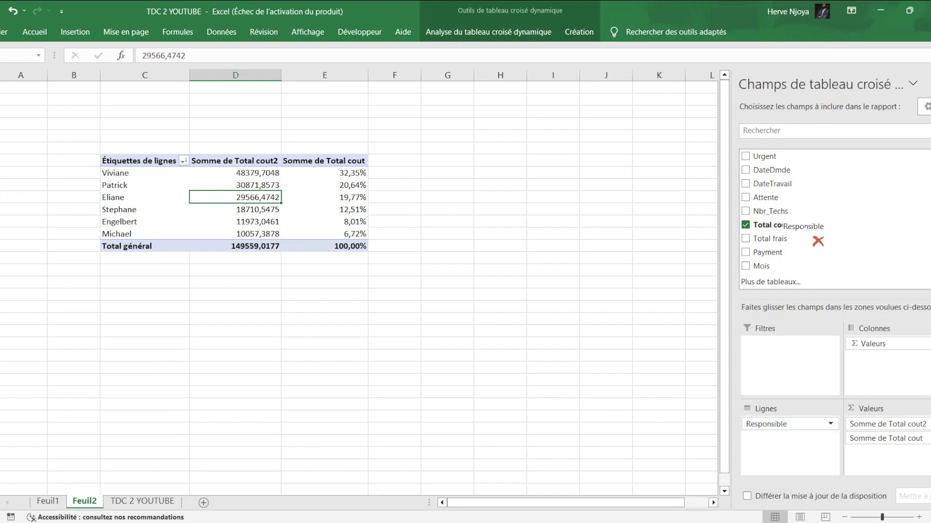
Step: Remove Responsable and Total cout, briefly add Attente as a sum, then remove it too
left_click_drag(781, 424, 824, 261)
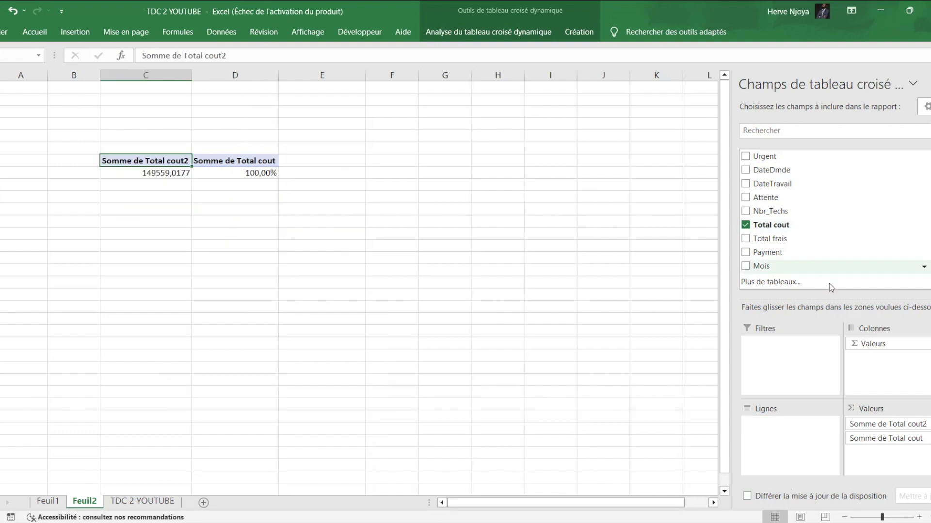
left_click(745, 225)
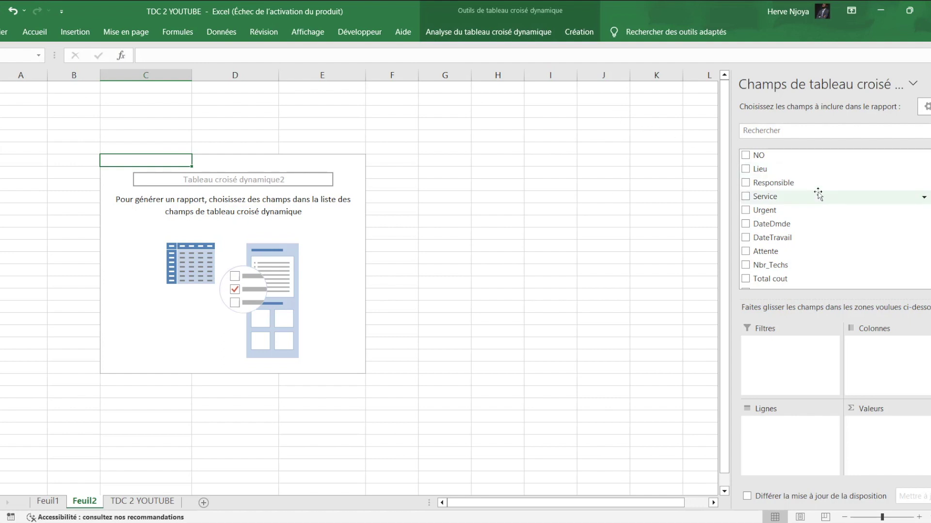
left_click_drag(744, 156, 714, 197)
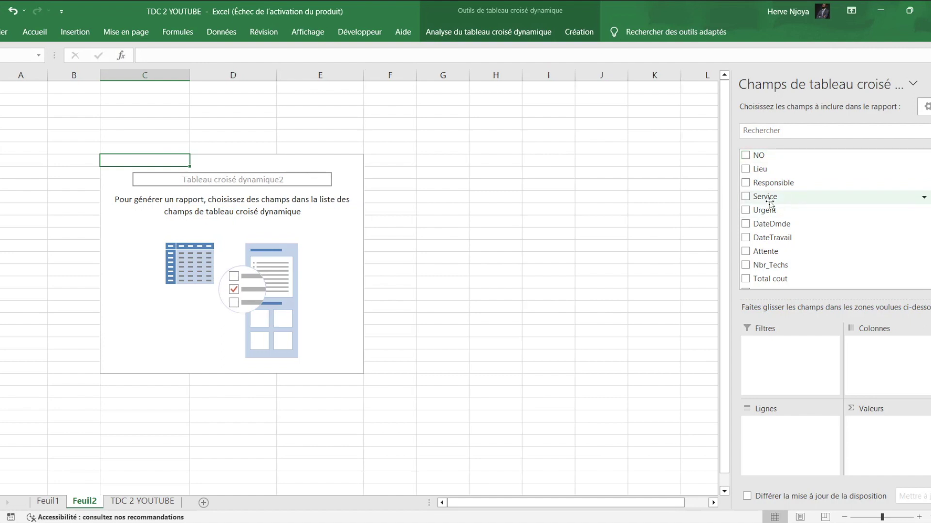
left_click(746, 251)
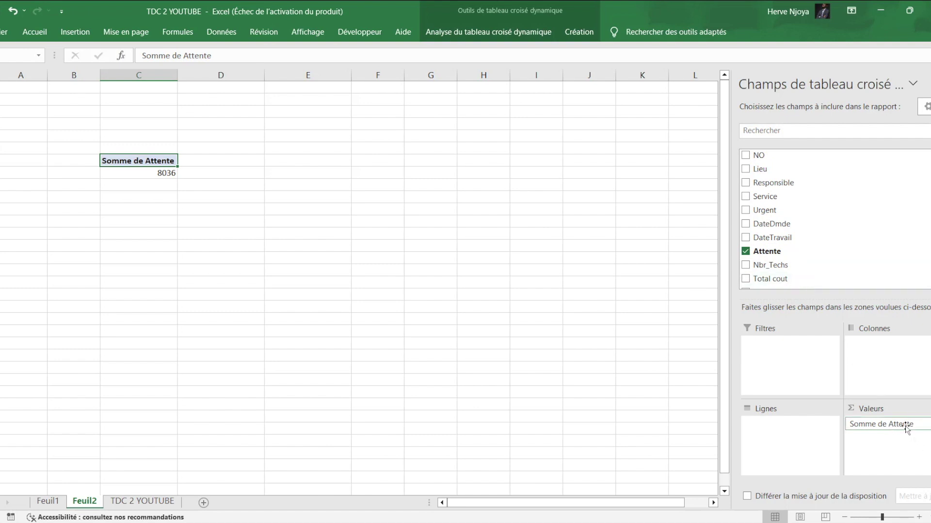
left_click_drag(907, 425, 897, 276)
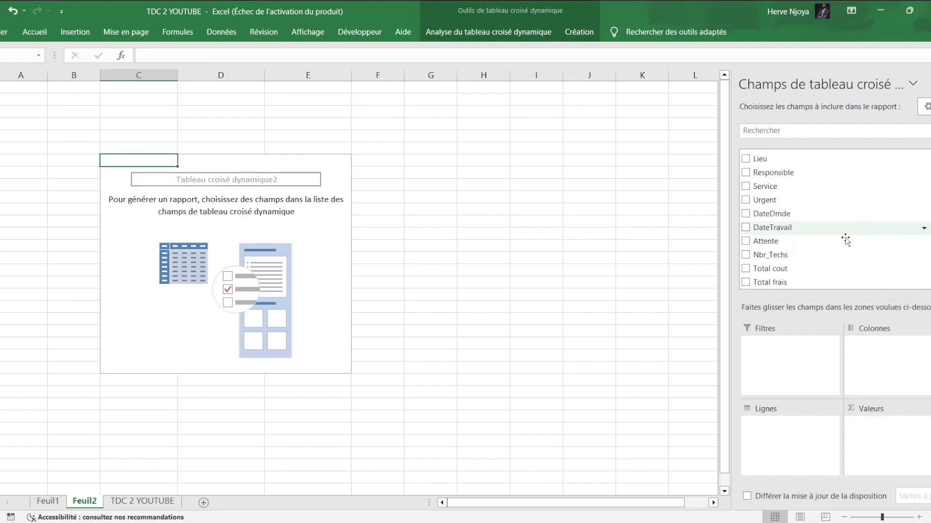
Step: List Attente wait times as rows and count NO entries as Nombre de NO
left_click_drag(748, 244, 784, 439)
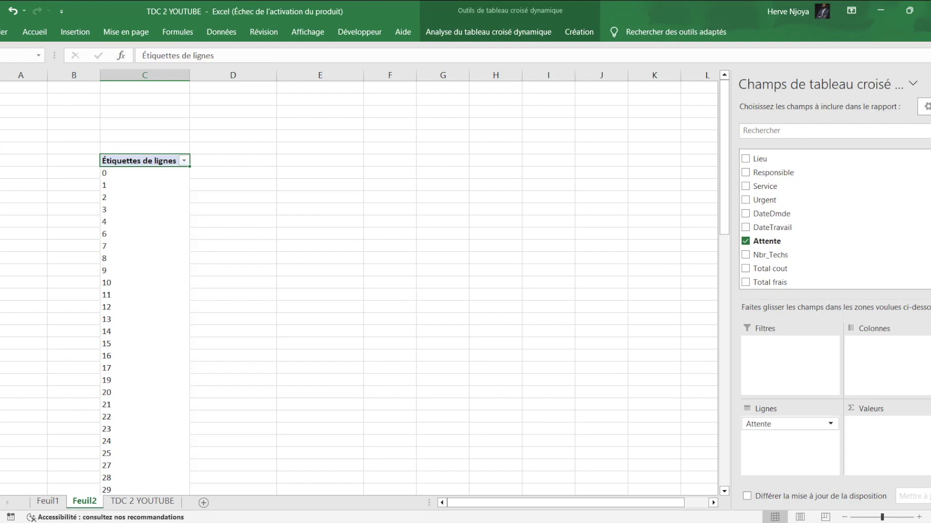
scroll(746, 160, "up", 1)
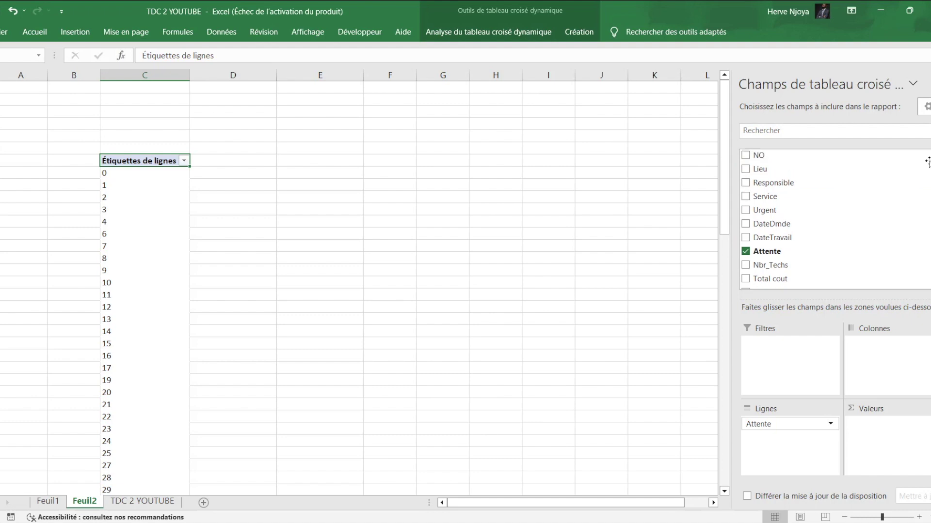
left_click(746, 156)
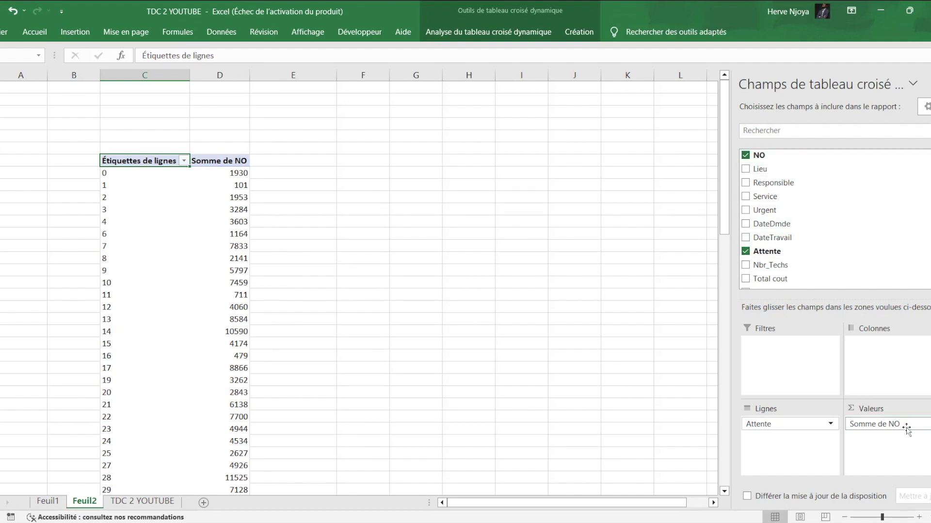
left_click(226, 174)
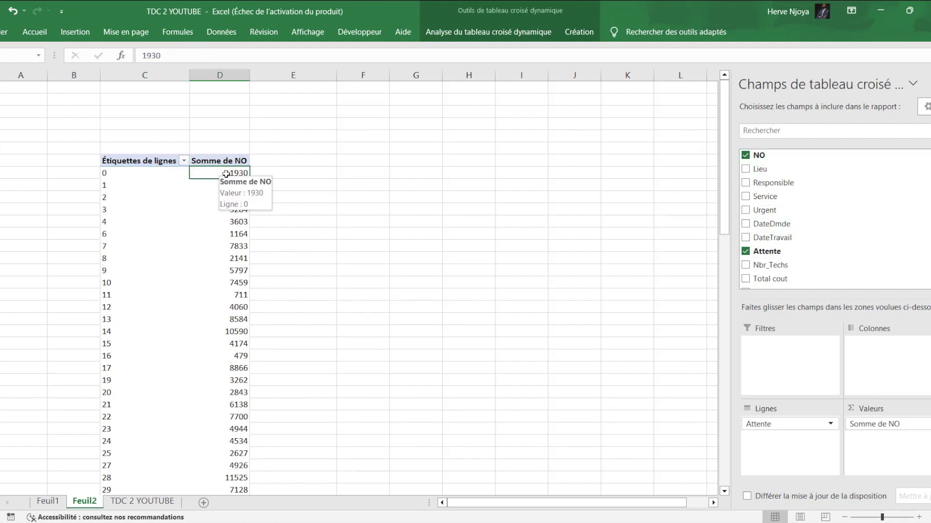
right_click(226, 175)
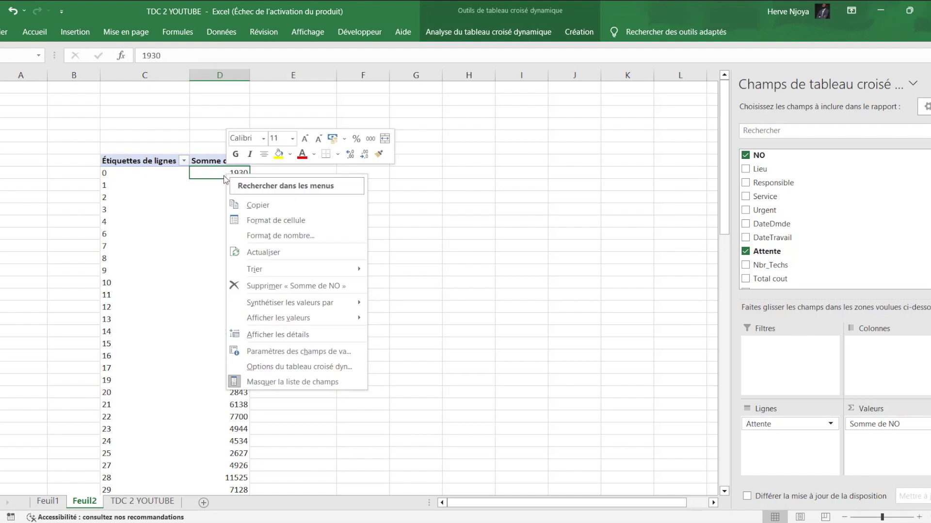
mouse_move(290, 302)
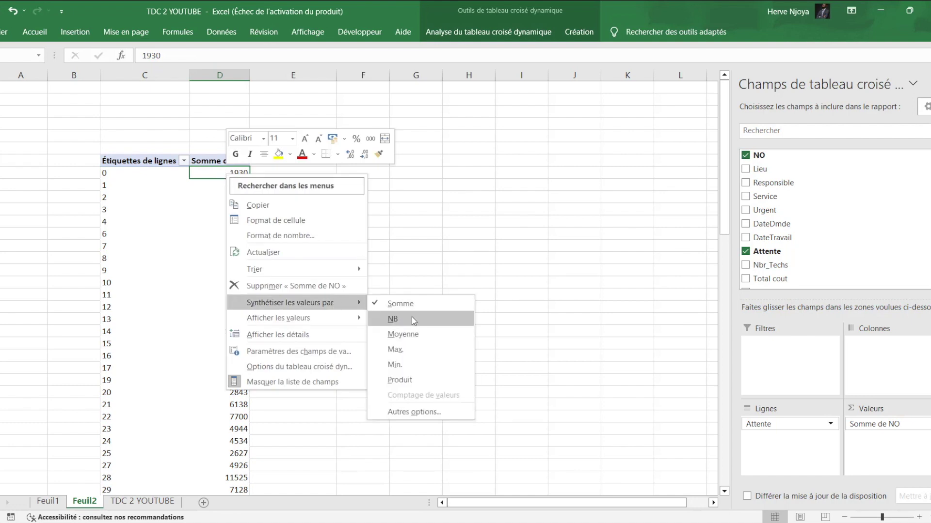
left_click(392, 319)
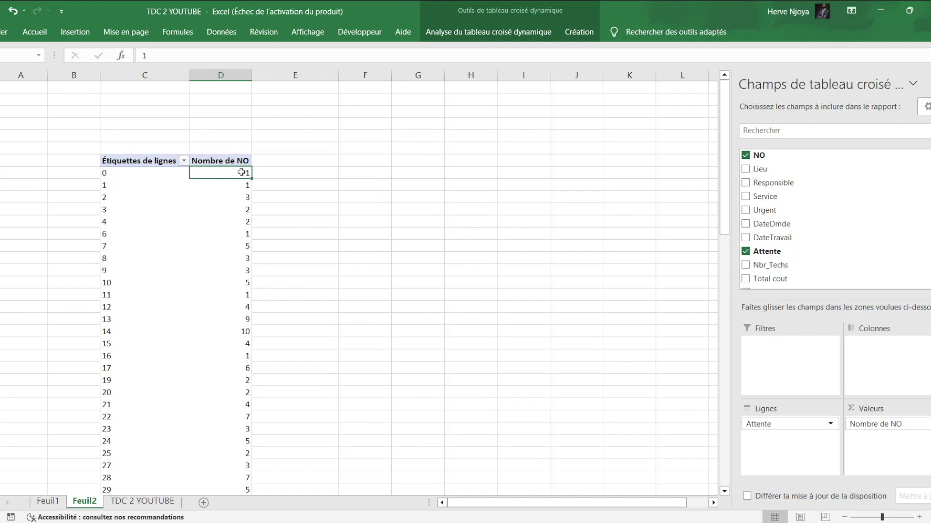
Step: Check the request counts for wait times 0, 1, 2 and 3
left_click(102, 172)
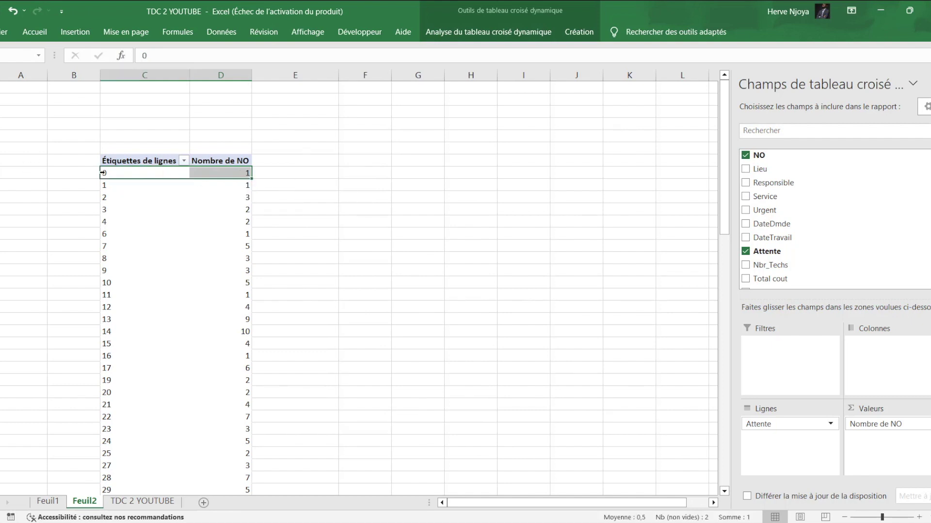
left_click(223, 172)
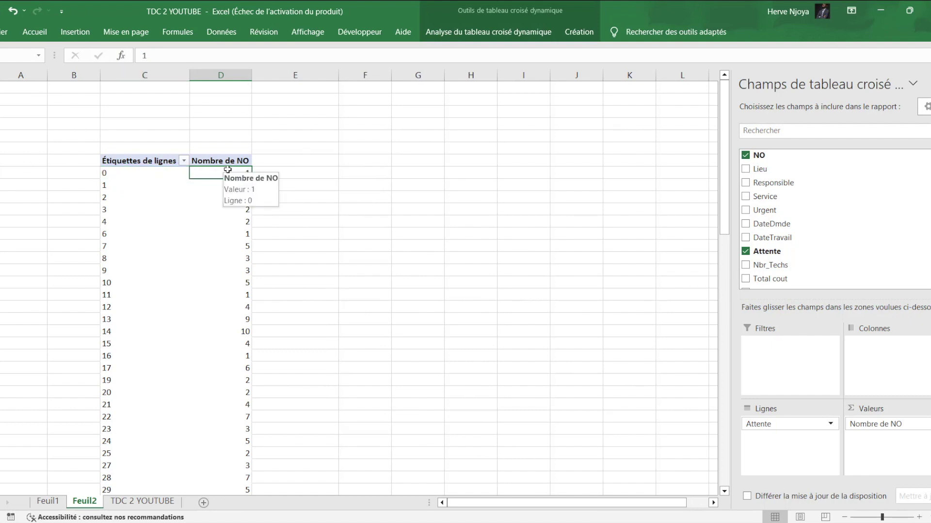
left_click(119, 186)
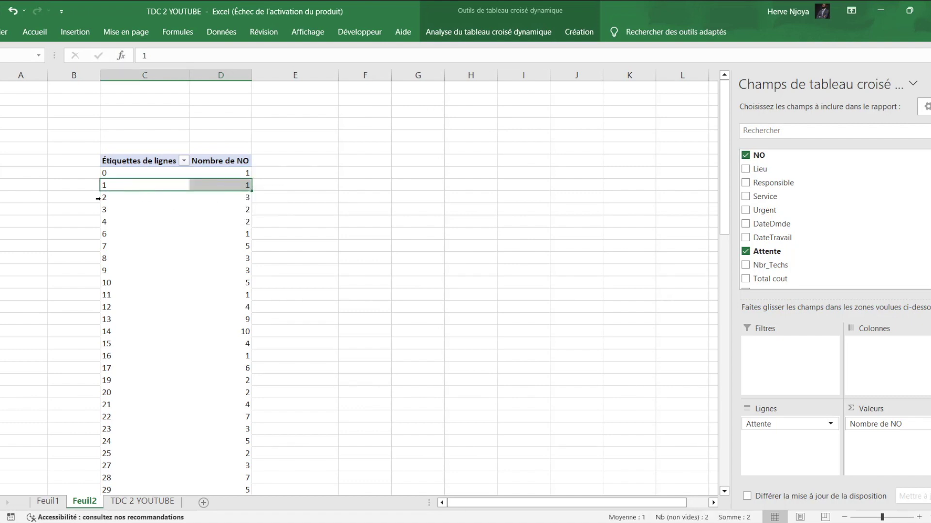
left_click(104, 197)
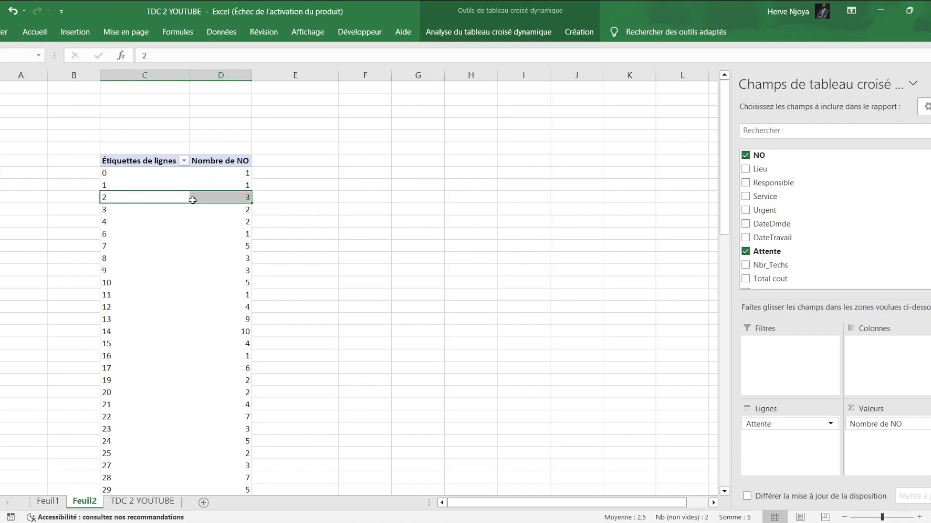
left_click(228, 195)
left_click(104, 210)
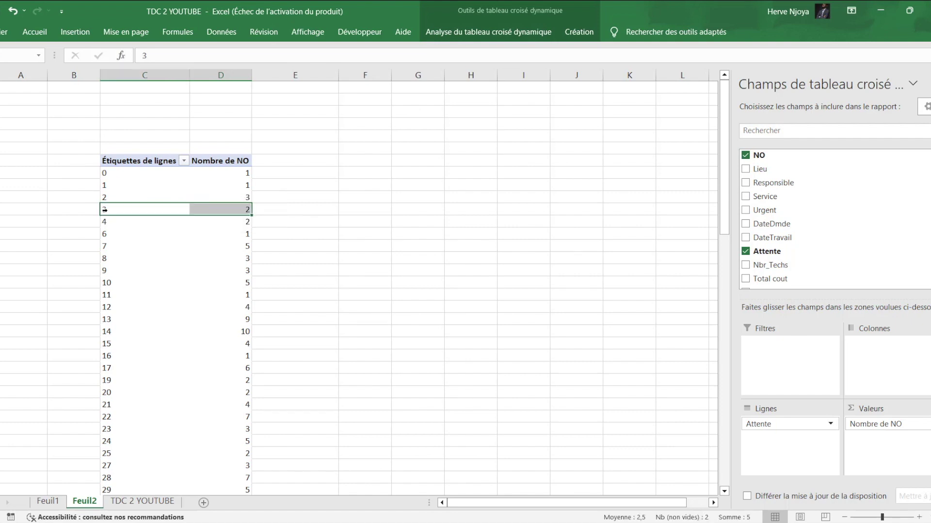
left_click(227, 209)
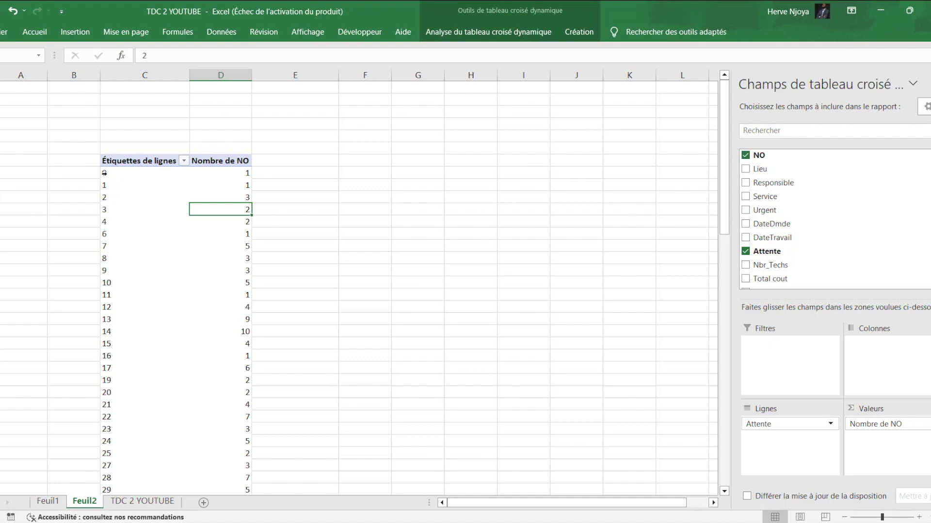
left_click(117, 172)
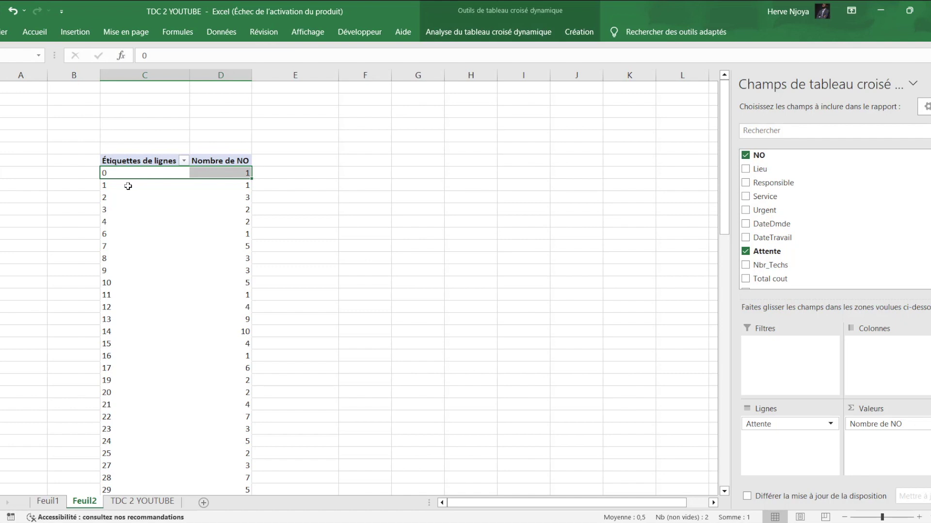
left_click(129, 173)
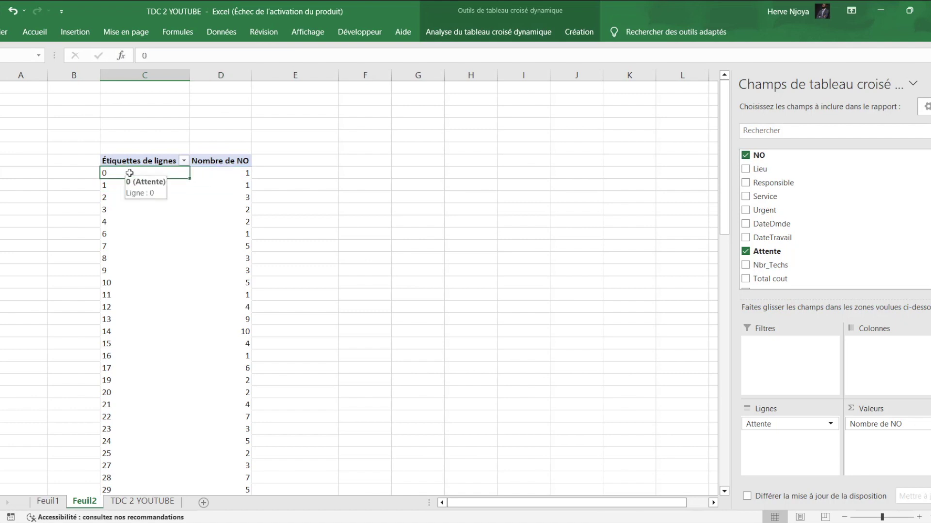
right_click(129, 172)
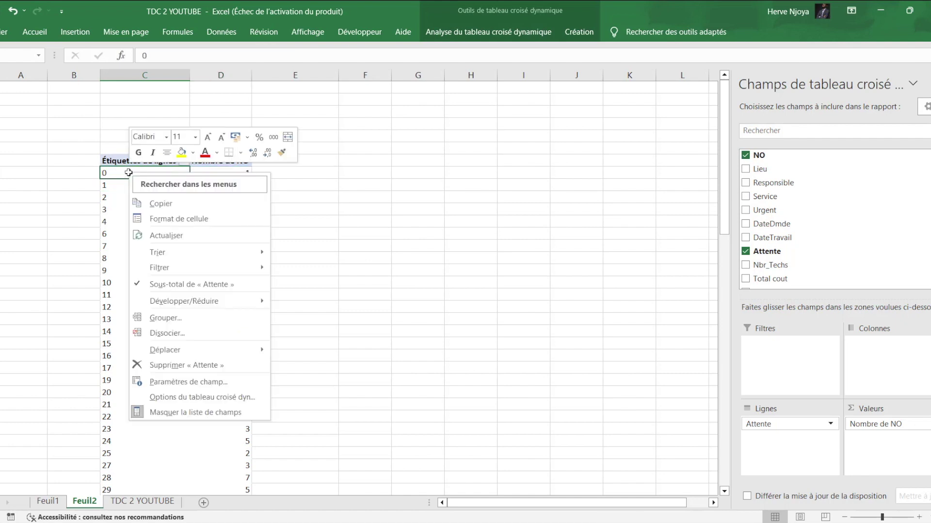
Step: Group the Attente rows from 0 to 194 in intervals of 7
left_click(197, 320)
left_click_drag(195, 260, 396, 149)
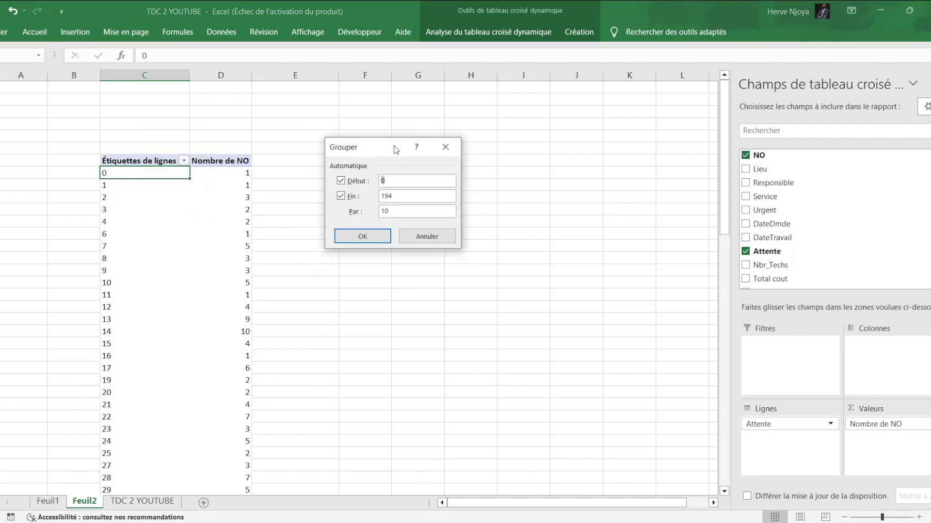
left_click_drag(397, 197, 357, 197)
left_click(398, 197)
left_click_drag(391, 211, 382, 210)
type("7")
left_click(374, 238)
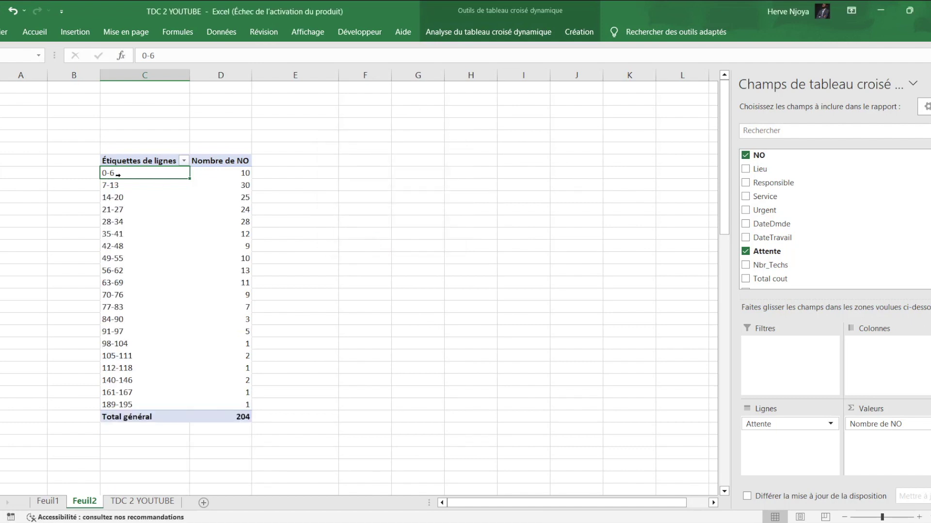
left_click(242, 173)
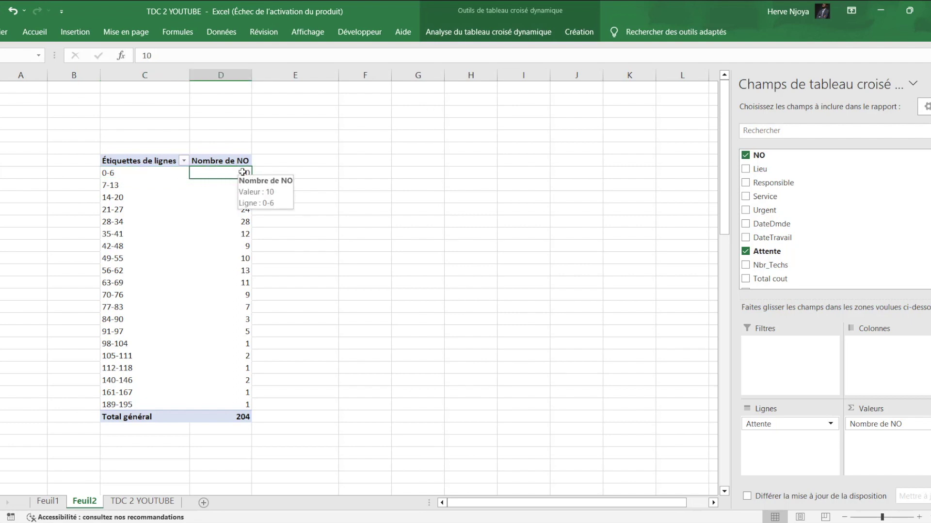
left_click(107, 184)
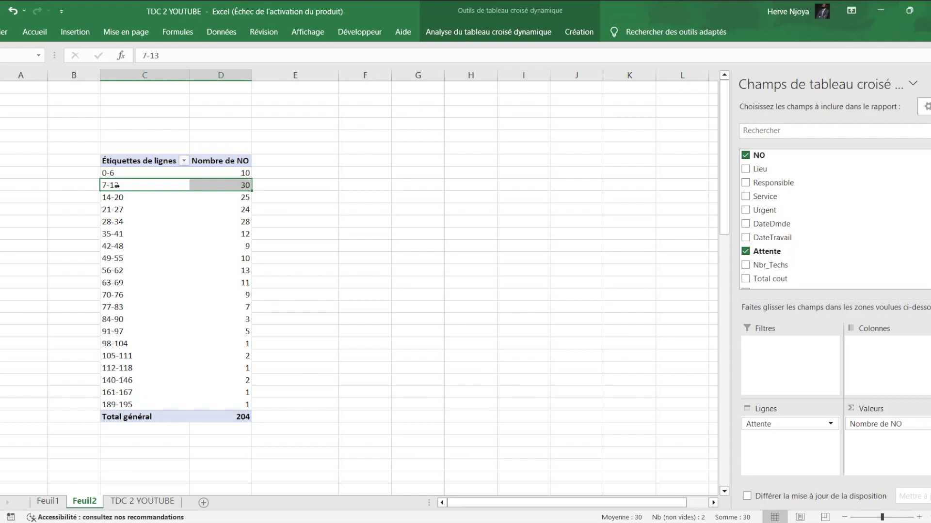
left_click(236, 186)
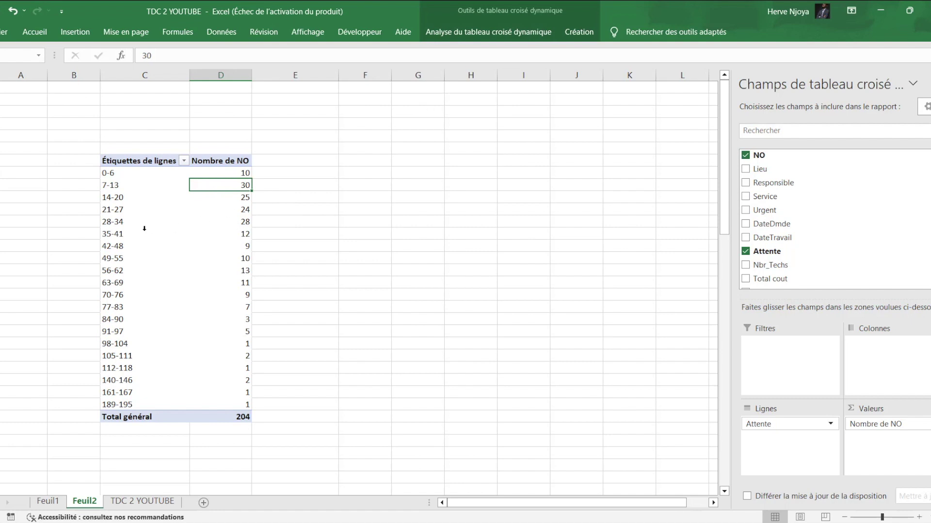
left_click_drag(130, 174, 143, 420)
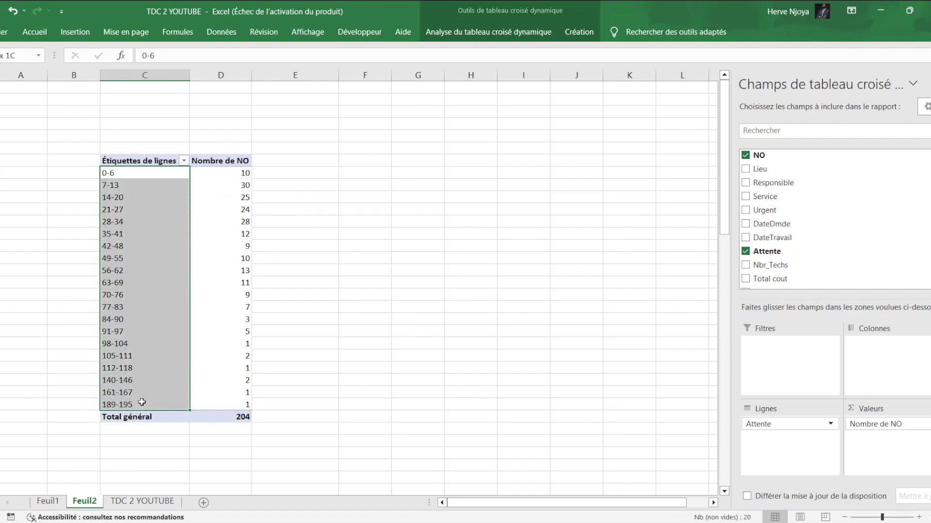
left_click_drag(143, 421, 207, 402)
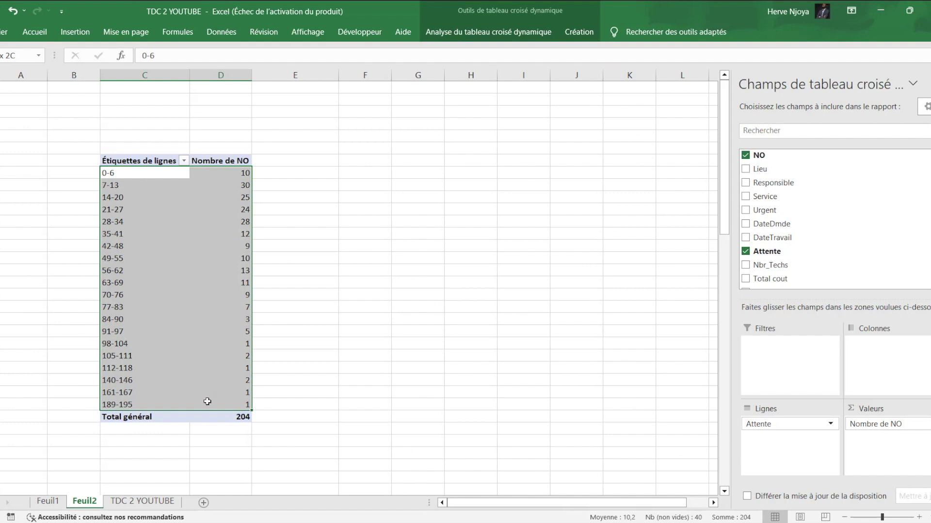
left_click(228, 244)
Step: Sort the Attente bands by Nombre de NO descending, with 7-13 on top at 30
right_click(227, 174)
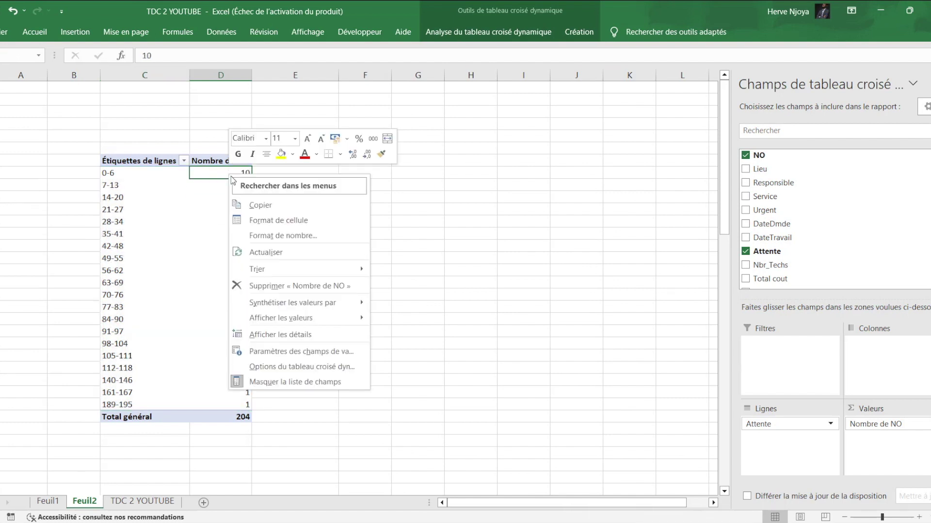
mouse_move(298, 269)
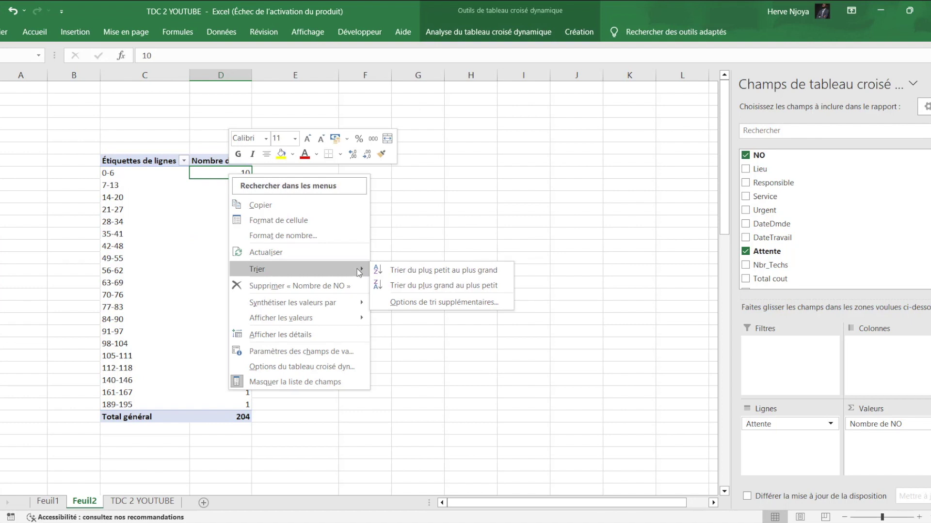
left_click(440, 289)
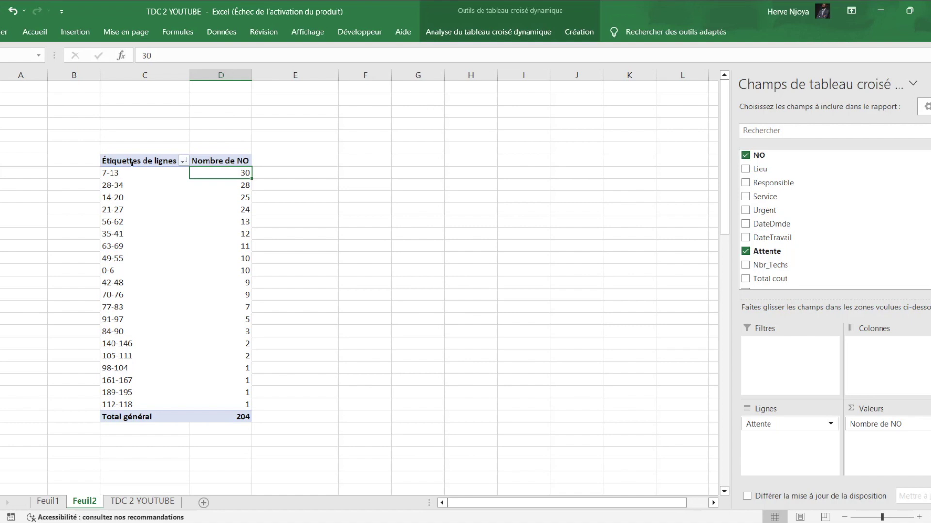
left_click_drag(133, 170, 147, 401)
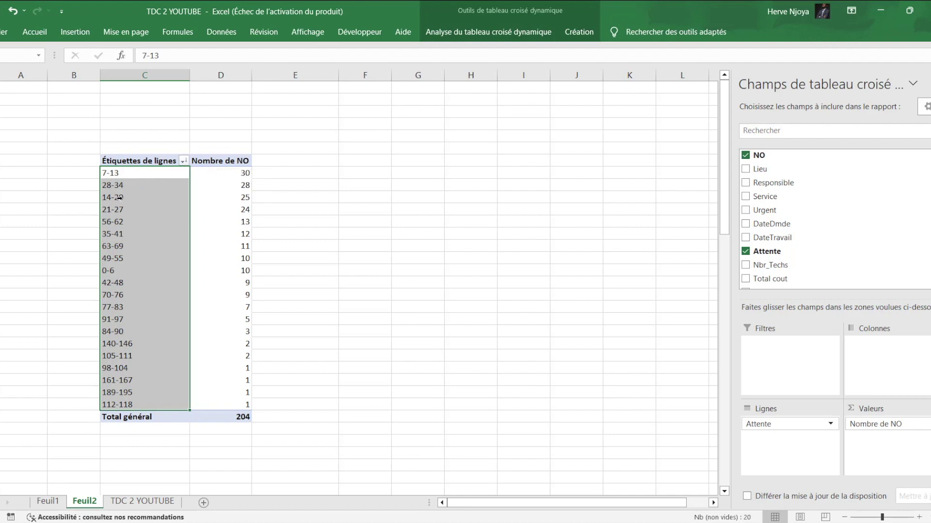
left_click(244, 173)
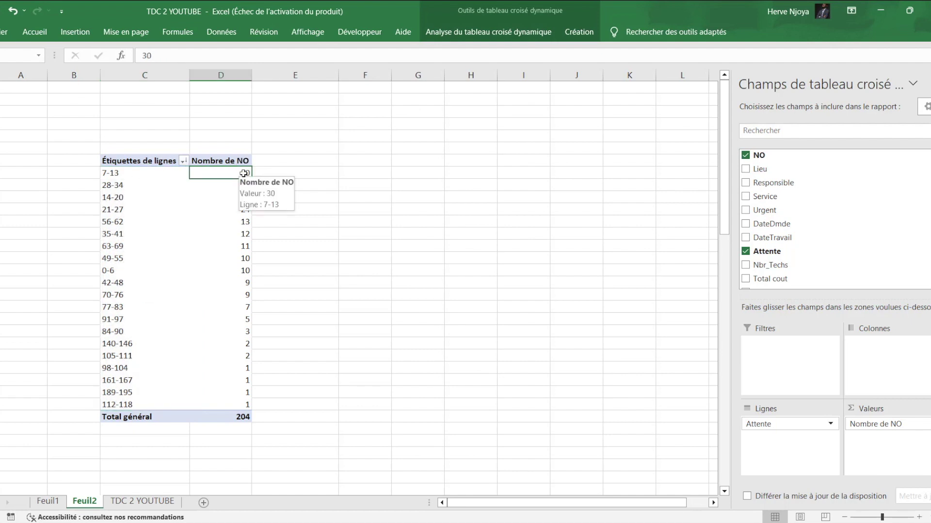
Step: Clear Attente and the value field, then add DateDmde as the row field
mouse_move(778, 424)
left_mouse_down()
mouse_move(834, 317)
mouse_move(852, 247)
left_mouse_up()
left_click_drag(878, 424, 894, 229)
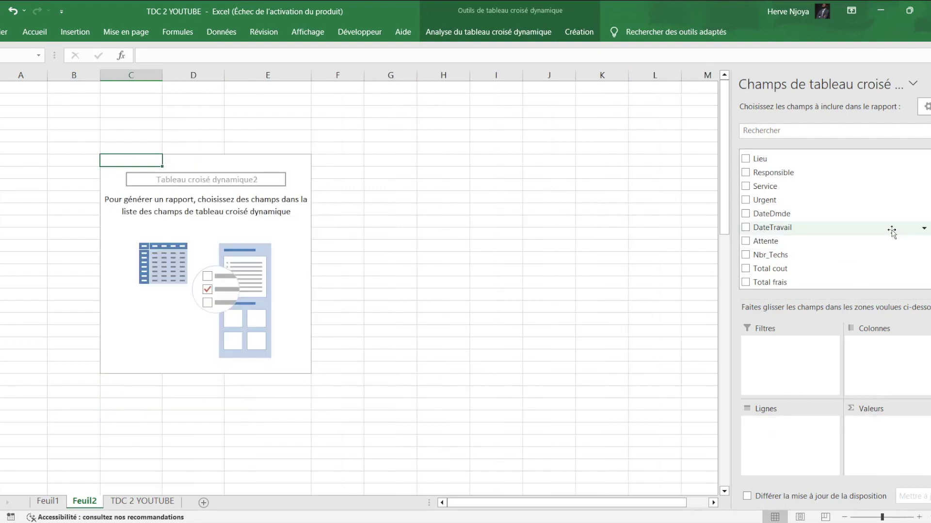
left_click(745, 213)
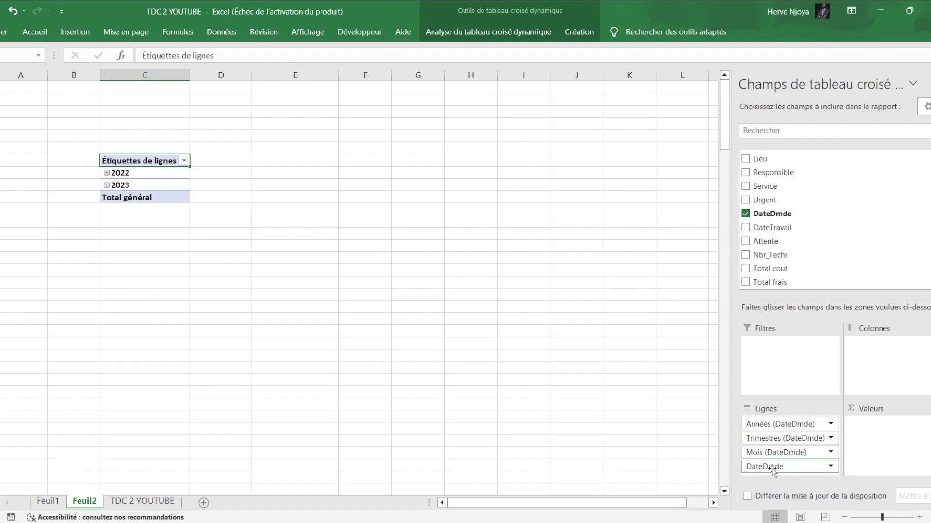
Step: Drop the Années, Trimestres and Mois levels to list individual dates, then add NO as a value
left_click_drag(800, 426, 829, 260)
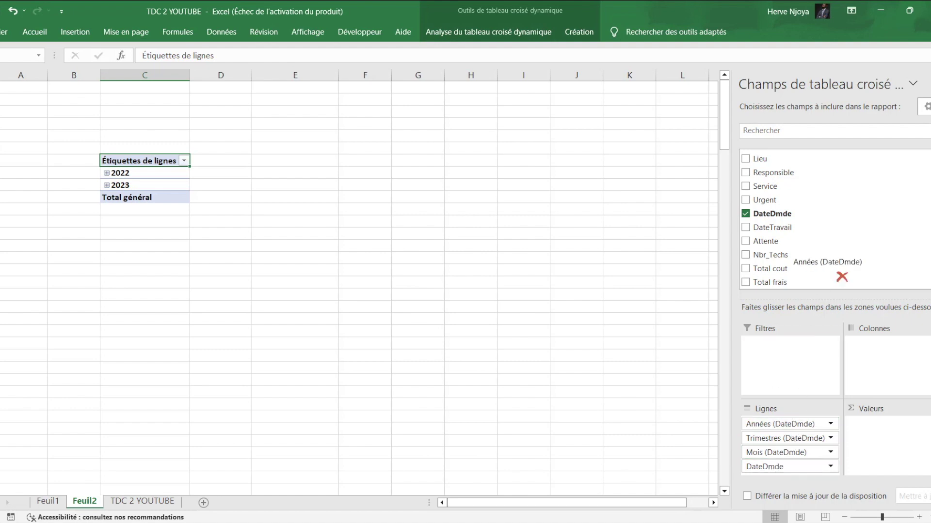
left_click_drag(789, 429, 821, 284)
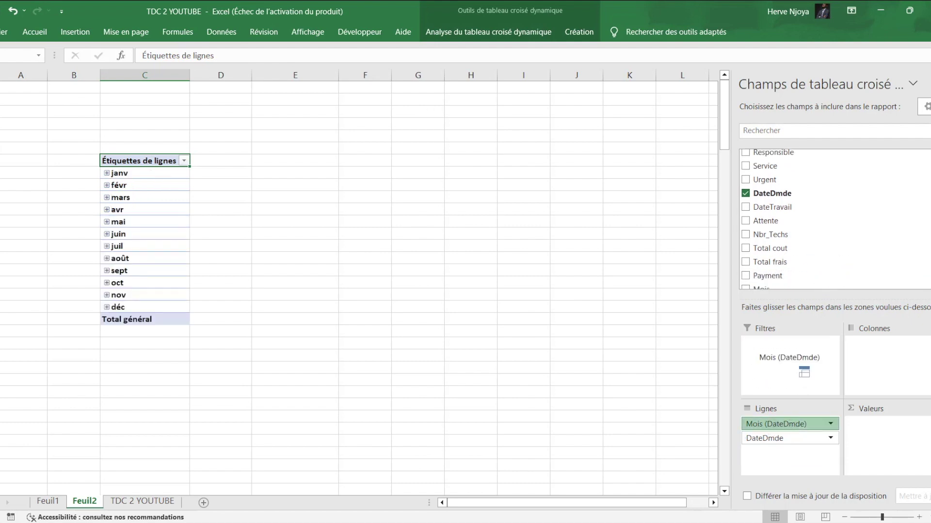
left_click_drag(795, 426, 785, 284)
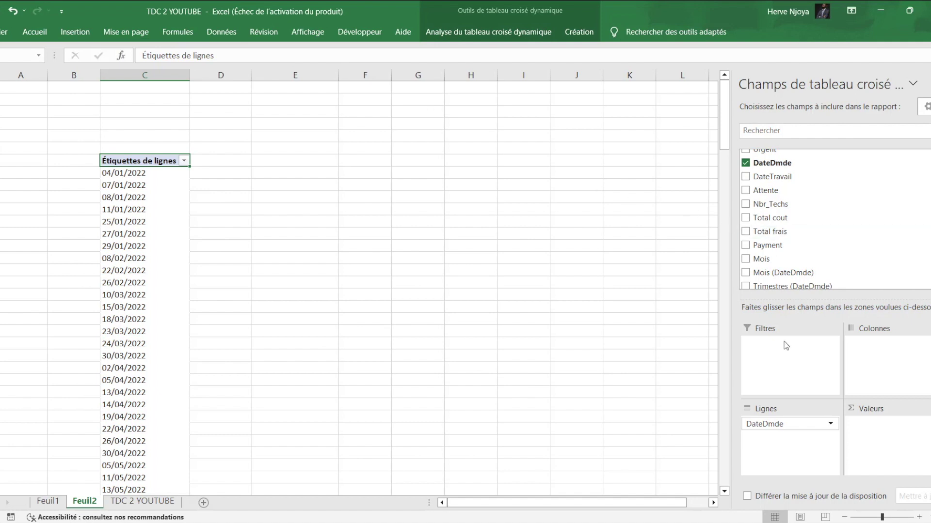
left_click_drag(788, 428, 572, 402)
mouse_move(148, 175)
left_mouse_down()
mouse_move(149, 438)
mouse_move(151, 429)
left_mouse_up()
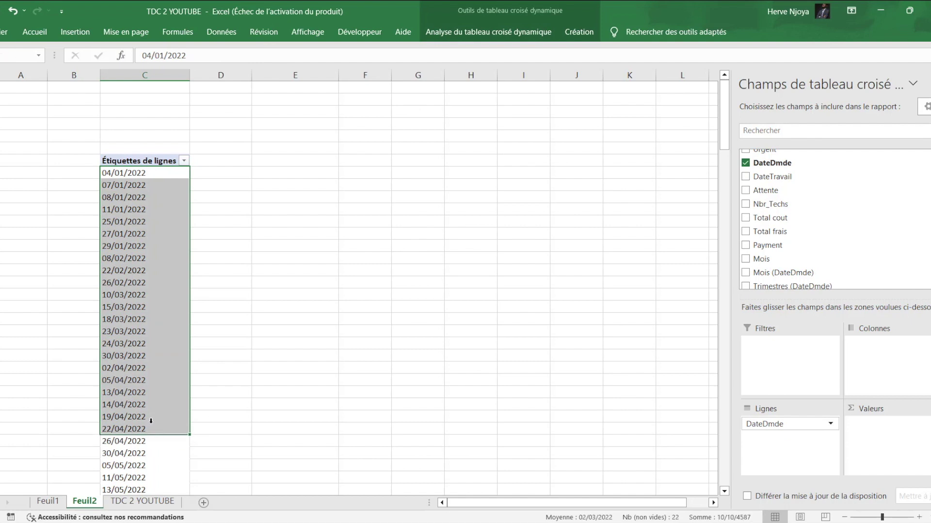
scroll(824, 228, "up", 2)
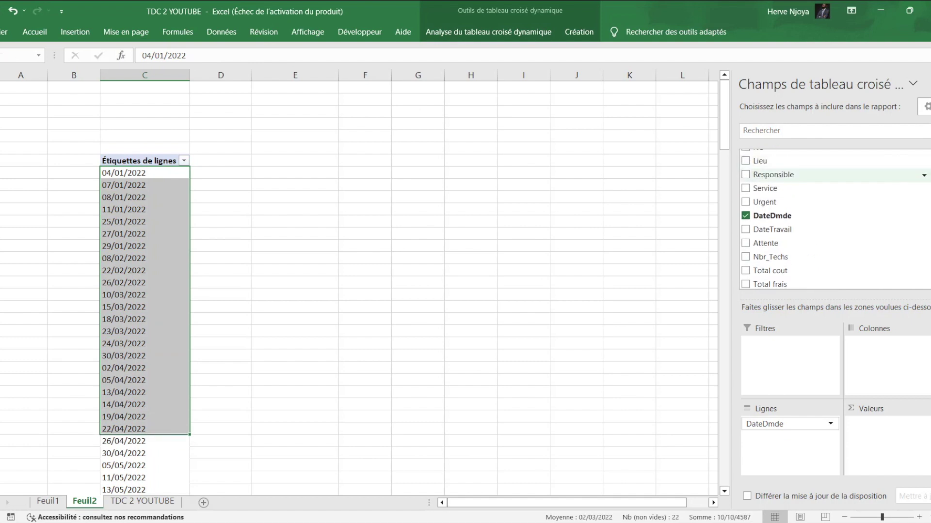
scroll(795, 180, "up", 1)
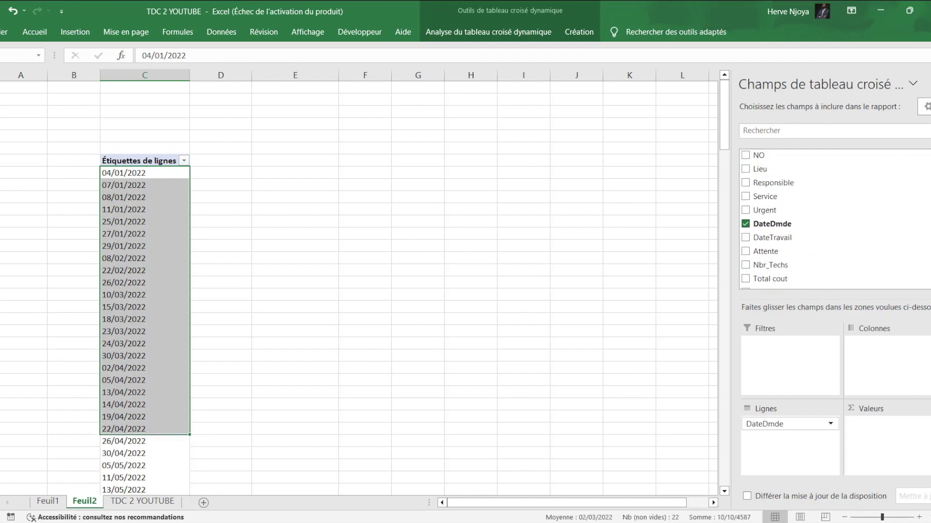
left_click(746, 156)
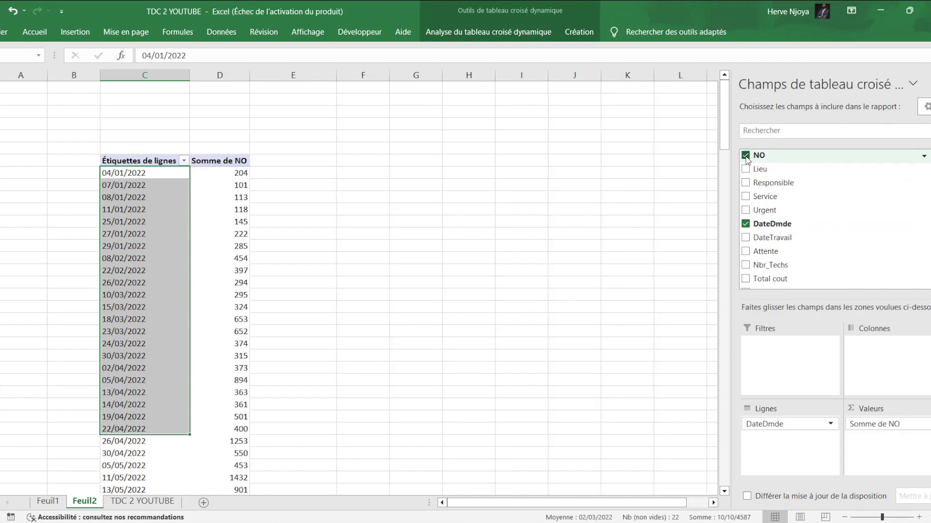
Step: Summarize NO as a count (NB) per request date, then check the date rows
right_click(224, 173)
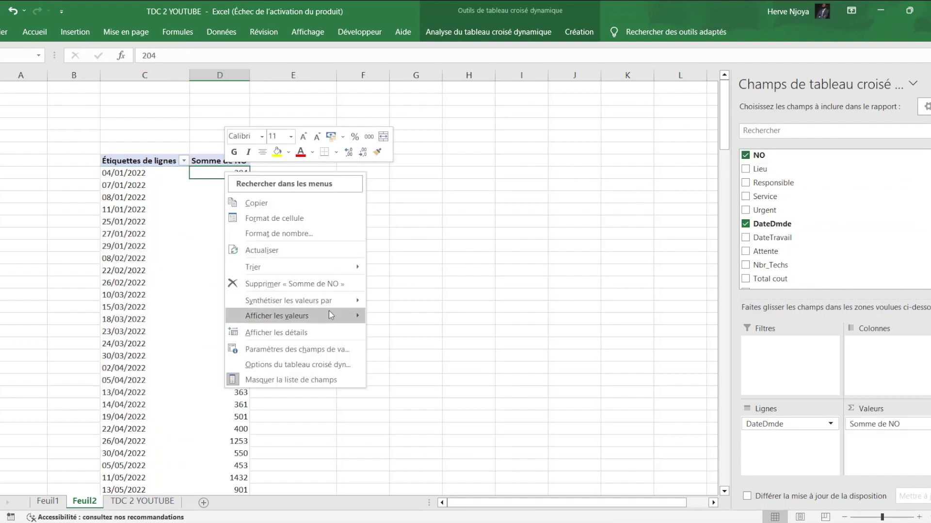
mouse_move(289, 301)
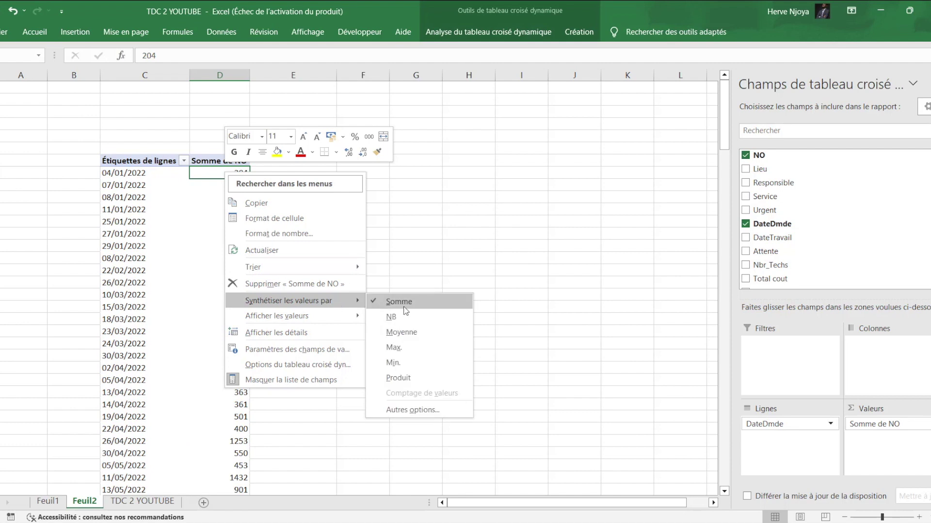
left_click(390, 317)
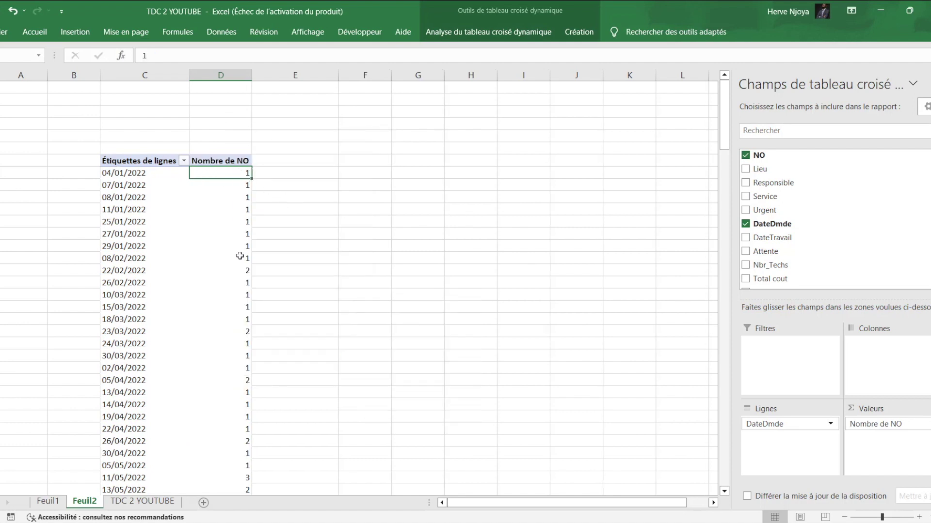
left_click(137, 274)
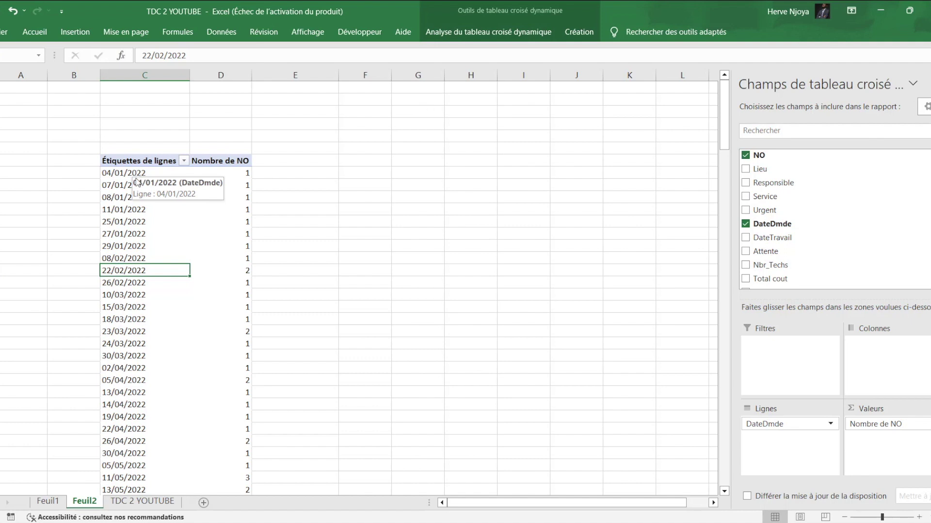
left_click(137, 172)
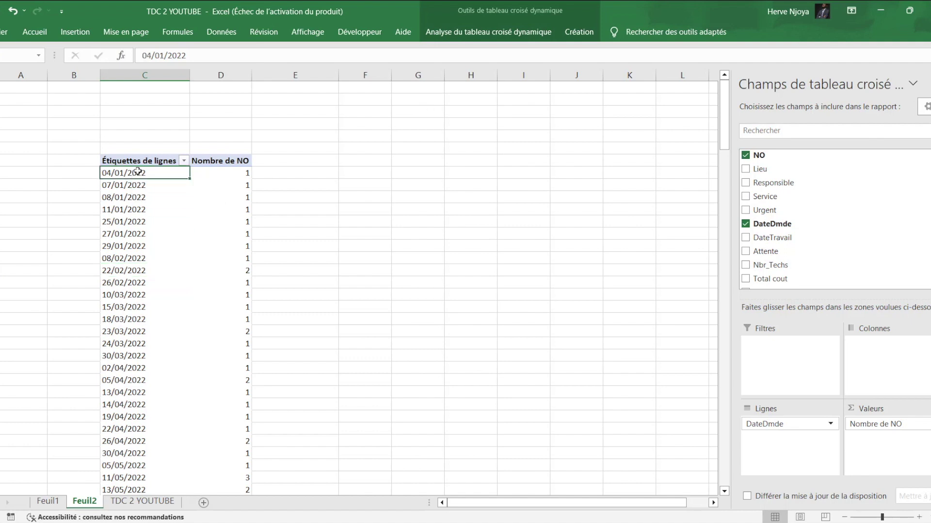
Step: Open date grouping for the request dates and toggle the seconds and minutes units off again
right_click(132, 175)
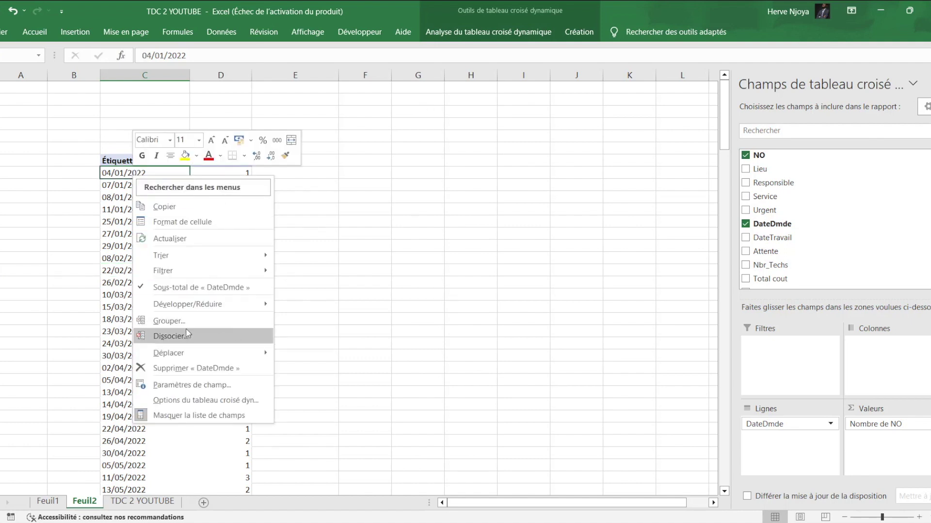
left_click(170, 321)
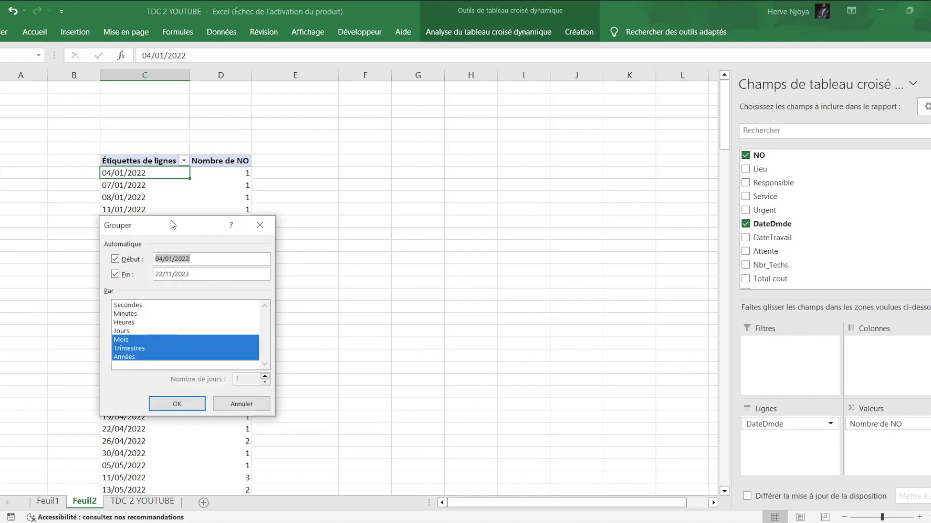
left_click_drag(171, 221, 388, 149)
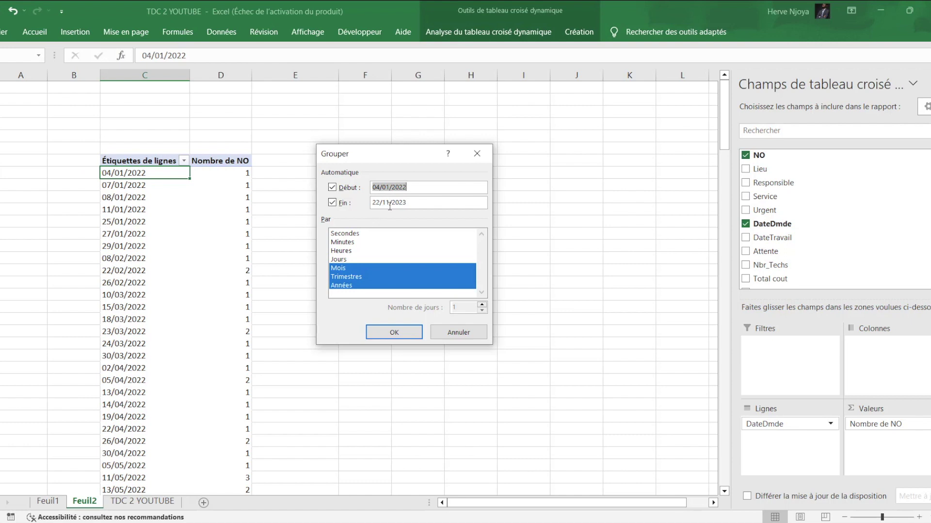
left_click(410, 203)
left_click(342, 235)
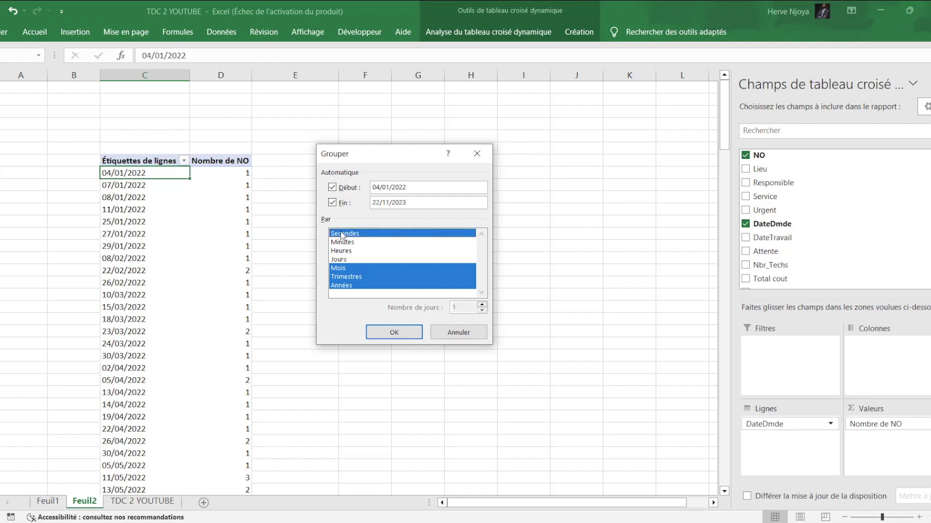
left_click(341, 242)
left_click(342, 234)
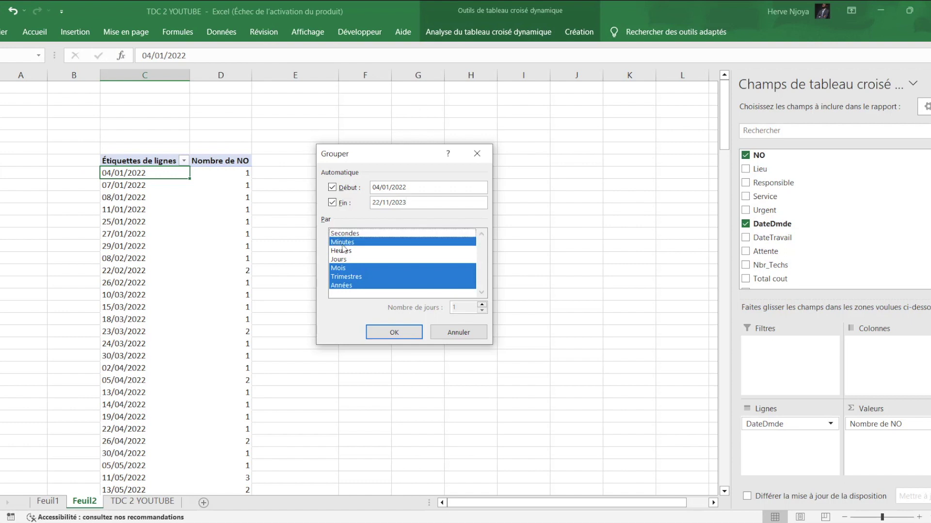
left_click(342, 242)
Step: Group the dates by days only, 7 days per group, starting 04/01/2022 - 10/01/2022
left_click(339, 259)
left_click(341, 270)
left_click(342, 277)
left_click(343, 286)
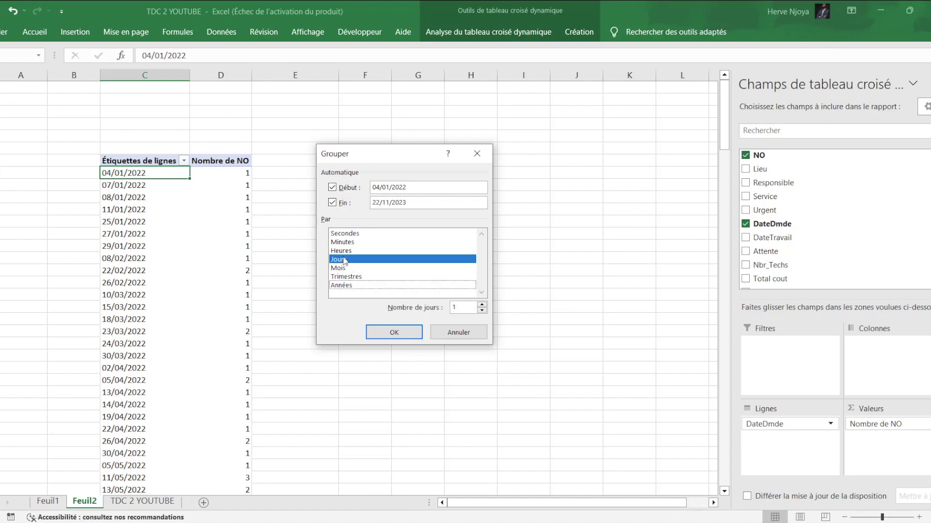
left_click(467, 308)
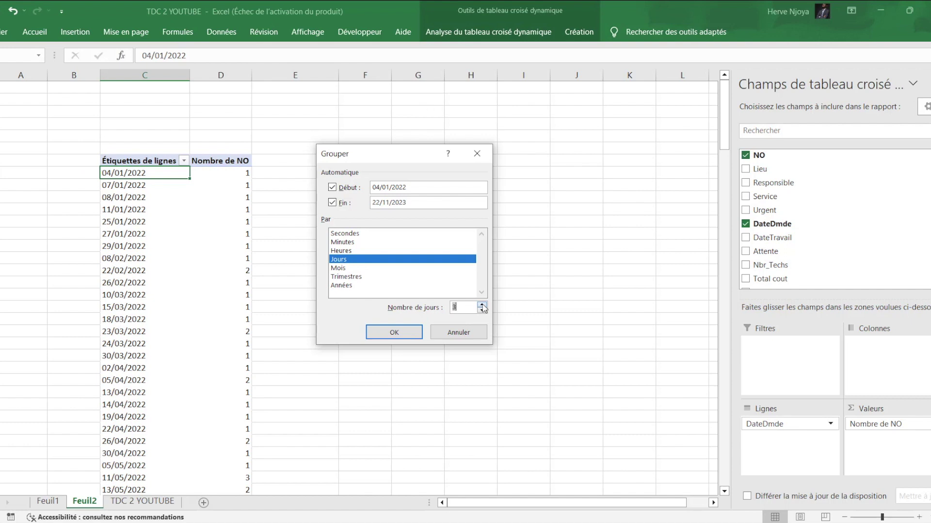
left_click(412, 333)
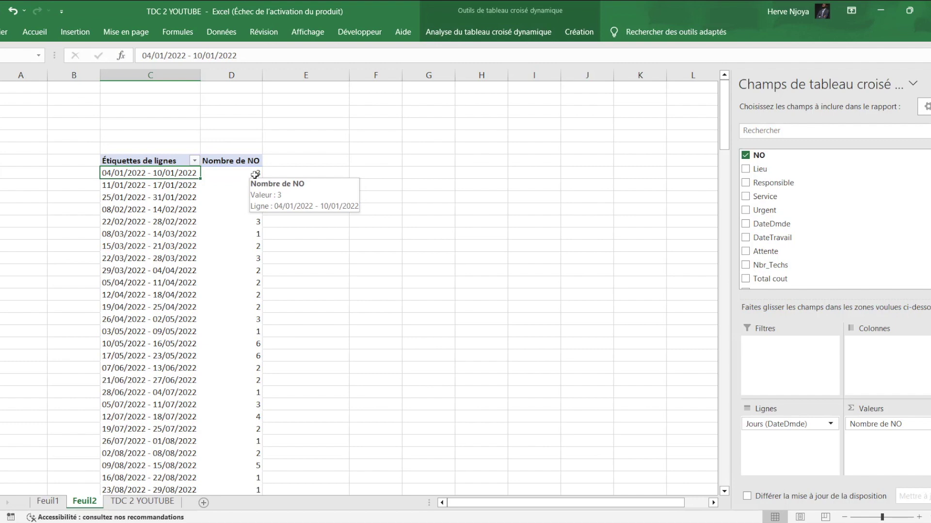
right_click(181, 173)
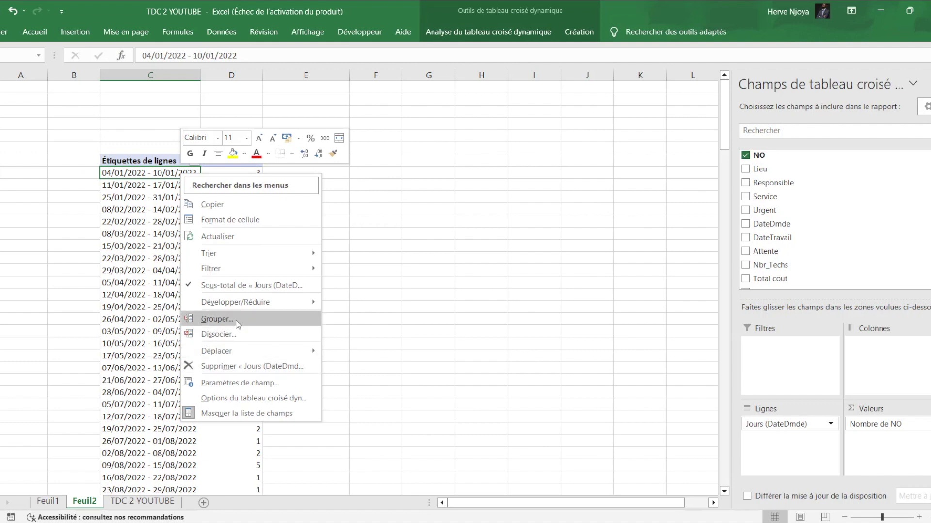
Step: Regroup the request dates by months as well as days
left_click(216, 319)
left_click_drag(244, 226, 396, 200)
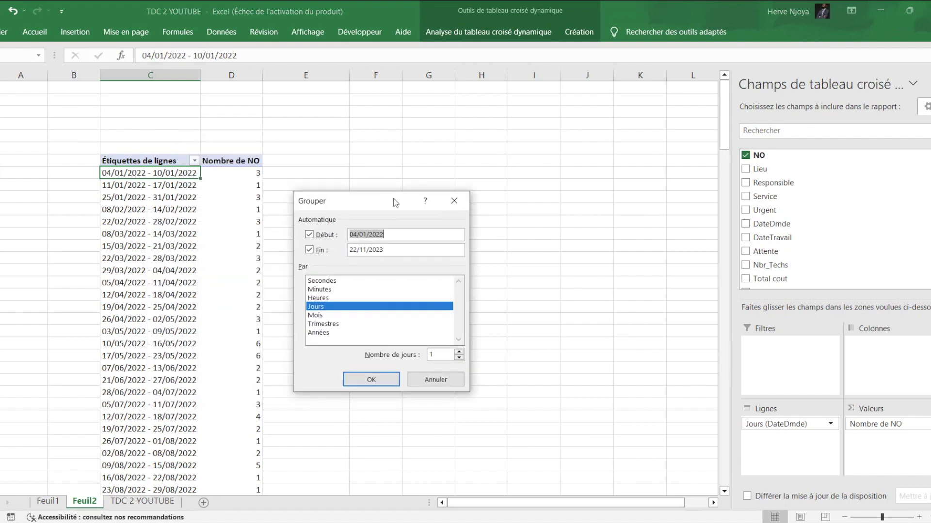
left_click(325, 309)
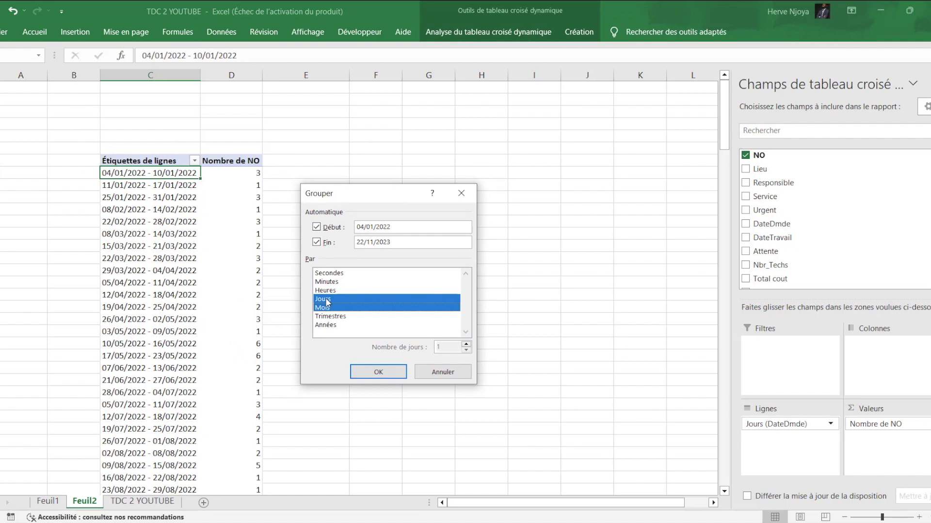
left_click(385, 371)
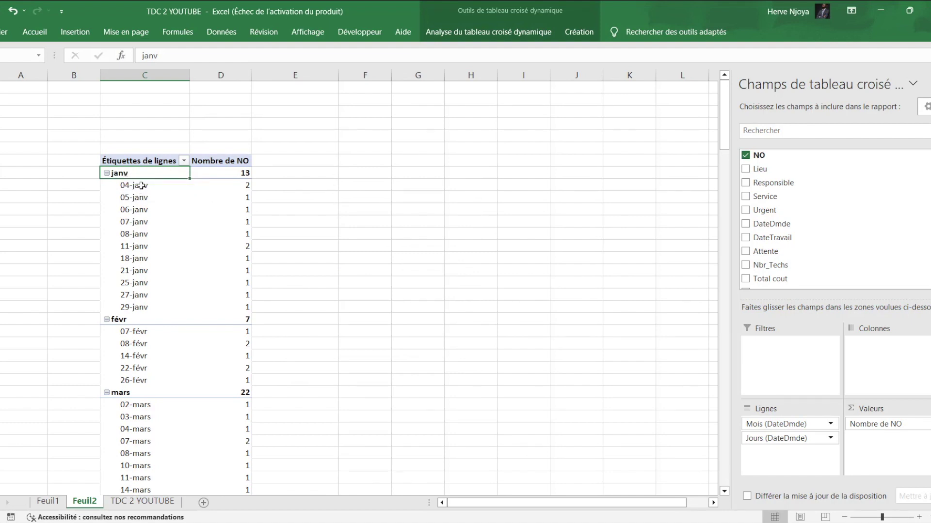
Step: Remove the day and month date levels from the rows, then add Responsible as rows
left_click_drag(141, 185, 157, 304)
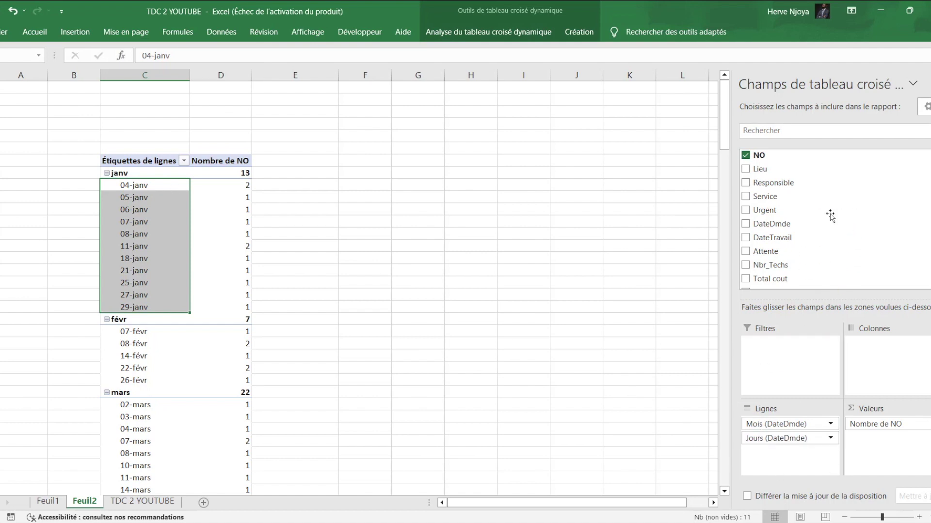
left_click_drag(763, 440, 829, 214)
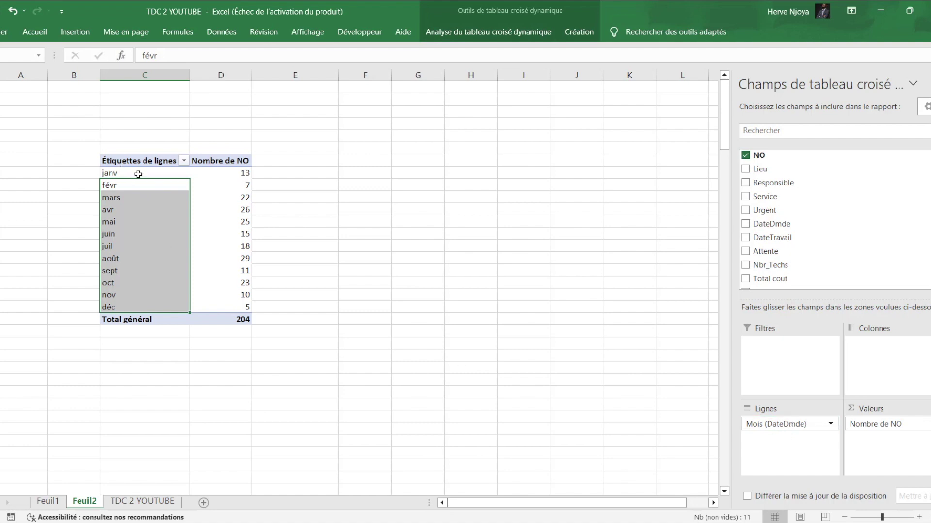
left_click(138, 174)
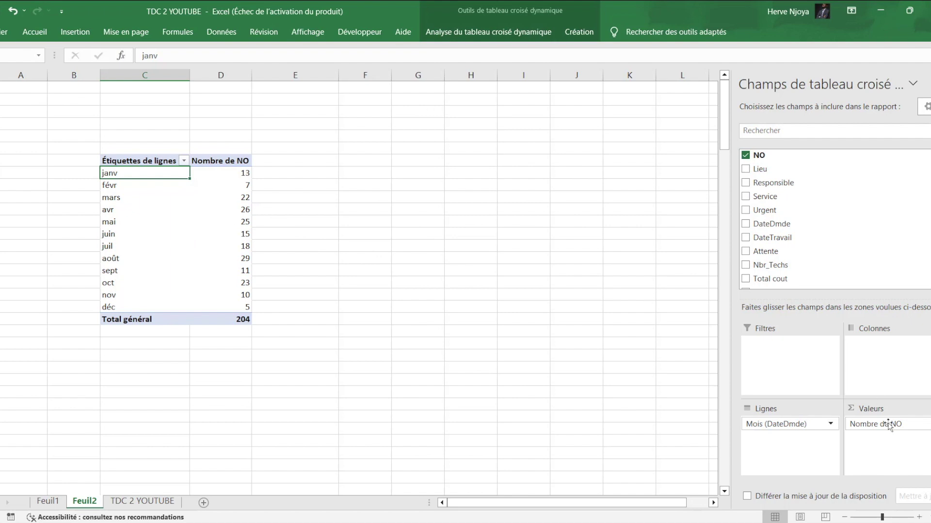
left_click_drag(783, 424, 838, 230)
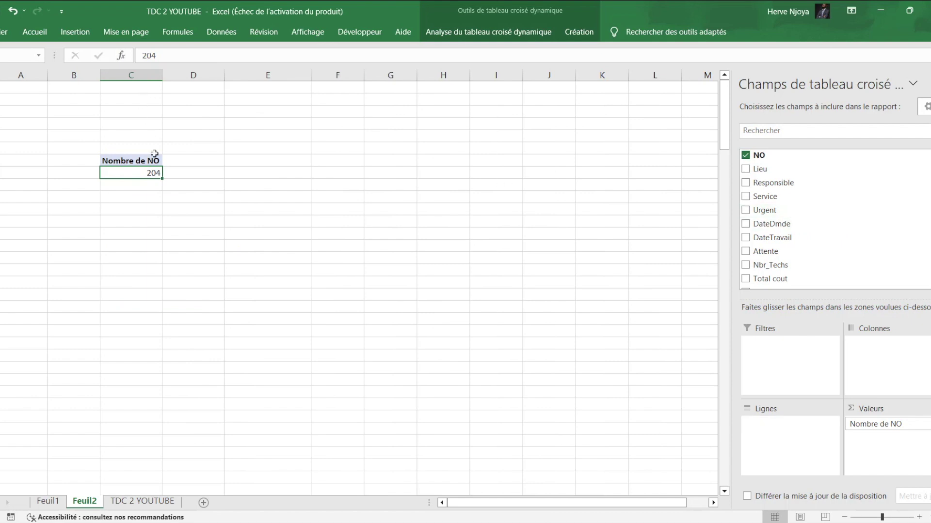
left_click(746, 183)
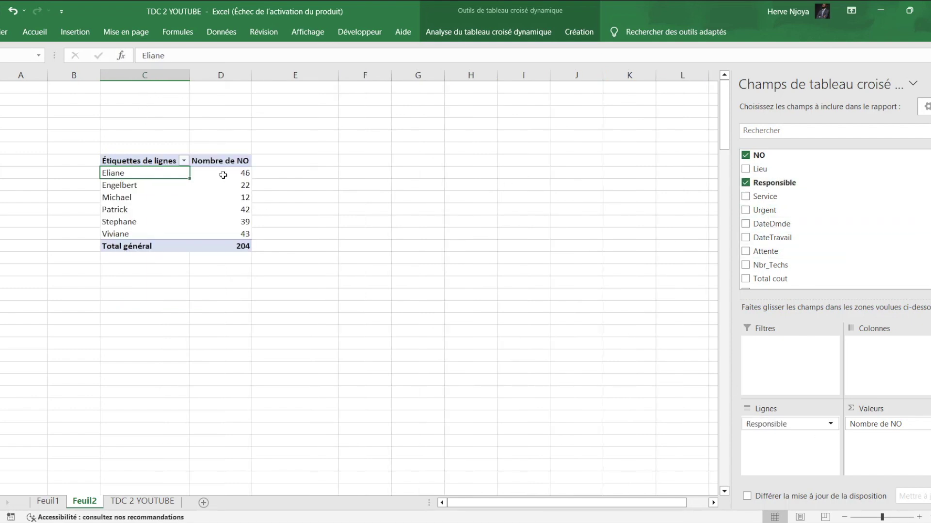
Step: Replace the count of NO with the sum of Total cout, totalling 149559,0177
left_click_drag(770, 421, 868, 322)
left_click_drag(869, 322, 880, 238)
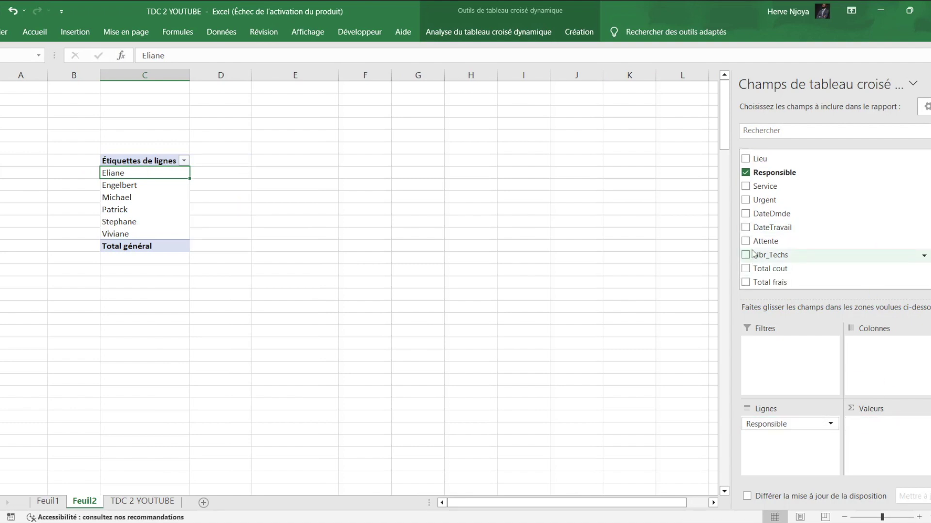
scroll(816, 235, "down", 3)
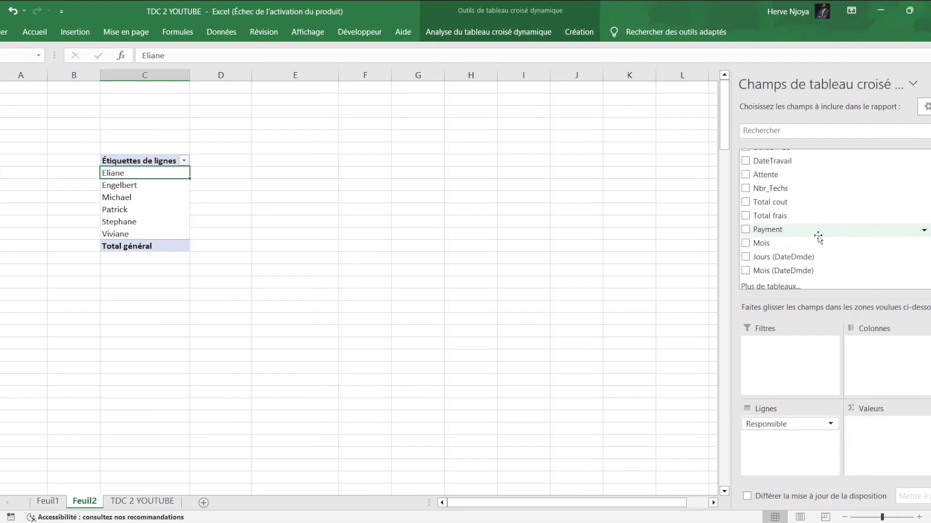
left_click(746, 202)
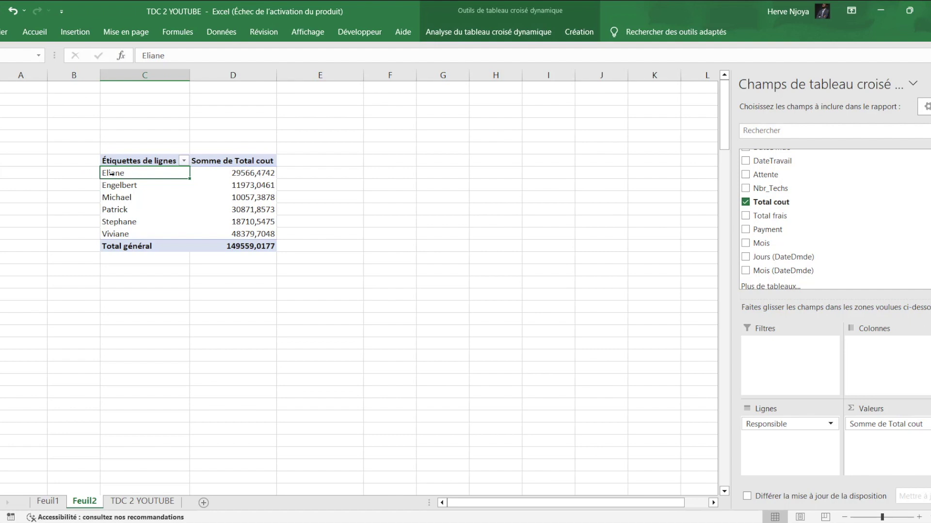
Step: Select the first, third and fifth responsible names together
key("shift+Right")
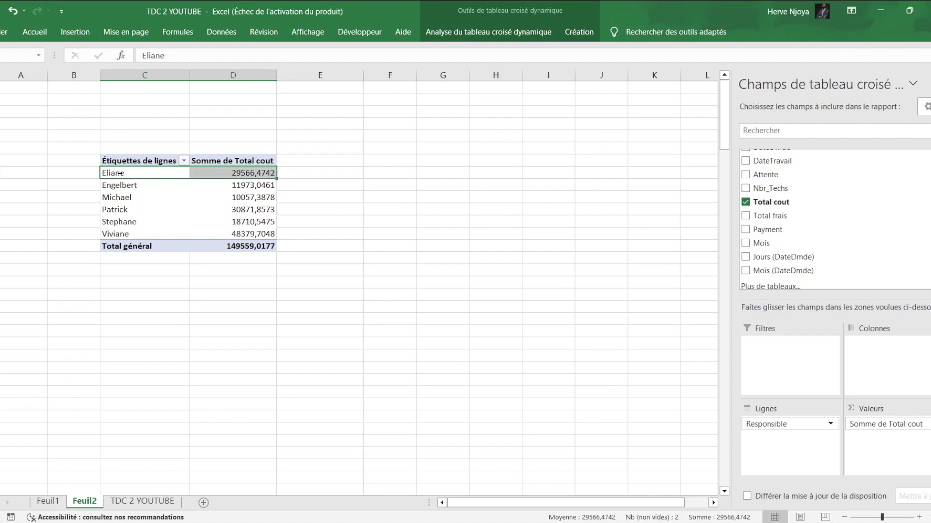
left_click_drag(141, 216, 138, 210)
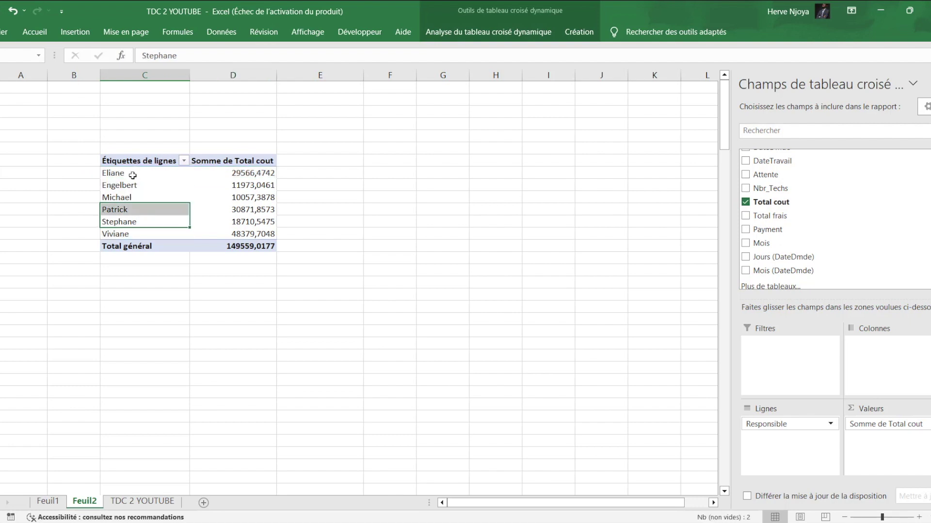
left_click(132, 174)
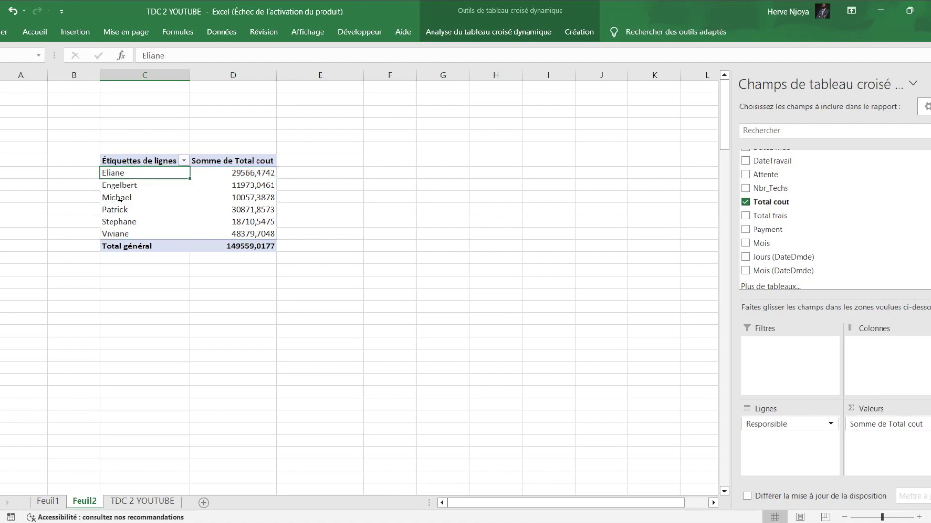
left_click(126, 198, "ctrl")
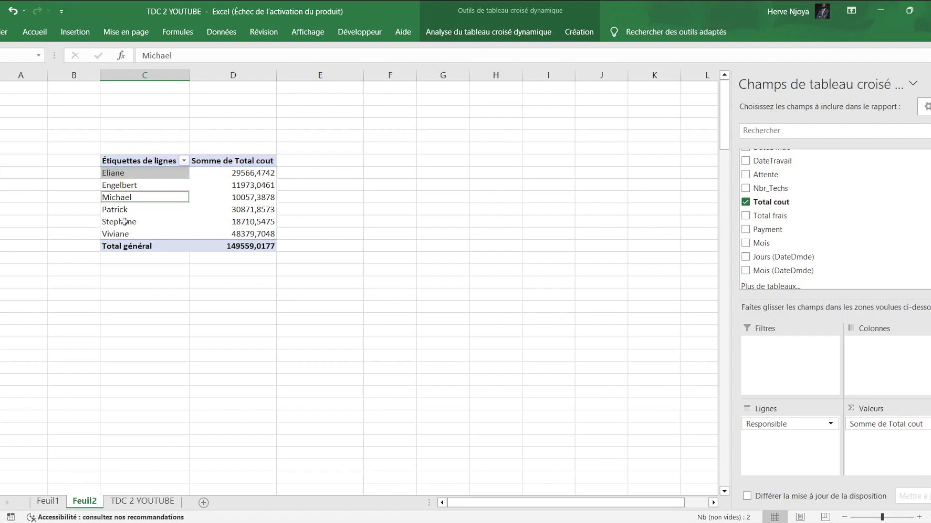
left_click(124, 222, "ctrl")
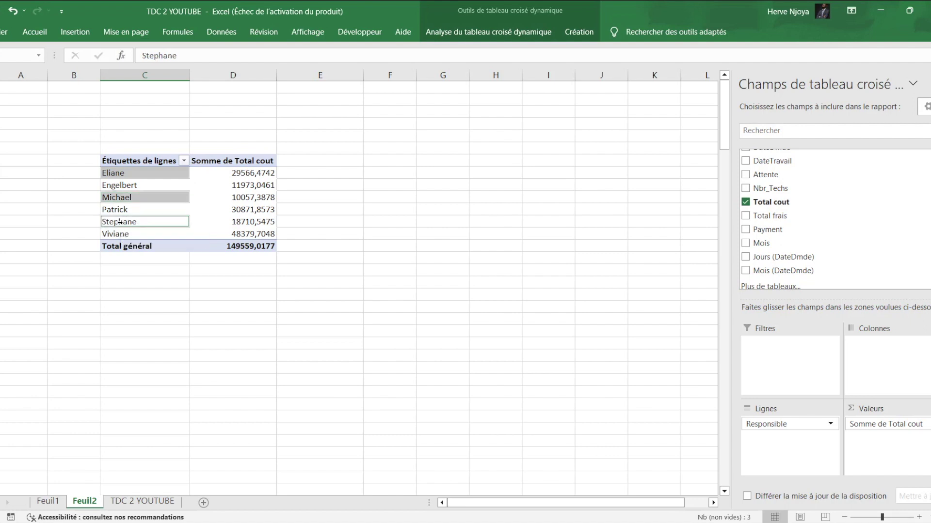
Step: Group the three selected responsibles into Groupe1
right_click(120, 222)
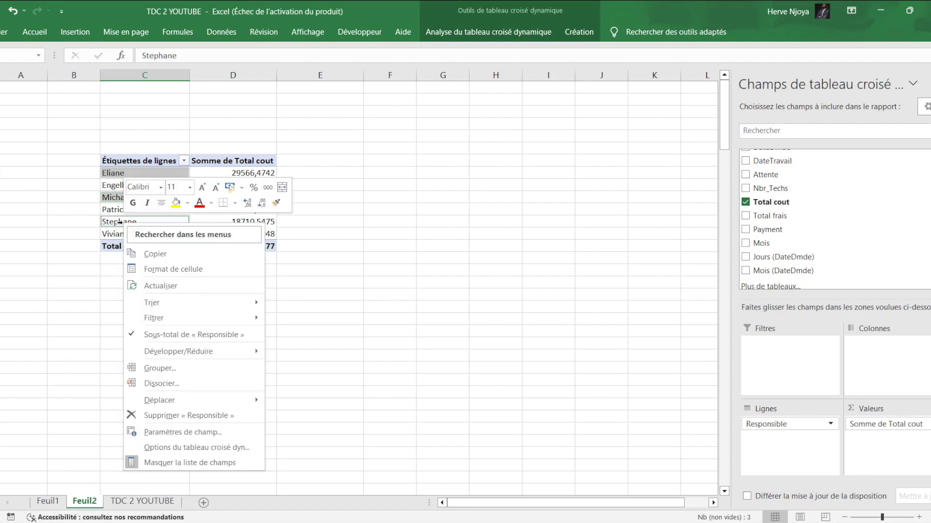
left_click(170, 371)
left_click_drag(131, 184, 133, 207)
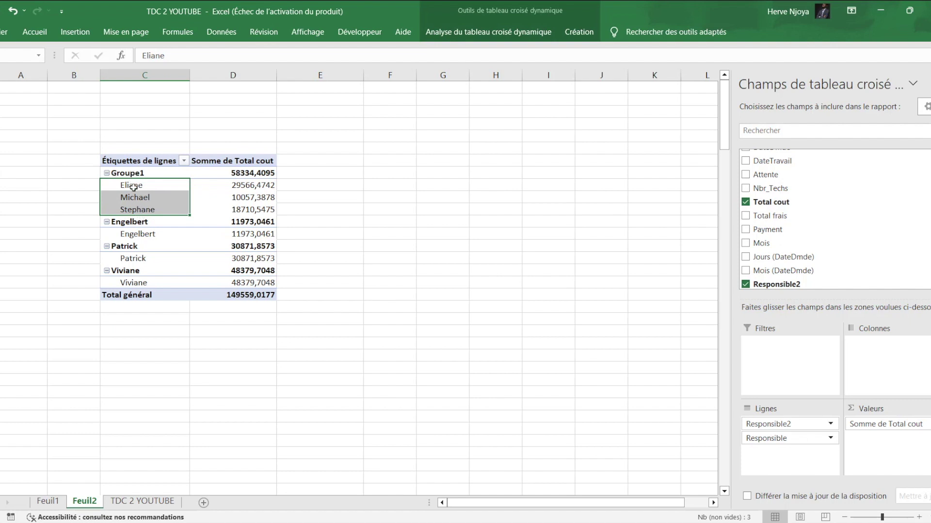
Step: Group the remaining three responsibles into Groupe2 and check subtotals 58334,4095 and 91224,6082
left_click(138, 234)
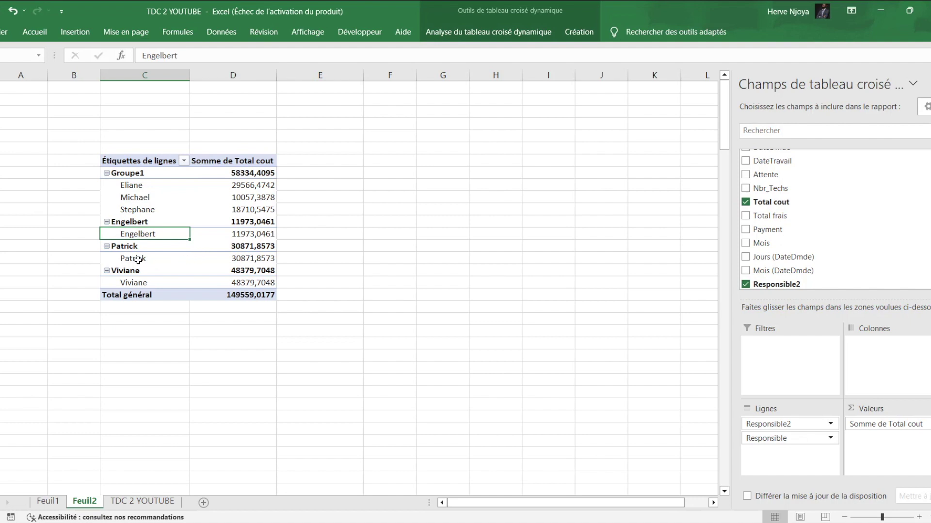
left_click(138, 259, "ctrl")
left_click(132, 283, "ctrl")
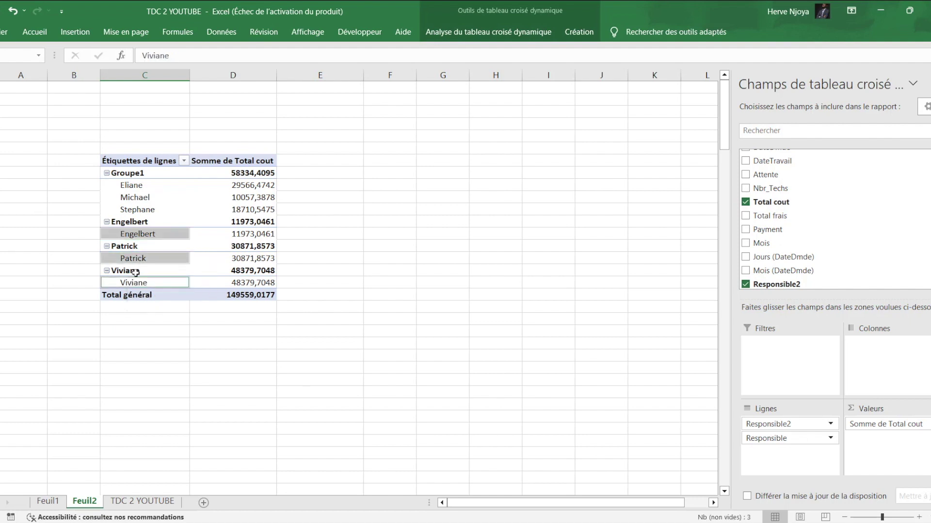
right_click(136, 251)
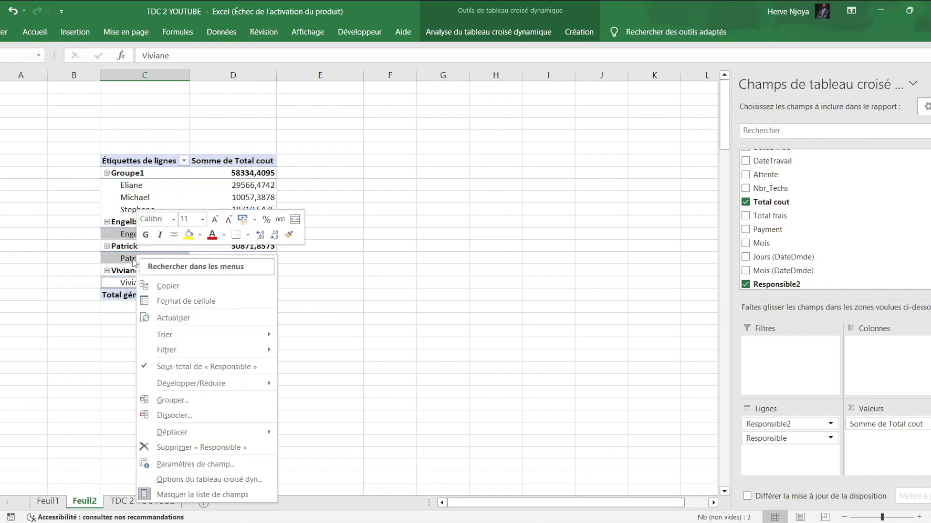
left_click(180, 403)
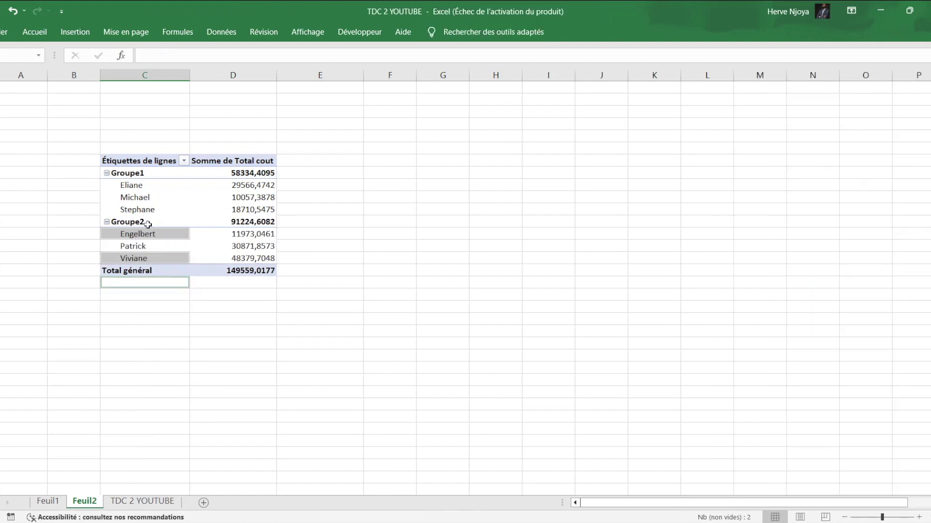
left_click(145, 224)
left_click_drag(143, 236, 143, 260)
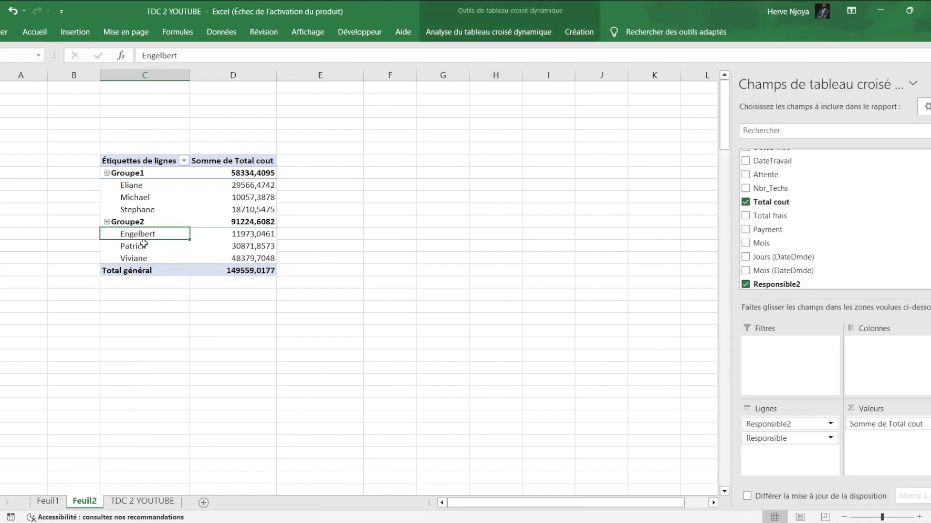
left_click(153, 174)
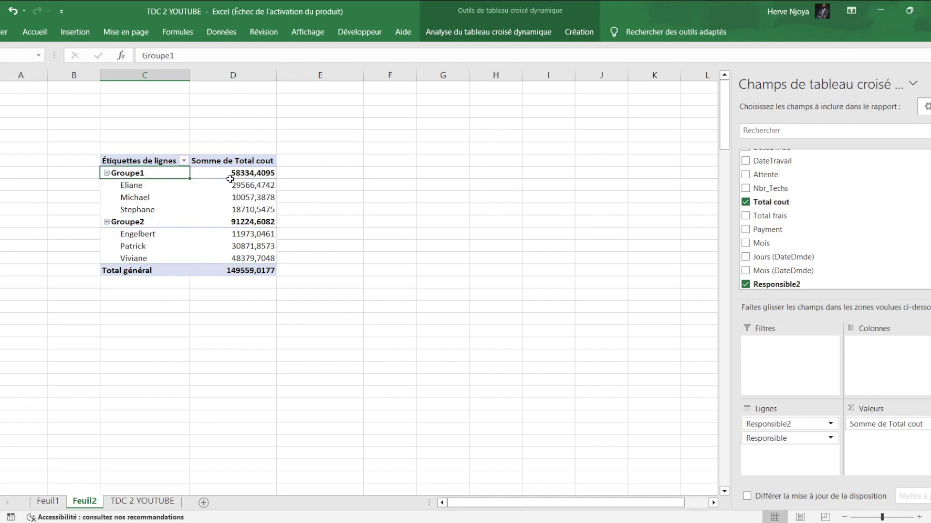
left_click(238, 174)
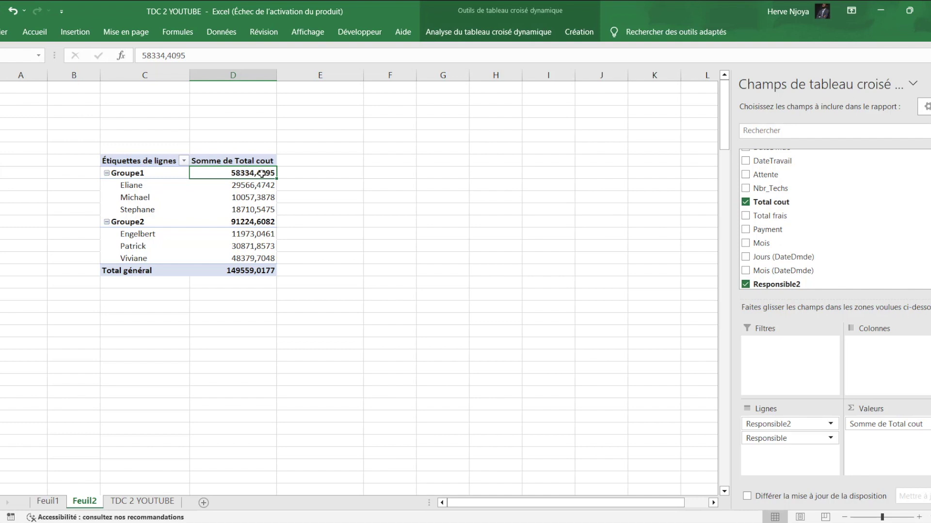
left_click(240, 224)
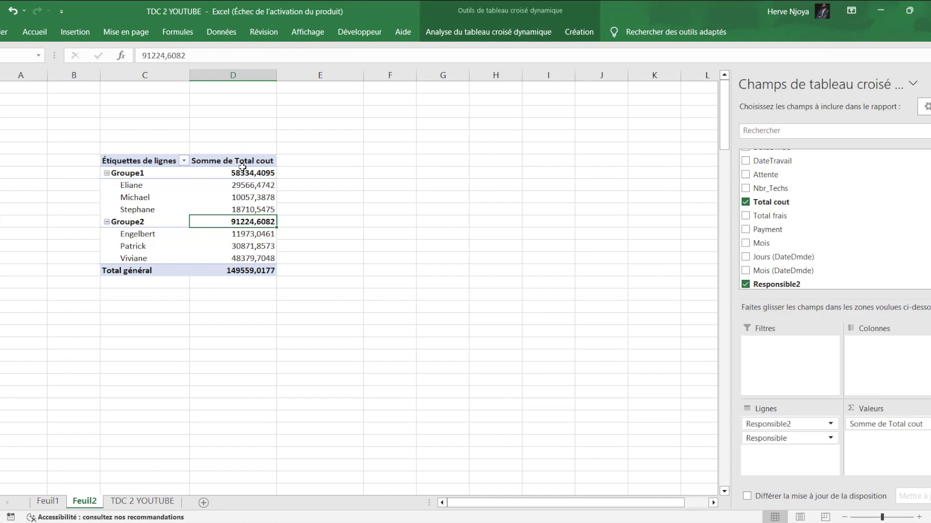
Step: Sort the groups by cost from largest to smallest, putting Groupe2 first
right_click(253, 224)
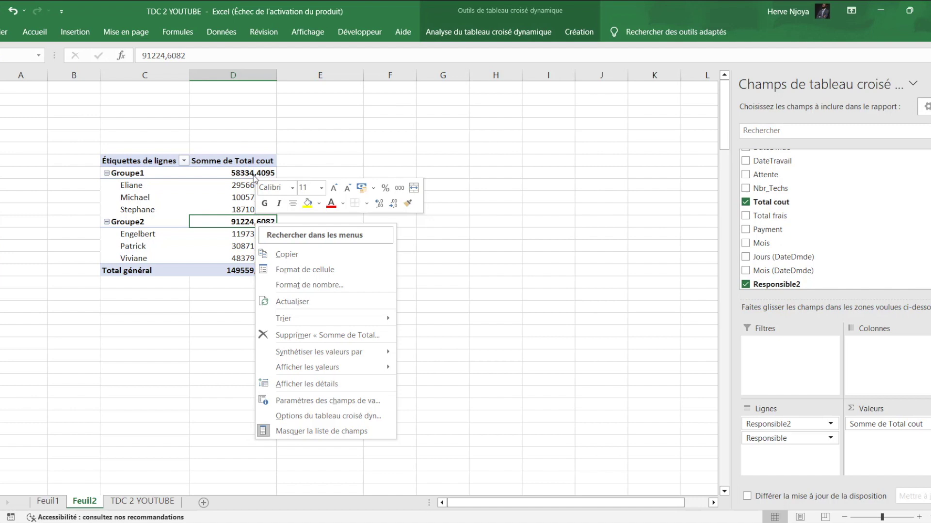
mouse_move(284, 318)
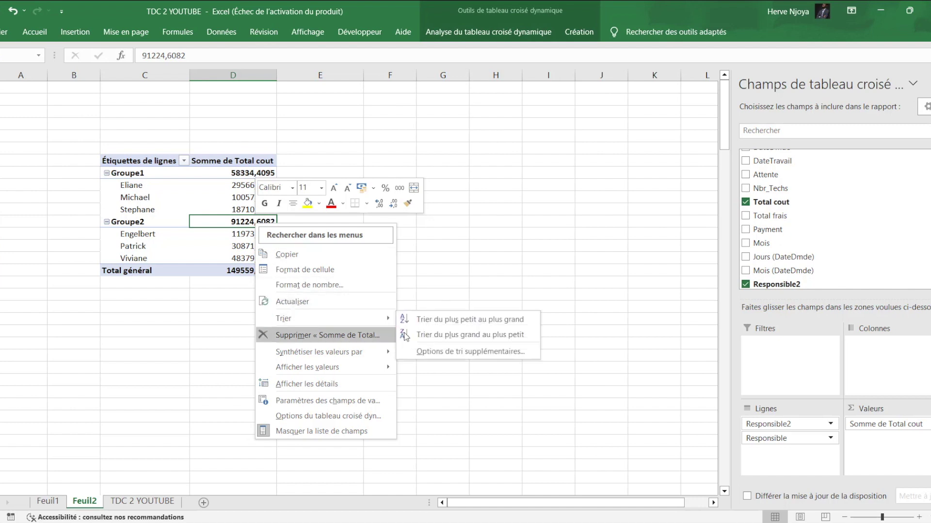
left_click(440, 335)
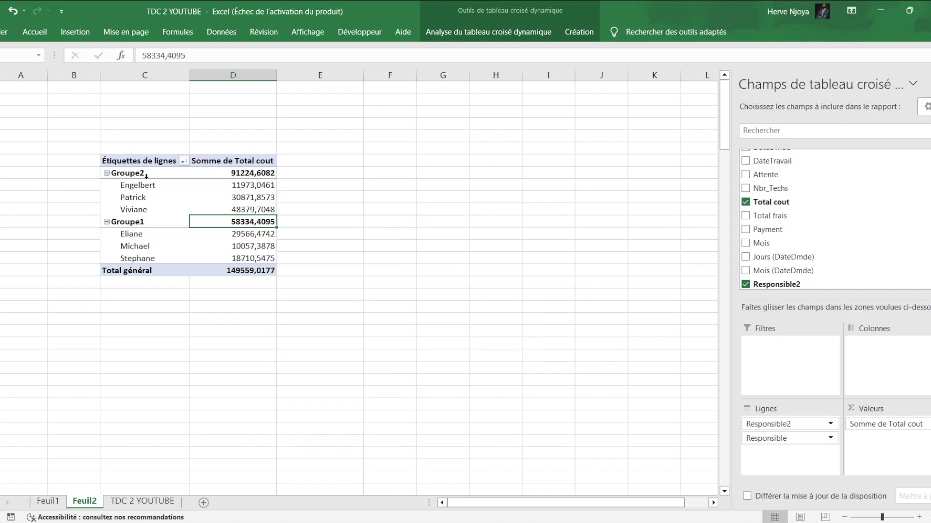
left_click(327, 163)
Step: Review the names, costs and subtotals within Groupe2 and Groupe1
left_click_drag(138, 187, 158, 208)
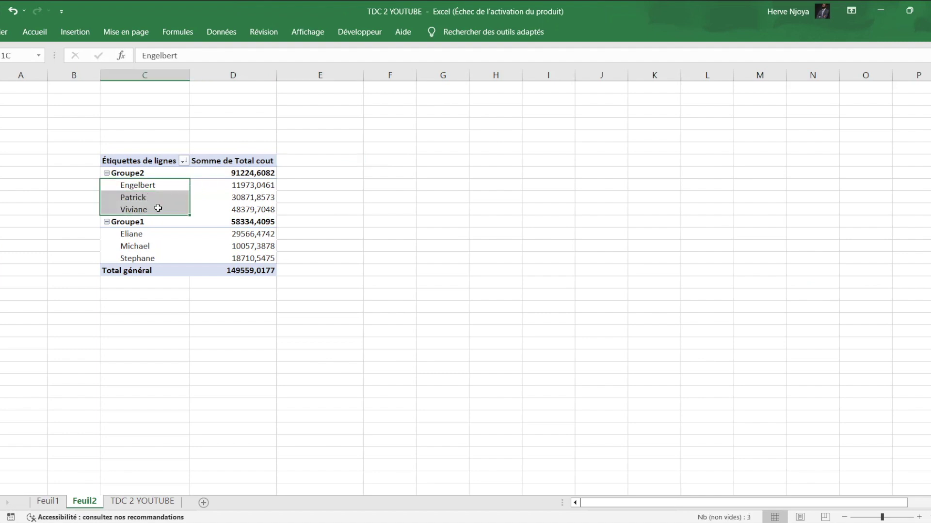
left_click_drag(145, 235, 191, 252)
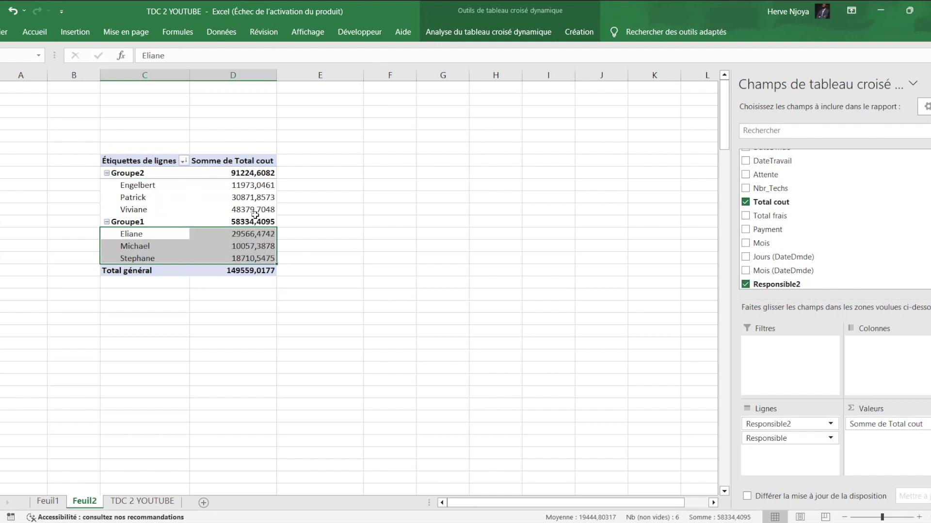
mouse_move(253, 196)
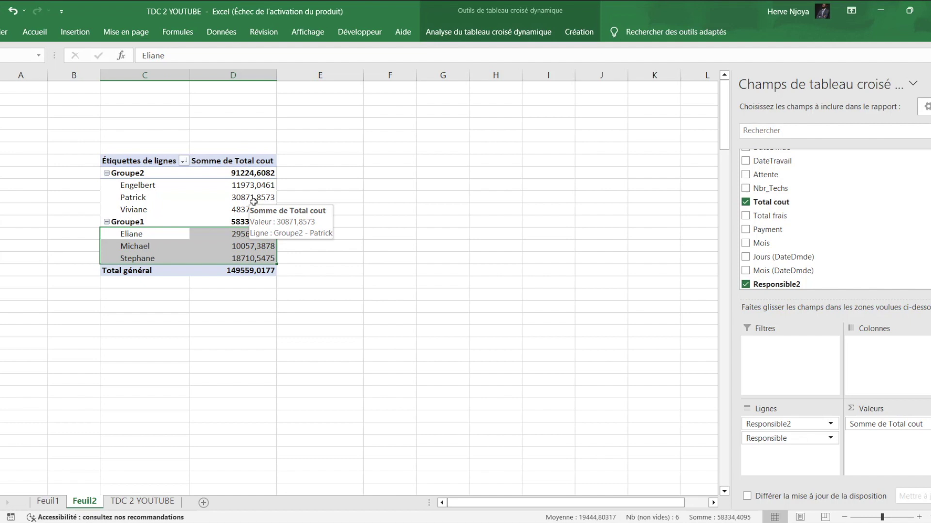
left_click(280, 185)
left_click(227, 184)
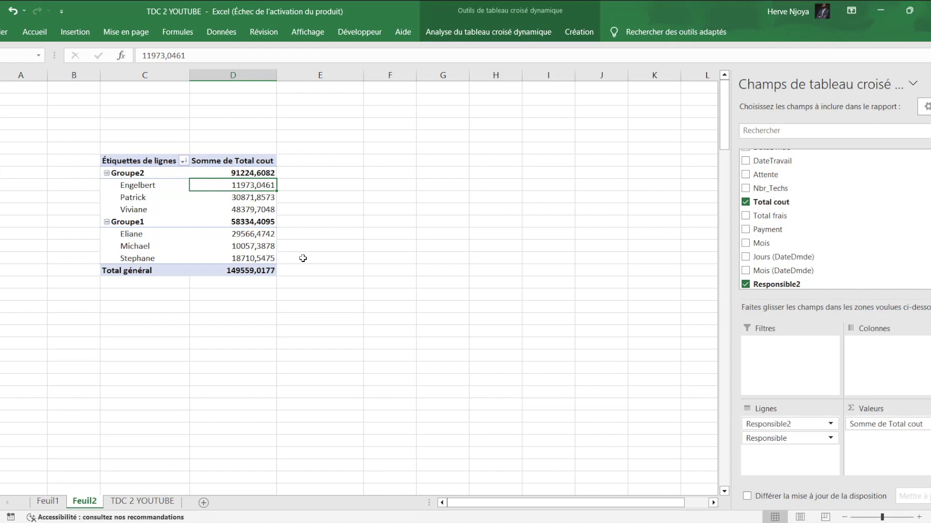
left_click(258, 207)
left_click(254, 171)
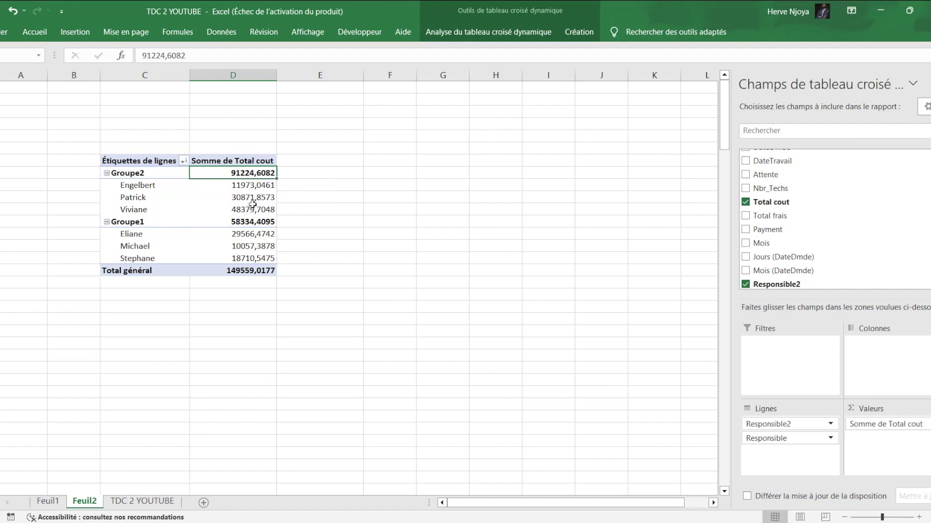
left_click(250, 220)
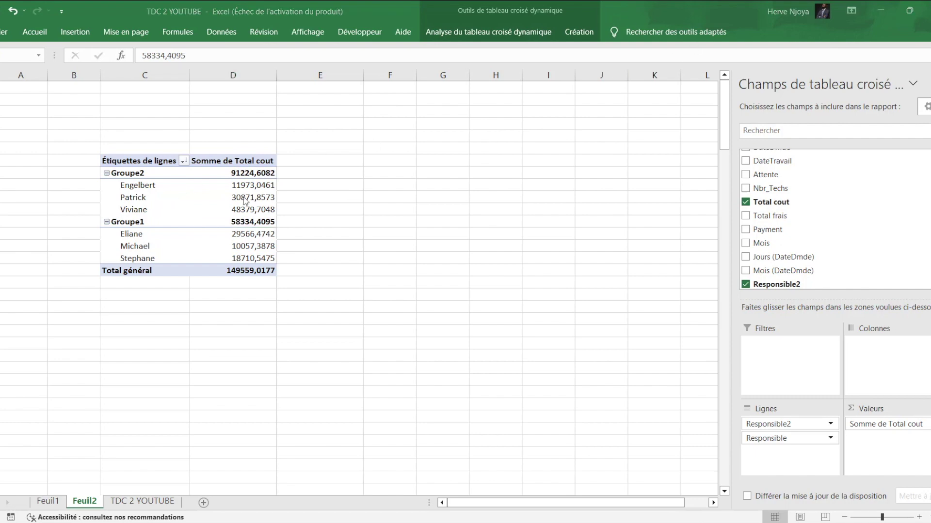
Step: Try hiding the group subtotals and turning the grand totals off
left_click(579, 32)
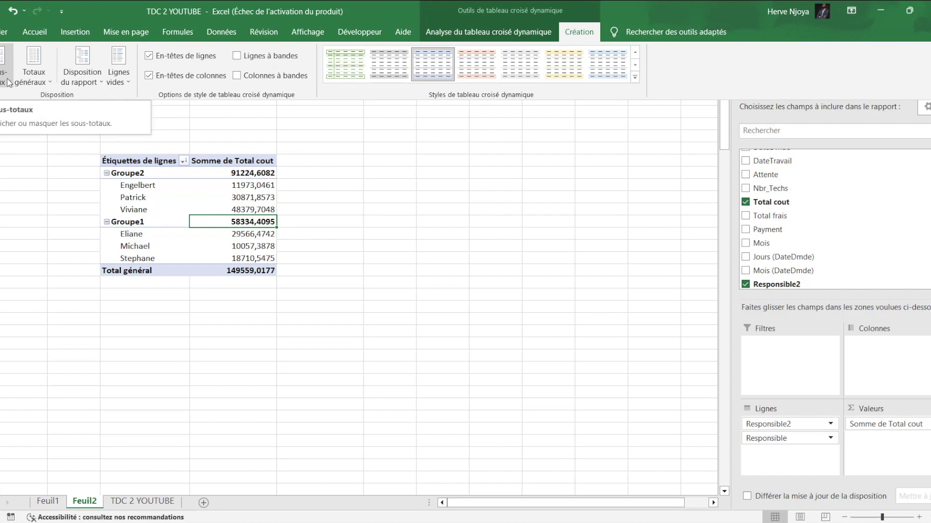
left_click(8, 83)
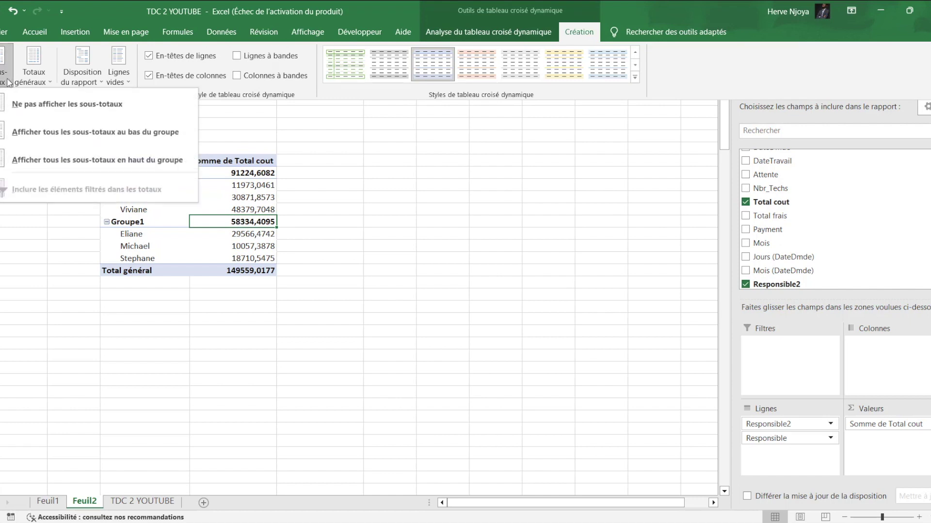
left_click(17, 102)
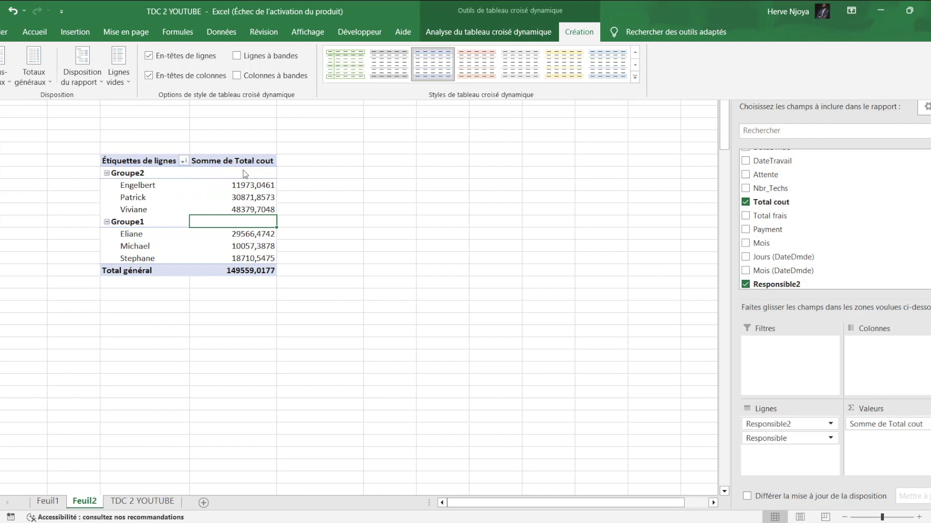
left_click(42, 85)
left_click(55, 106)
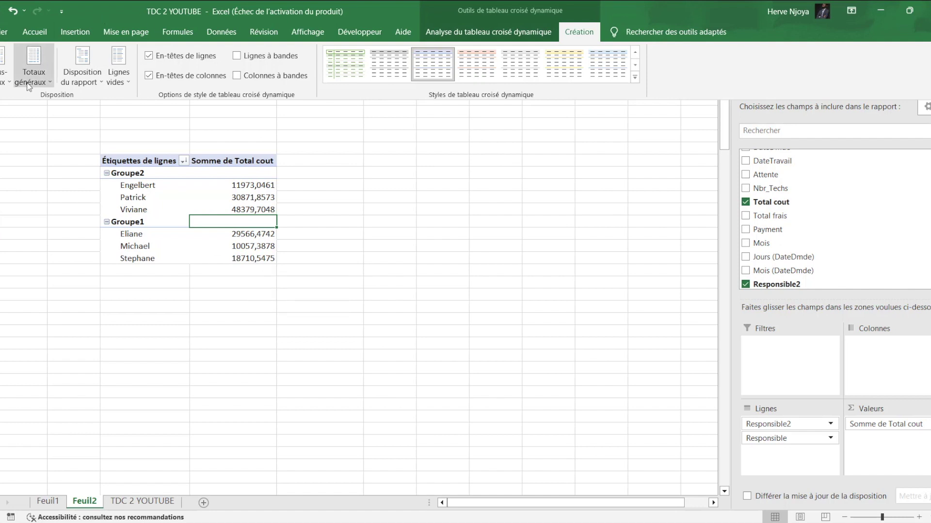
Step: Turn grand totals on for rows and columns and show all group subtotals
left_click(42, 80)
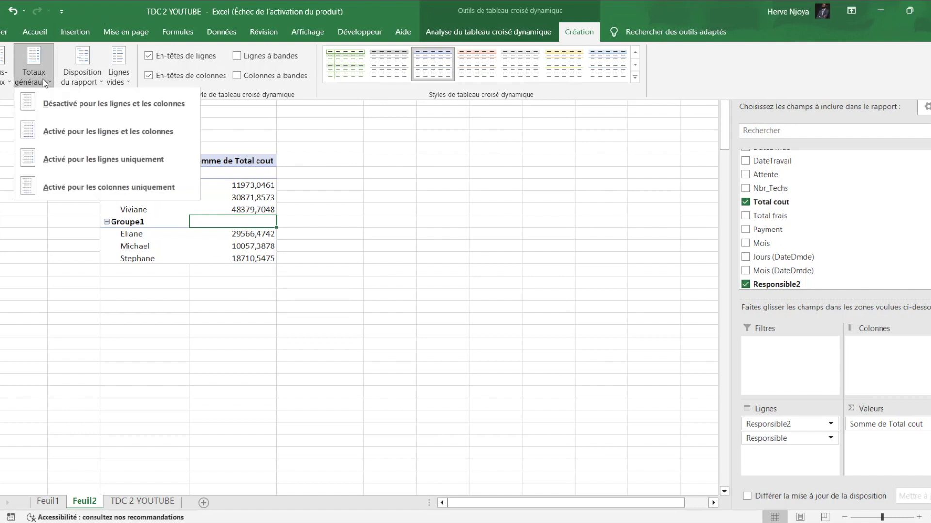
left_click(69, 140)
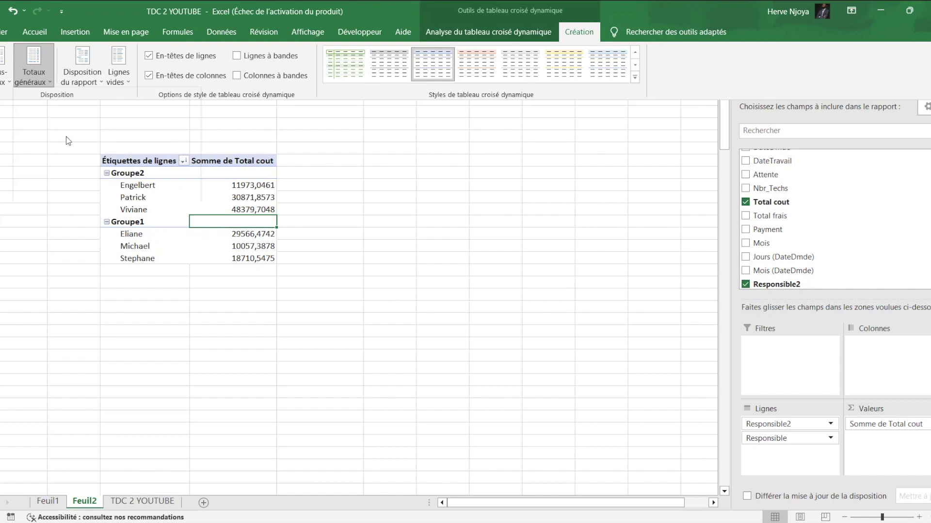
left_click(34, 70)
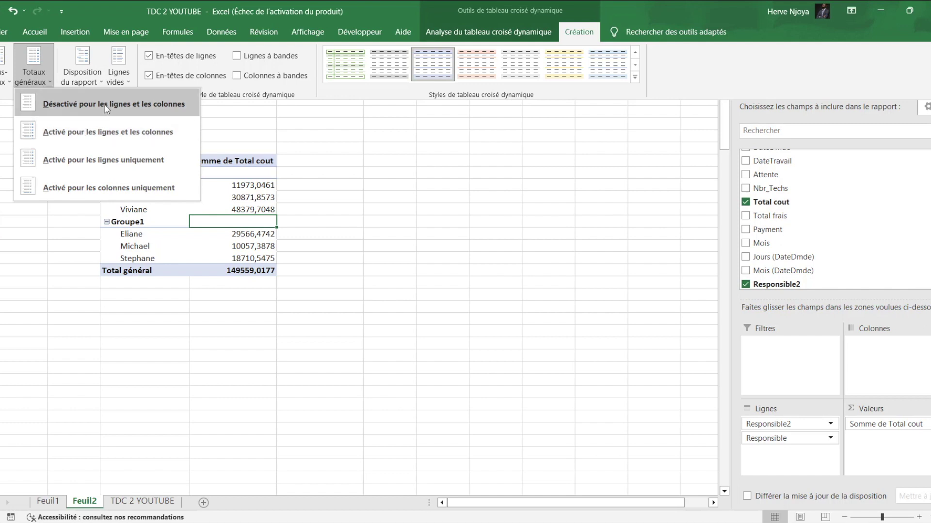
left_click(106, 141)
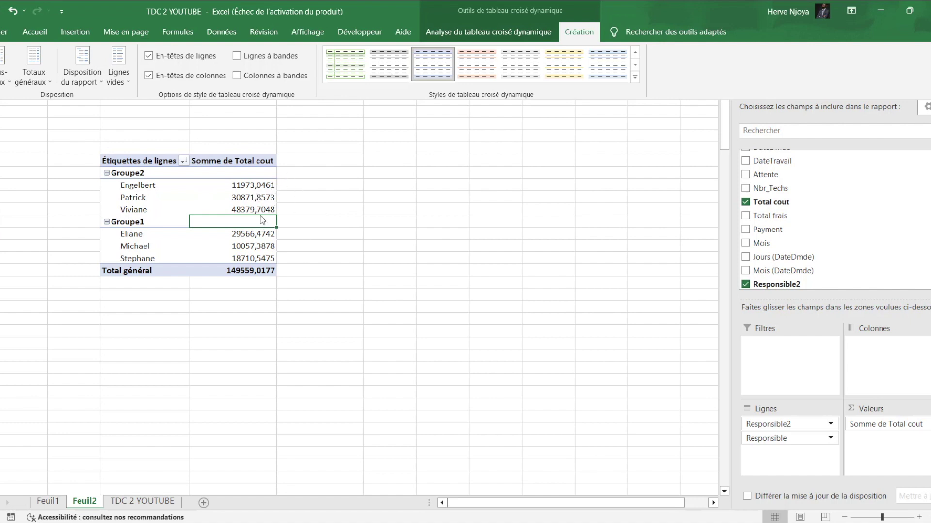
left_click(6, 73)
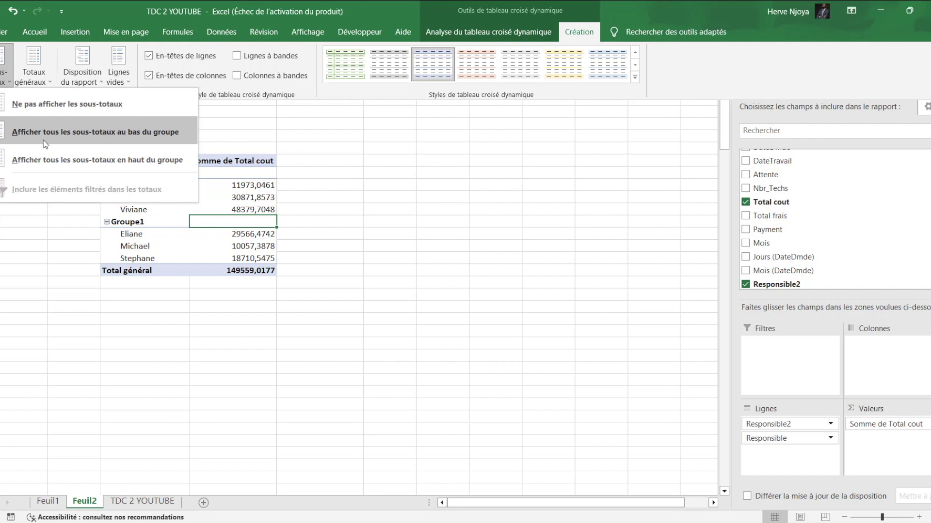
left_click(46, 160)
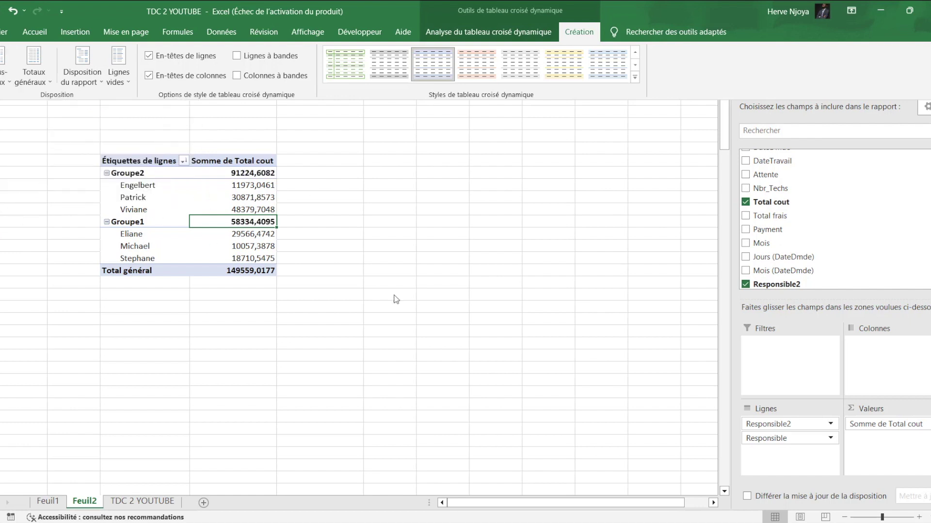
Step: Remove Total cout and Responsible2, and spread the Lieu regions across the columns
left_click(745, 203)
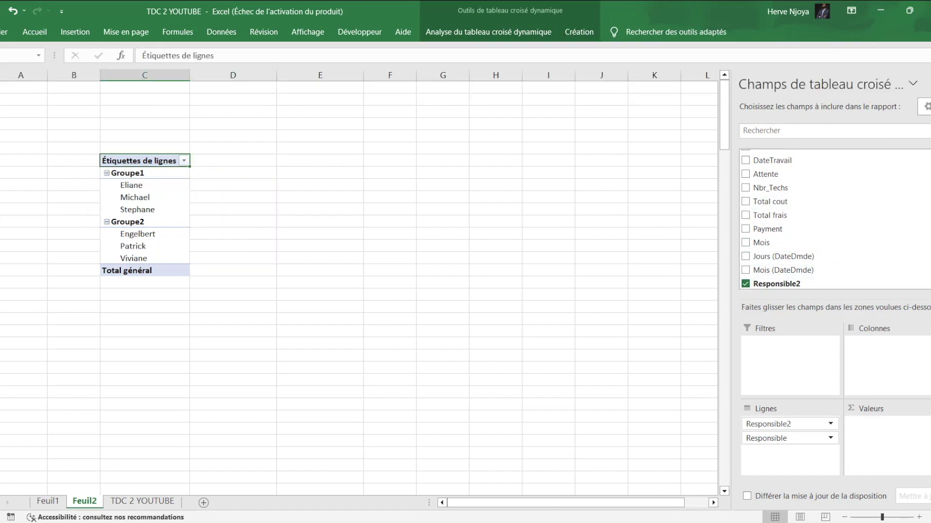
left_click(745, 266)
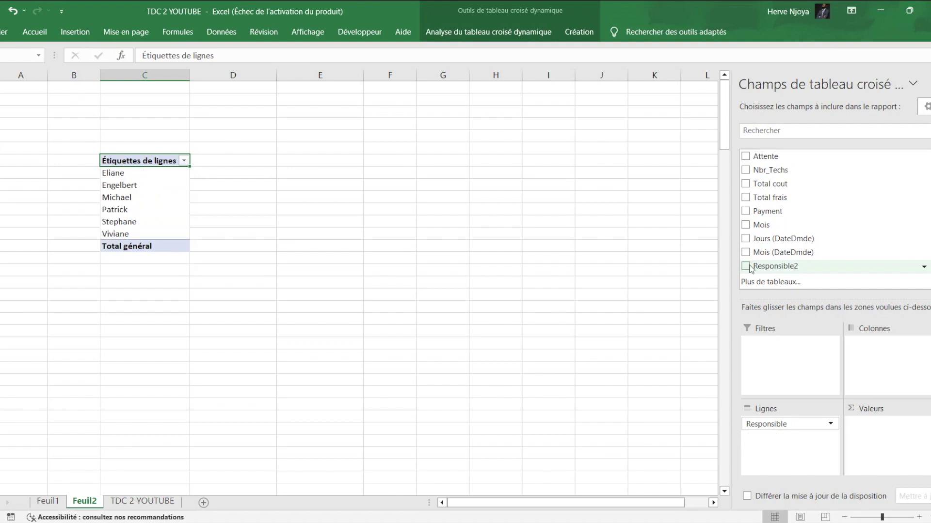
scroll(834, 218, "up", 3)
scroll(834, 218, "up", 3)
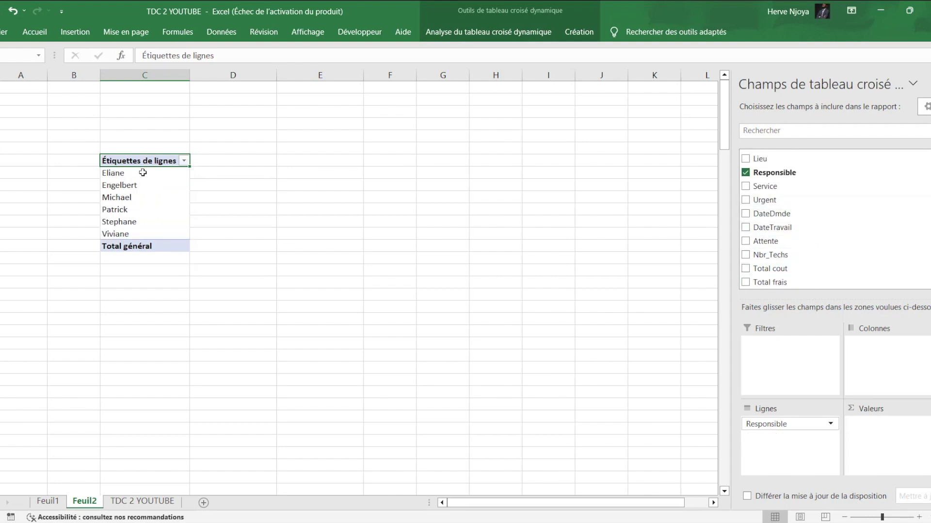
mouse_move(760, 159)
left_mouse_down()
mouse_move(875, 363)
mouse_move(873, 349)
left_mouse_up()
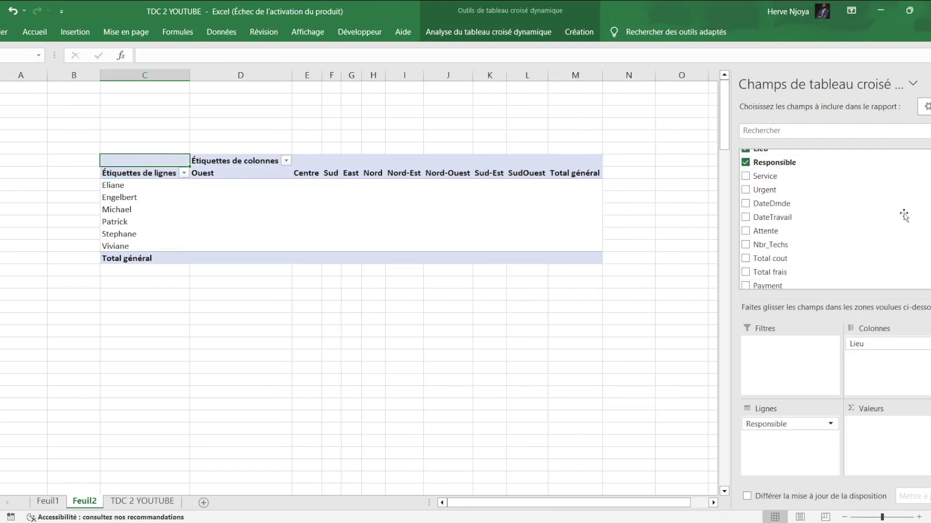
scroll(904, 213, "down", 1)
scroll(767, 211, "down", 1)
scroll(768, 210, "down", 1)
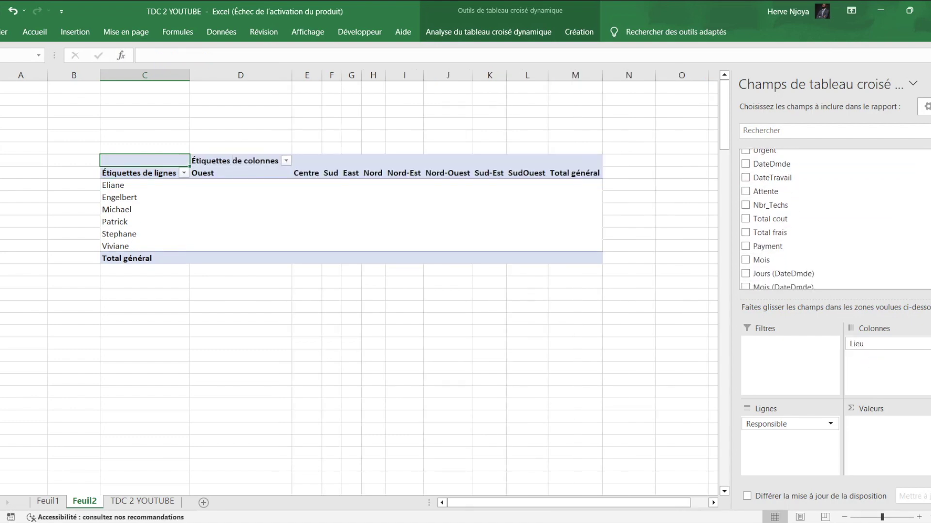
Step: Put Nbr_Techs in the rows and sum Total frais as the values
left_click(746, 205)
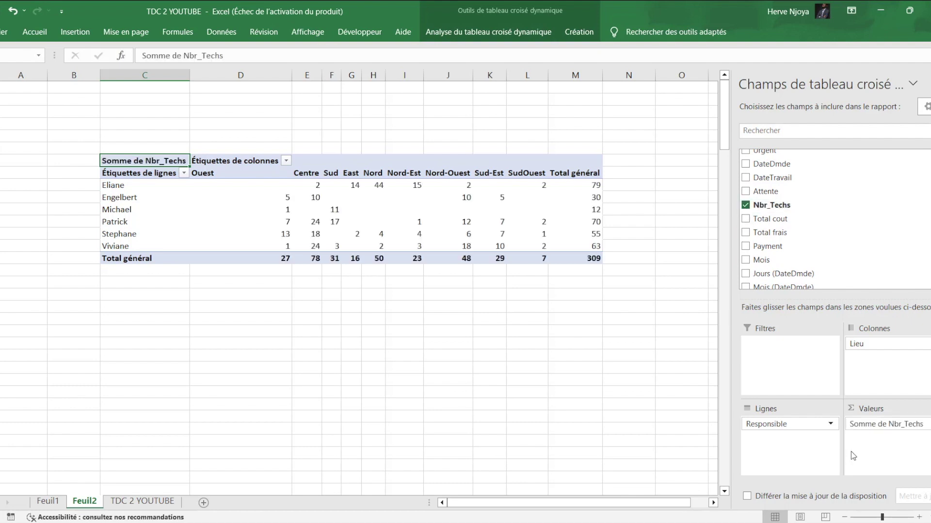
mouse_move(868, 424)
left_mouse_down()
mouse_move(868, 361)
mouse_move(795, 469)
left_mouse_up()
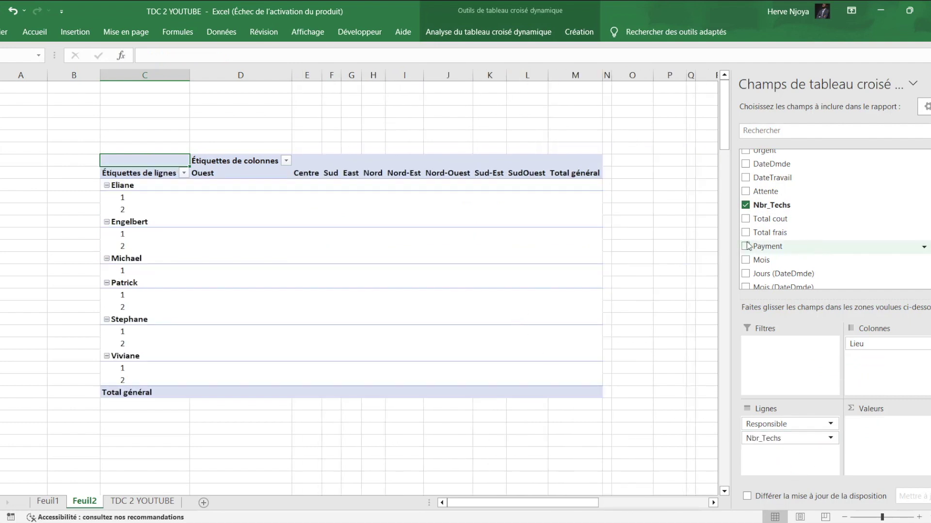
scroll(827, 243, "down", 2)
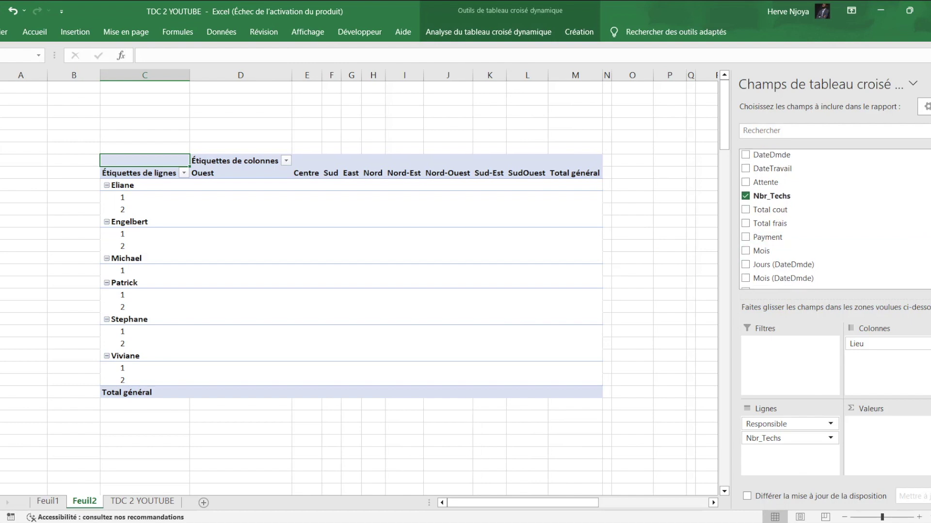
left_click(745, 209)
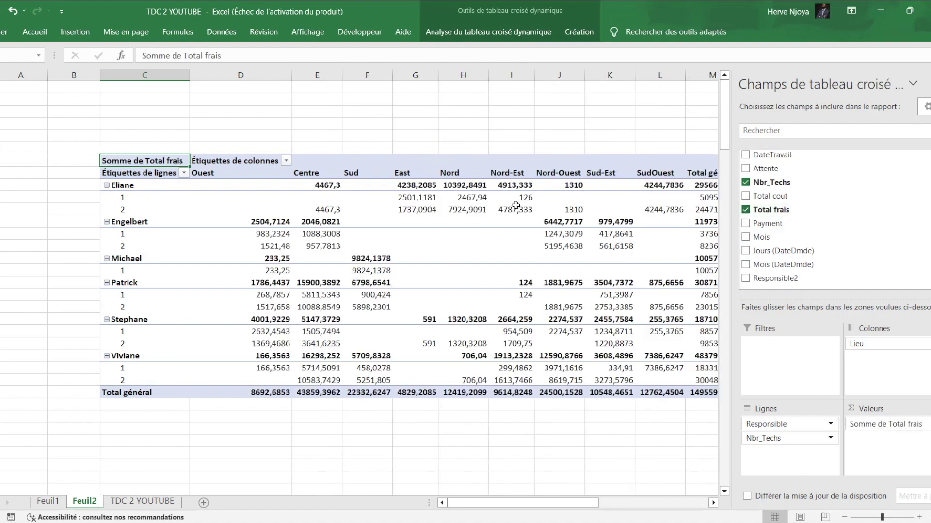
Step: Hide the field pane and inspect the full Total frais pivot
left_click(572, 122)
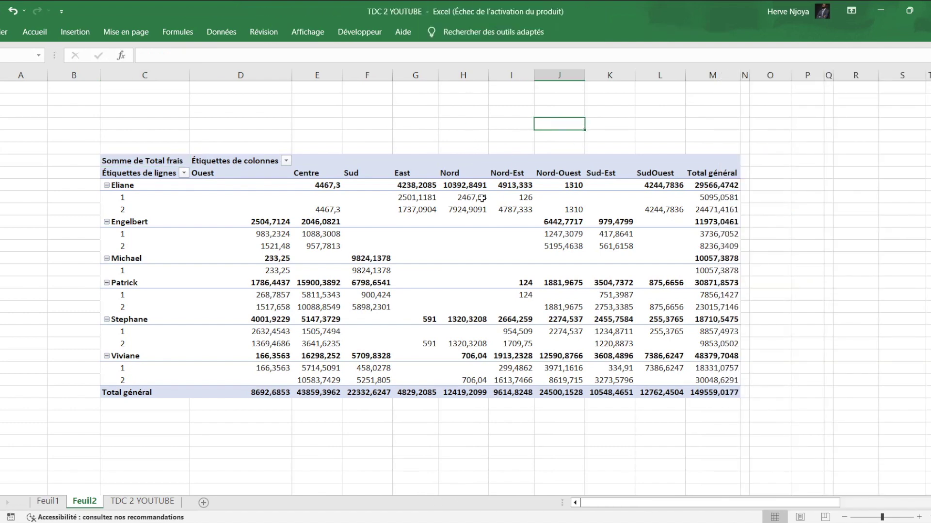
left_click(471, 231)
left_click_drag(581, 505, 595, 505)
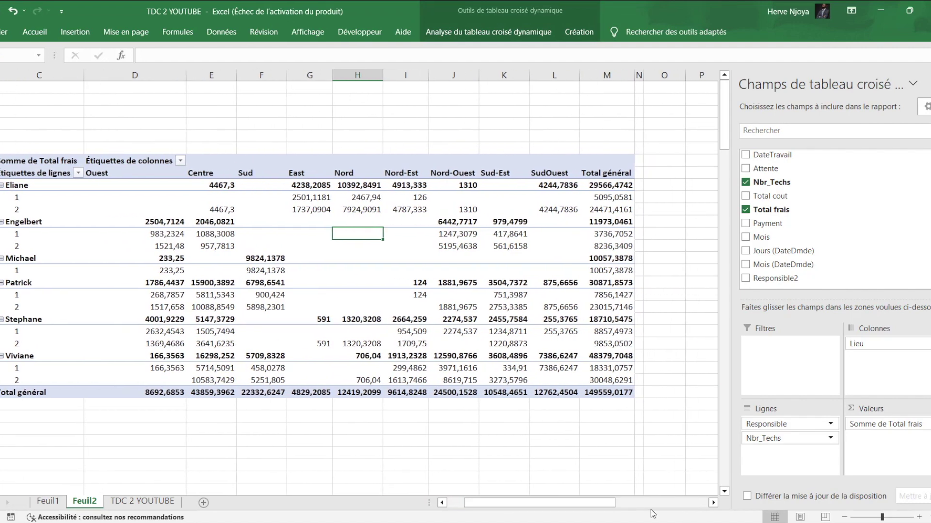
left_click_drag(607, 504, 604, 507)
left_click(361, 209)
Step: Hide all subtotals and turn off grand totals for rows and columns
left_click(580, 32)
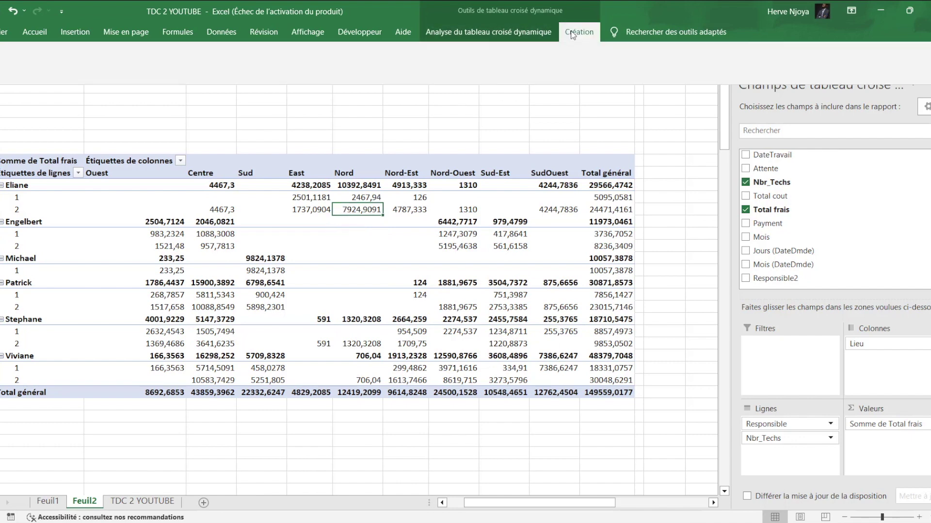
left_click(7, 72)
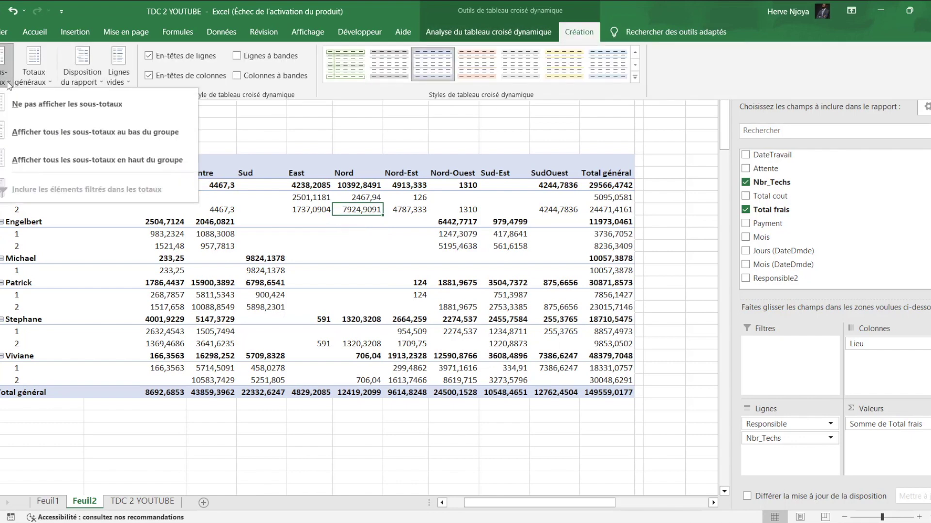
left_click(14, 106)
left_click(34, 78)
left_click(51, 114)
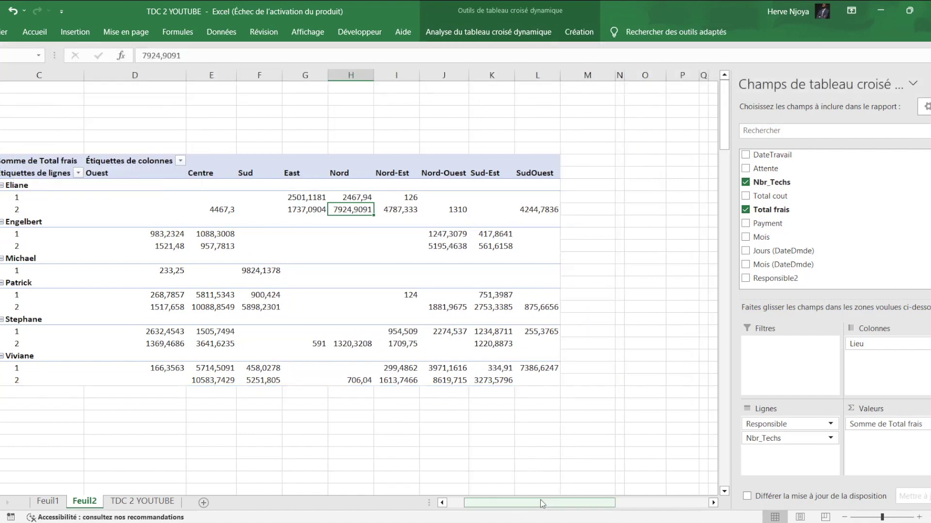
Step: Inspect the per-technician rows and the Ouest through SudOuest region columns
scroll(537, 507, "left", 2)
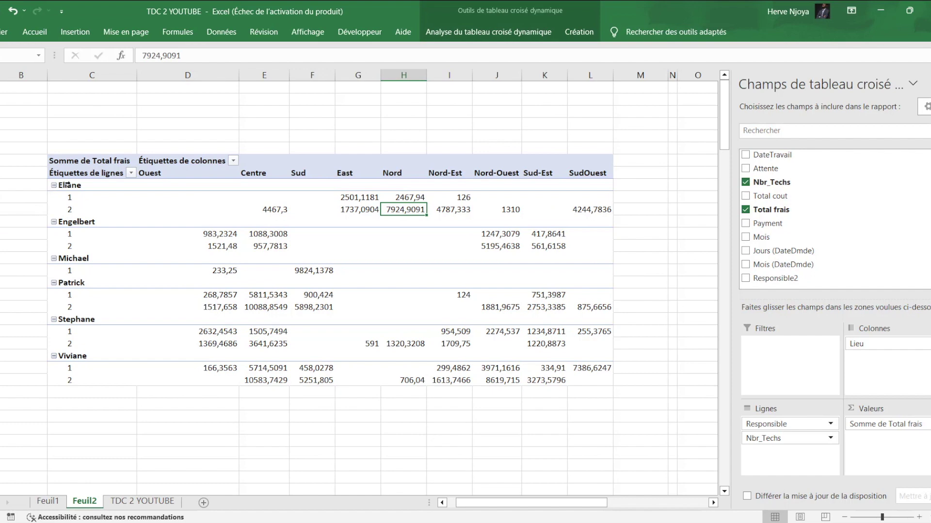
left_click_drag(69, 197, 70, 379)
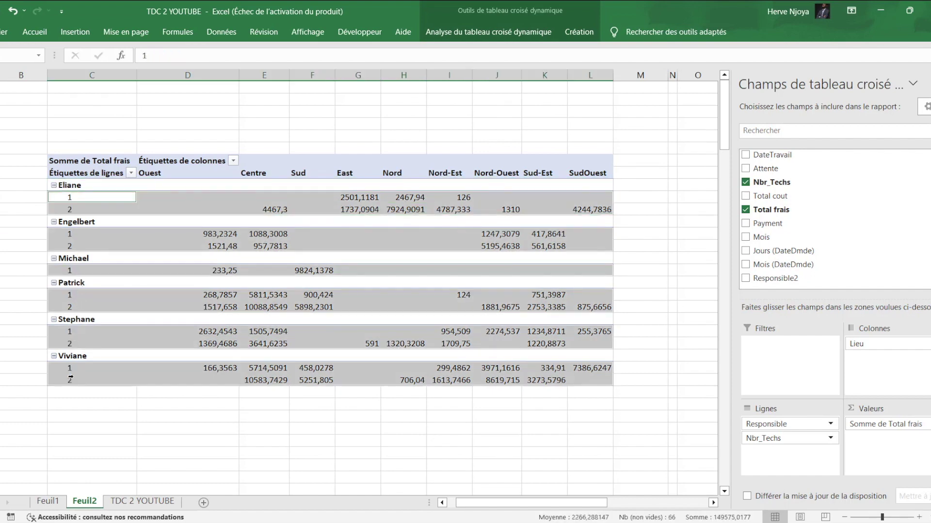
left_click(76, 201)
left_click(77, 211)
left_click_drag(168, 173, 550, 175)
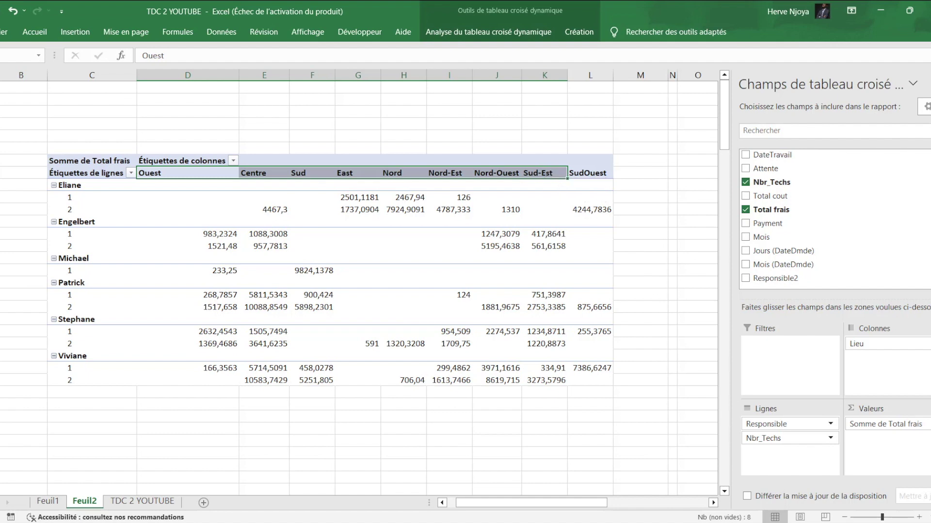
Step: Replace the Lieu columns with Nbr_Techs, giving columns 1 and 2
left_click_drag(892, 343, 877, 275)
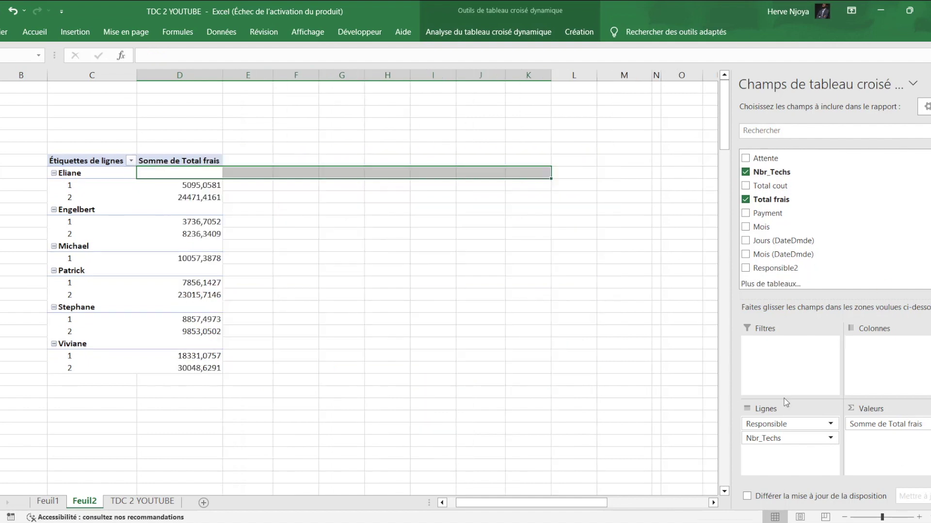
left_click_drag(788, 438, 898, 361)
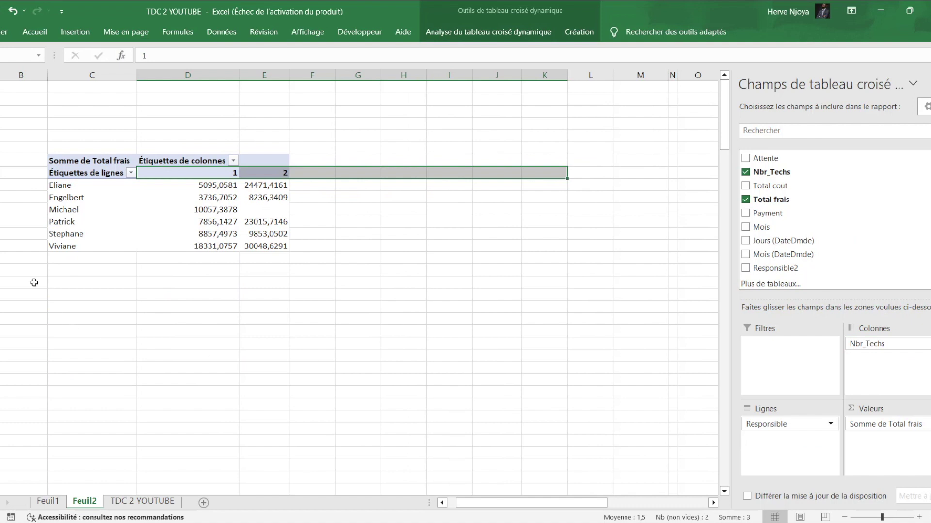
left_click(244, 206)
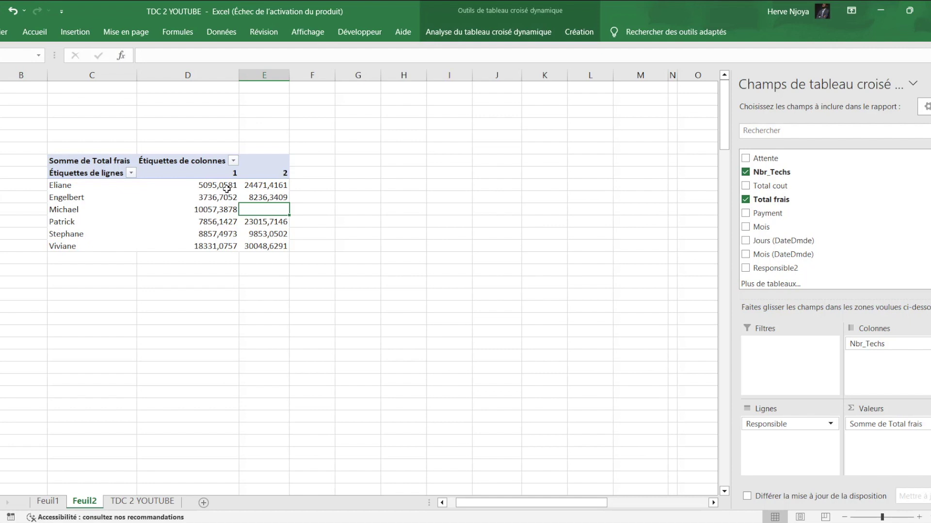
left_click(226, 188)
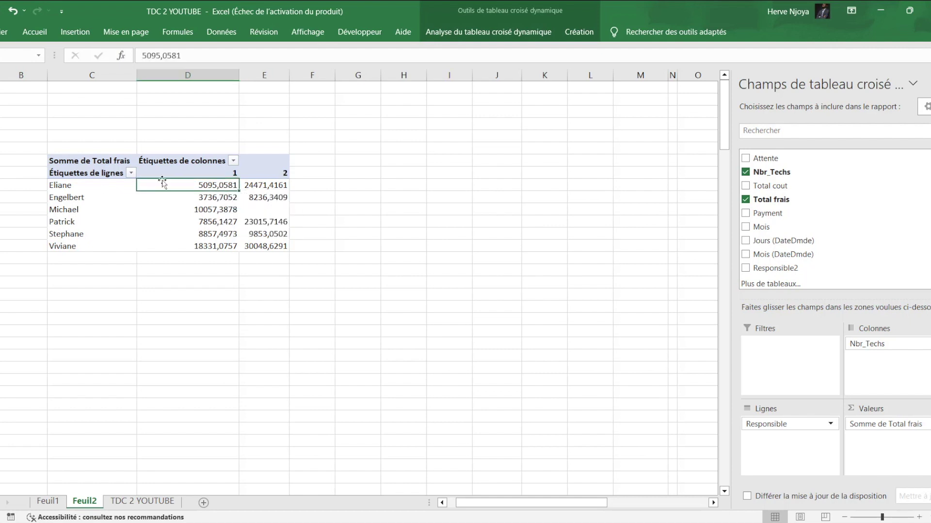
left_click(269, 189)
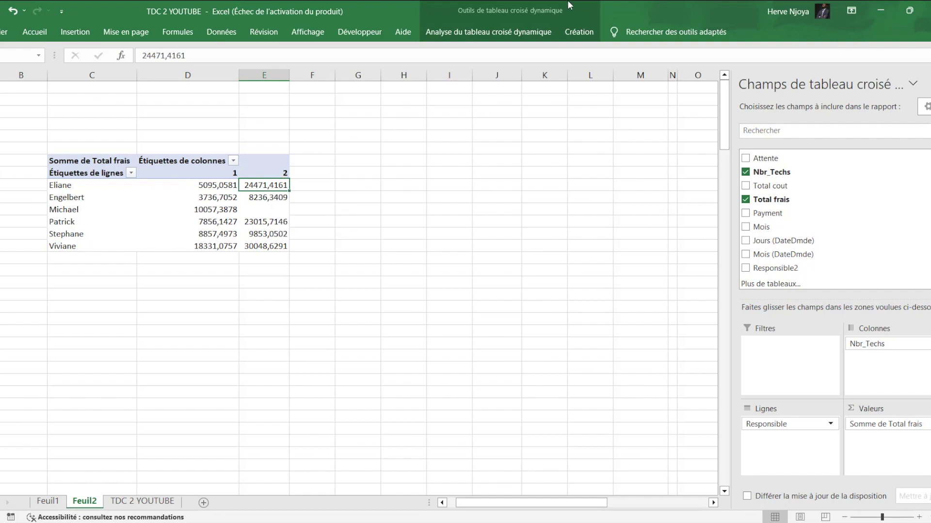
Step: Show subtotals at the bottom of each group
left_click(567, 33)
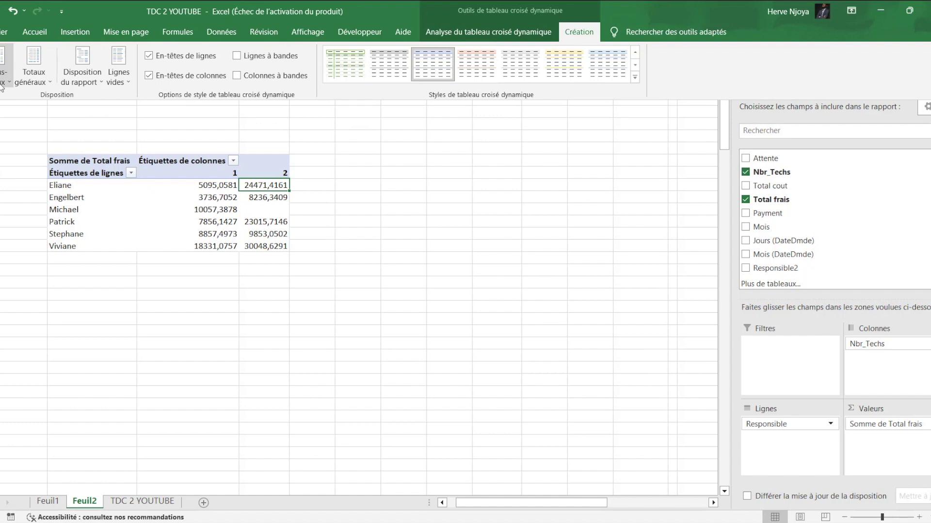
left_click(4, 68)
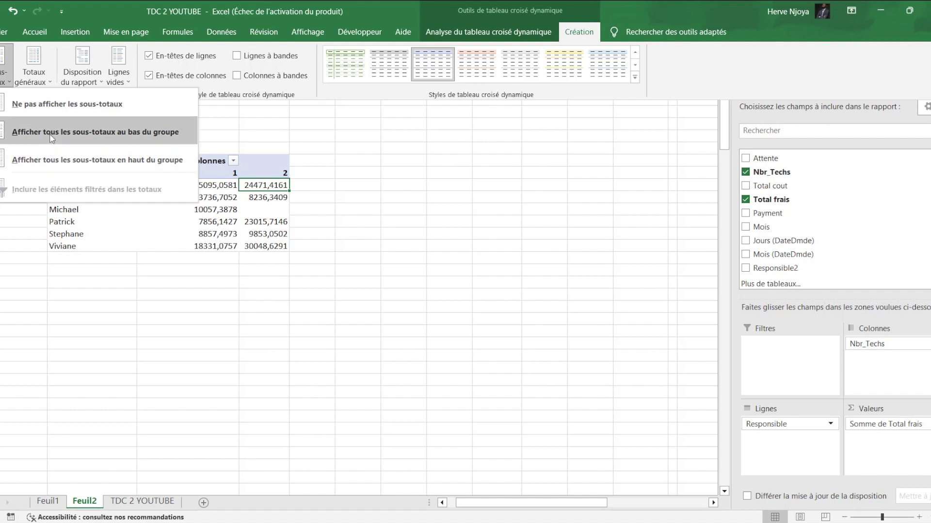
left_click(52, 138)
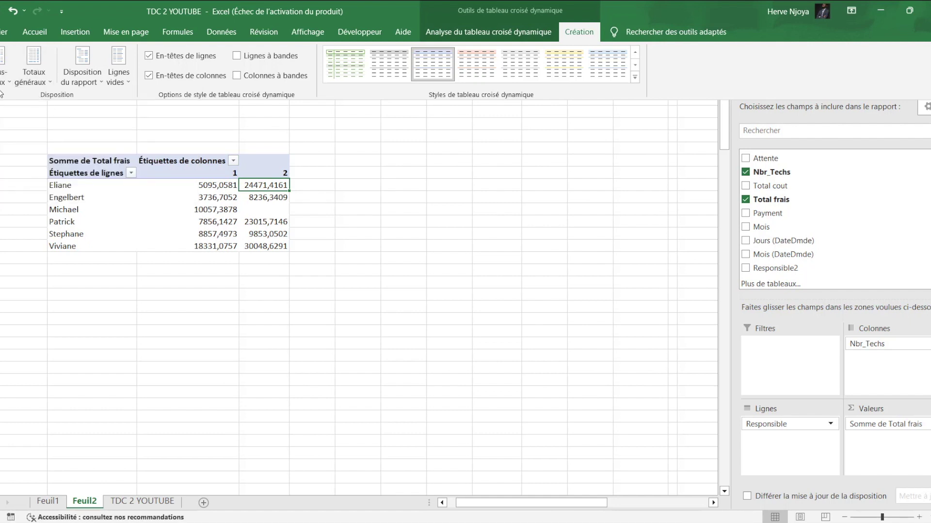
Step: Select Eliane, Michael and Stephane together for grouping
left_click(62, 185)
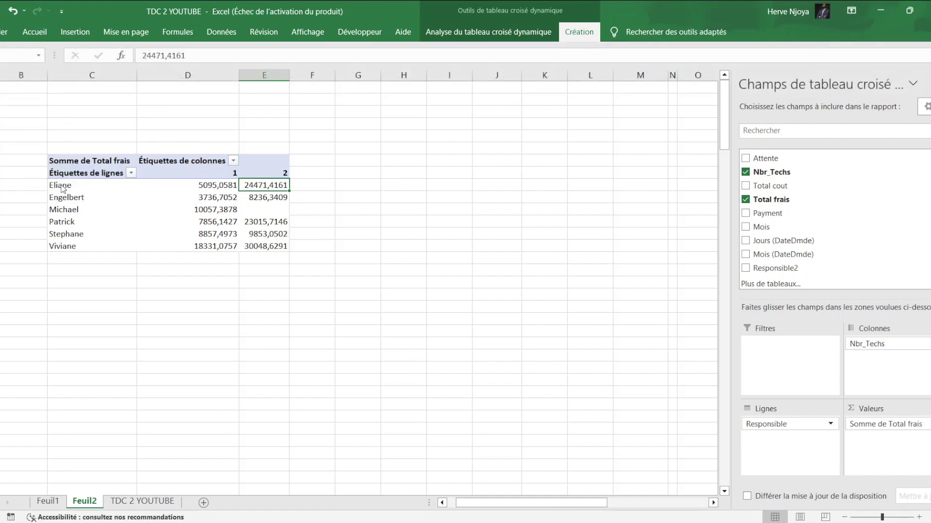
left_click(57, 185)
left_click(77, 187)
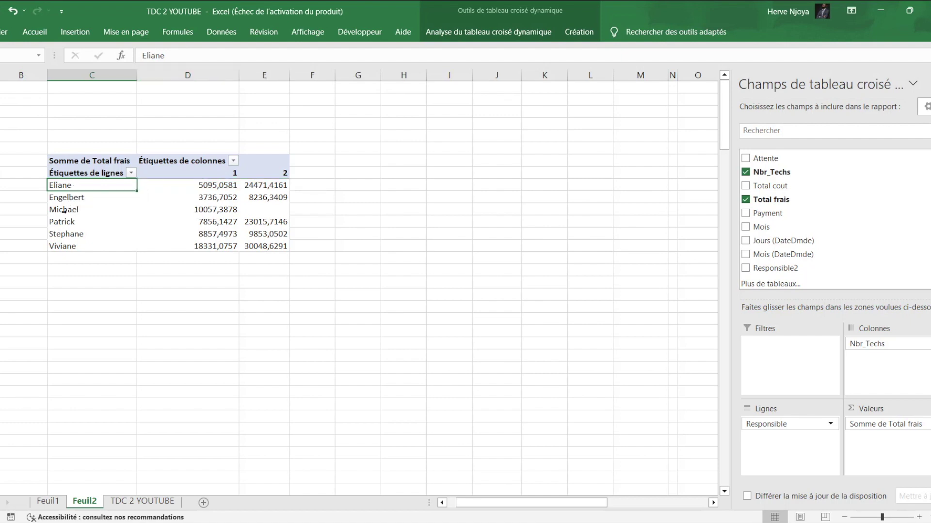
left_click(72, 211, "ctrl")
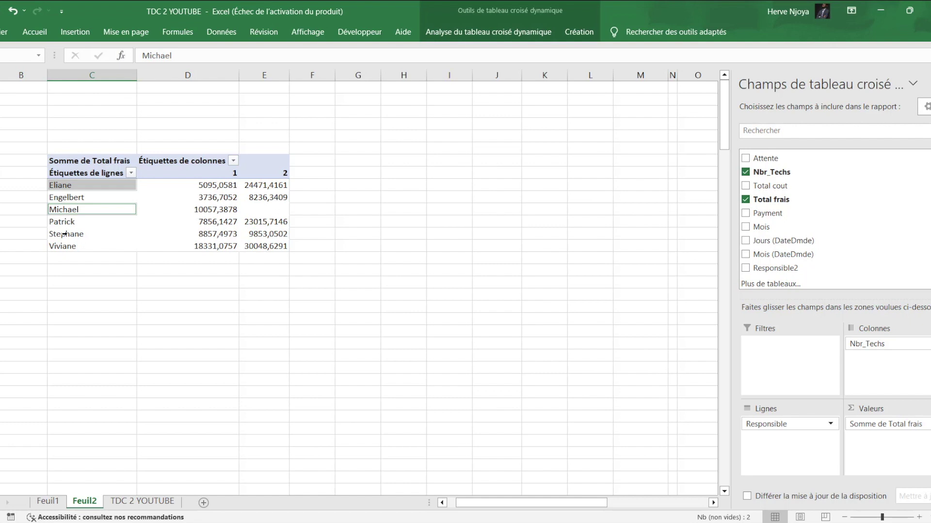
left_click(74, 237, "ctrl")
right_click(74, 189)
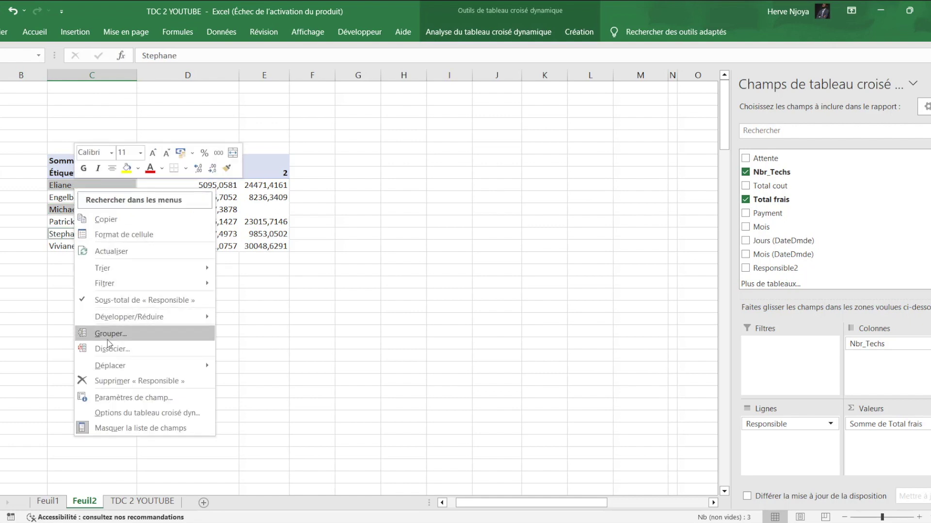
Step: Group Eliane, Michael and Stephane into Groupe1, leaving Engelbert, Patrick and Viviane as Groupe2
left_click(107, 339)
left_click(91, 259)
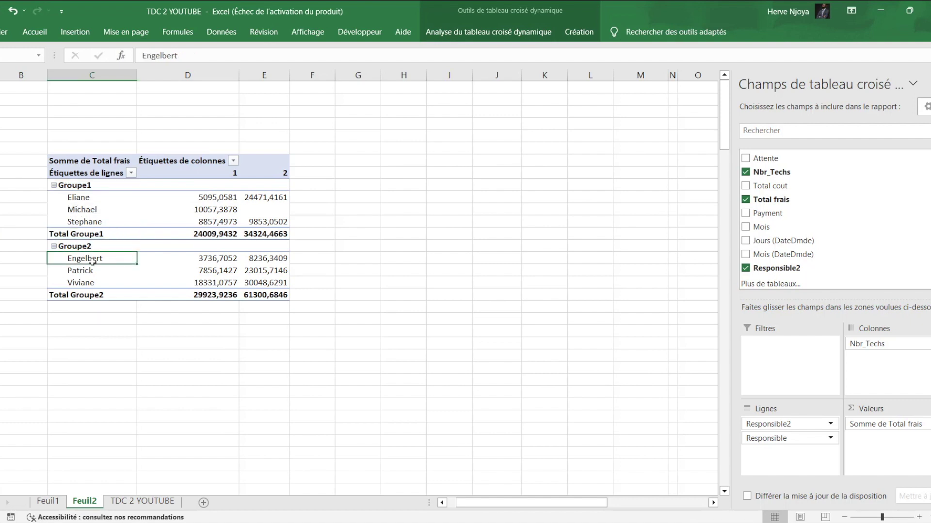
left_click(95, 279)
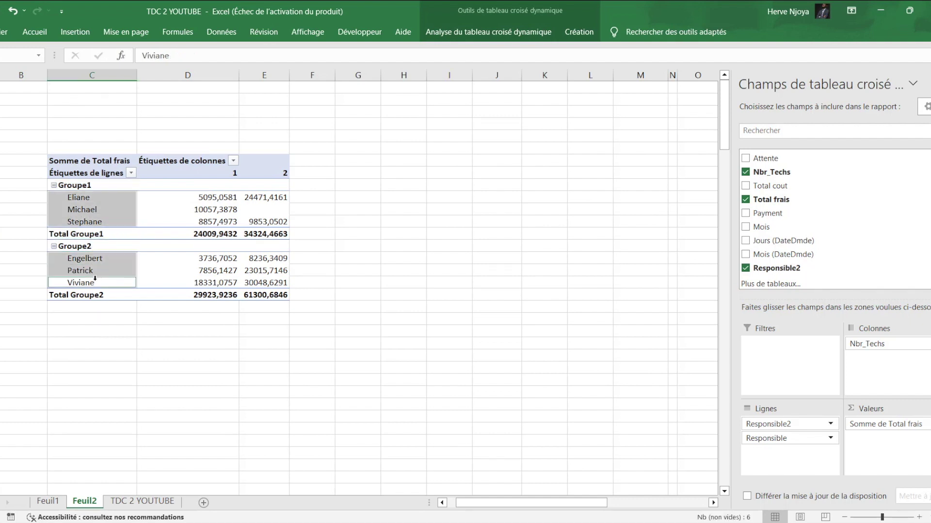
left_click(110, 257)
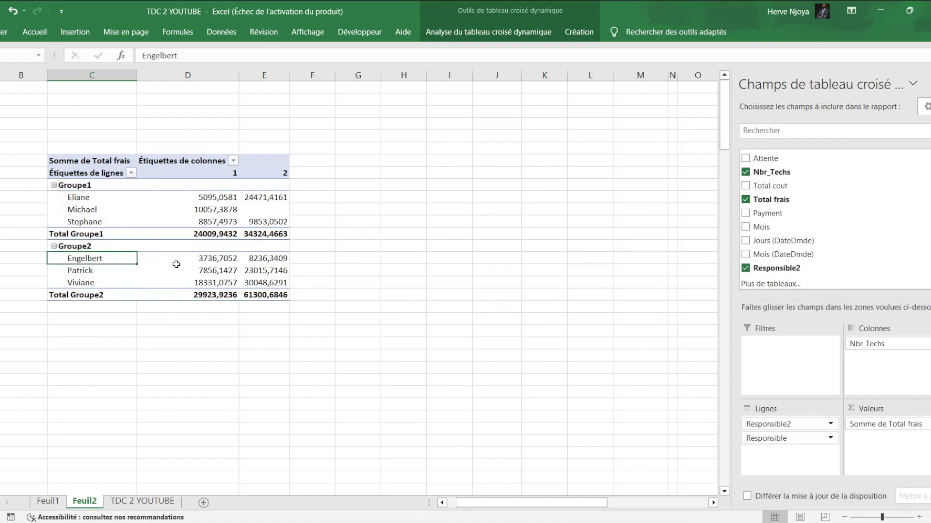
left_click(184, 204)
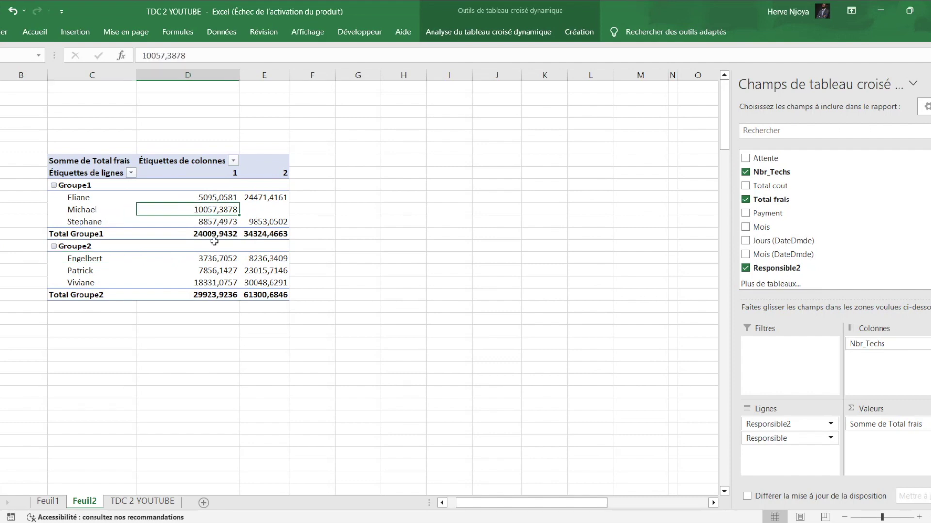
left_click(214, 237)
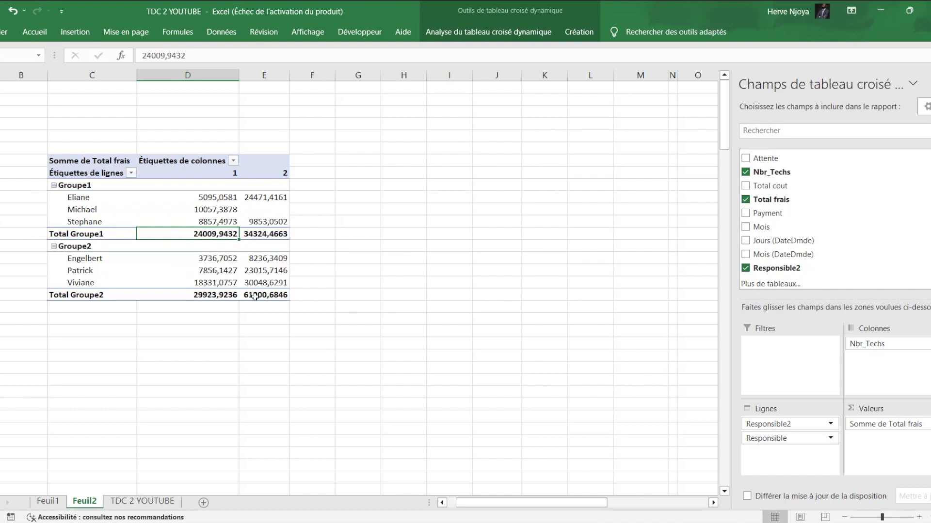
Step: Show group subtotals at the top of each group and check Groupe1's subtotal against its members' costs
left_click(577, 32)
left_click(5, 68)
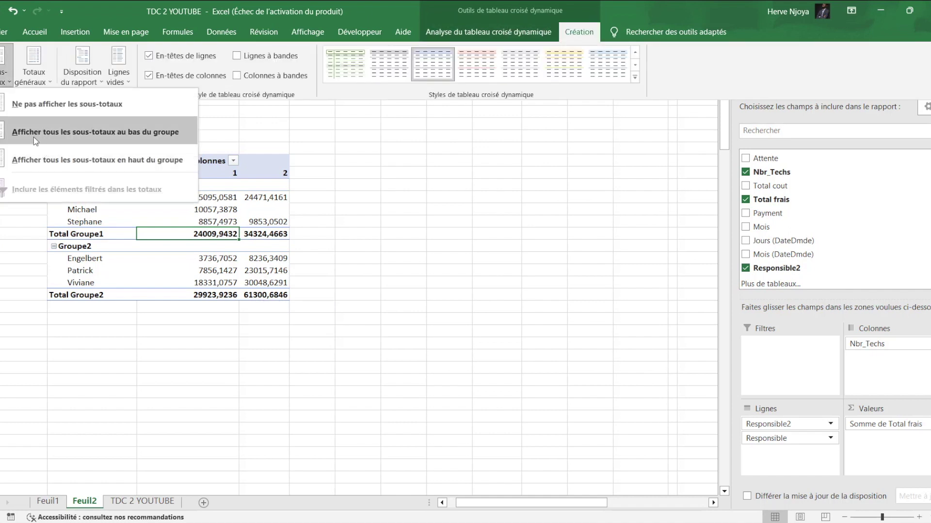
left_click(47, 165)
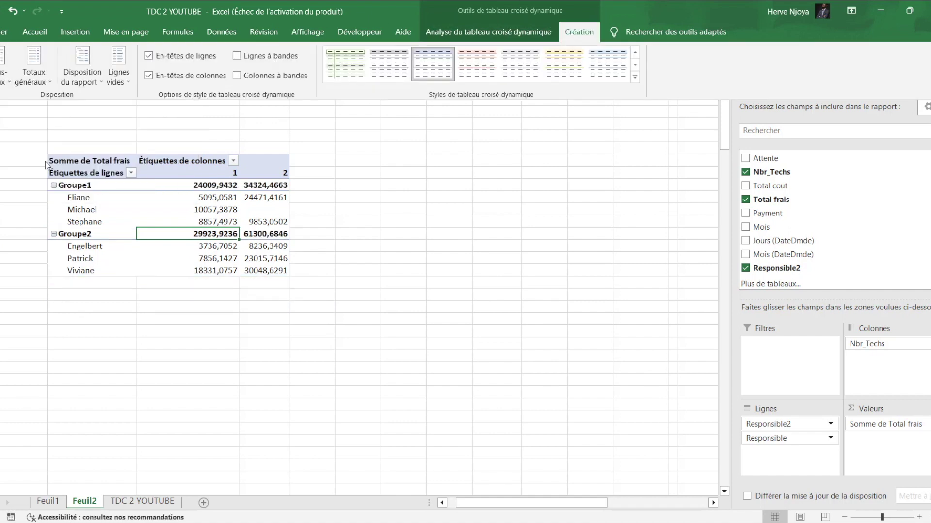
left_click(225, 208)
left_click(224, 199)
left_click_drag(224, 199, 228, 222)
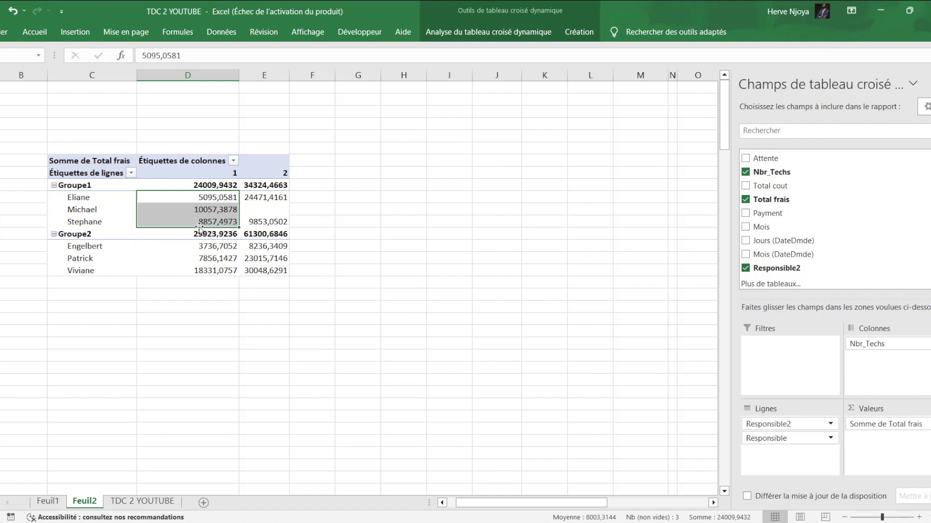
left_click(214, 185)
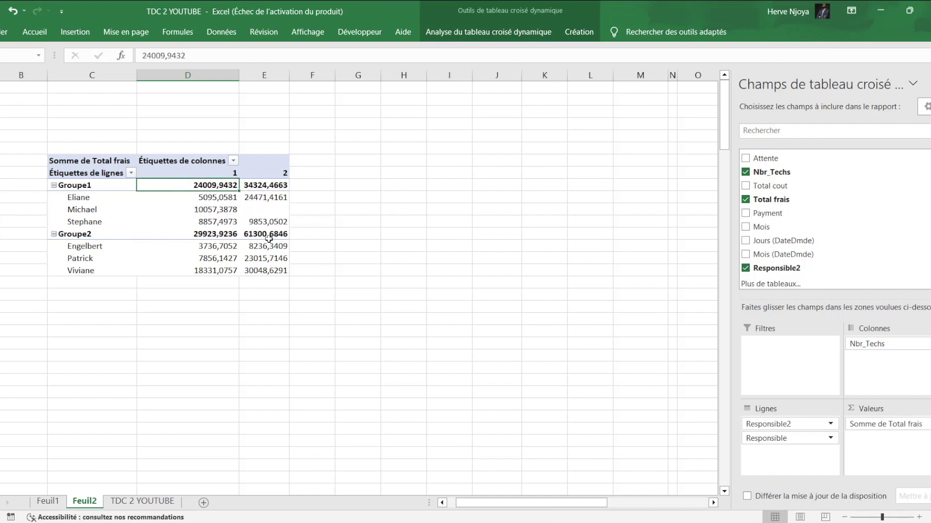
left_click(210, 212)
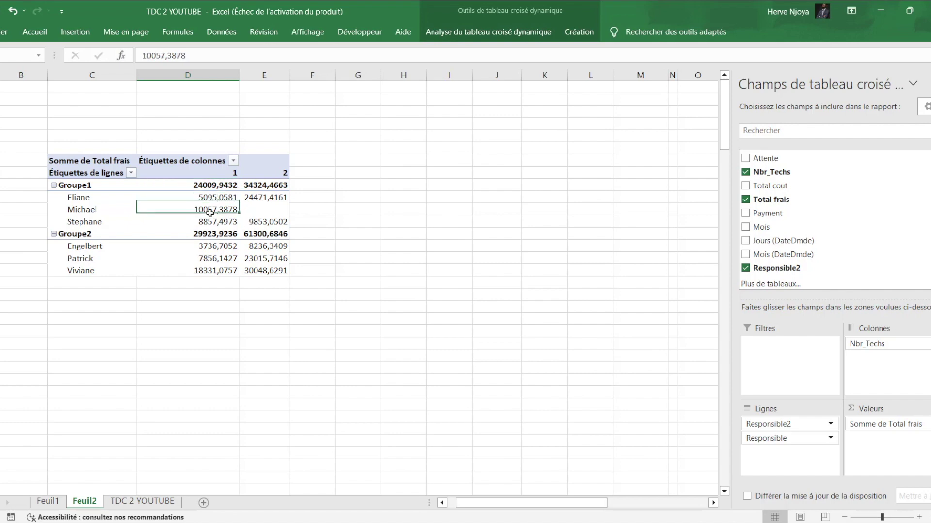
Step: Turn on grand totals for rows and columns, then check the Groupe1, member and Groupe2 row totals
left_click(578, 31)
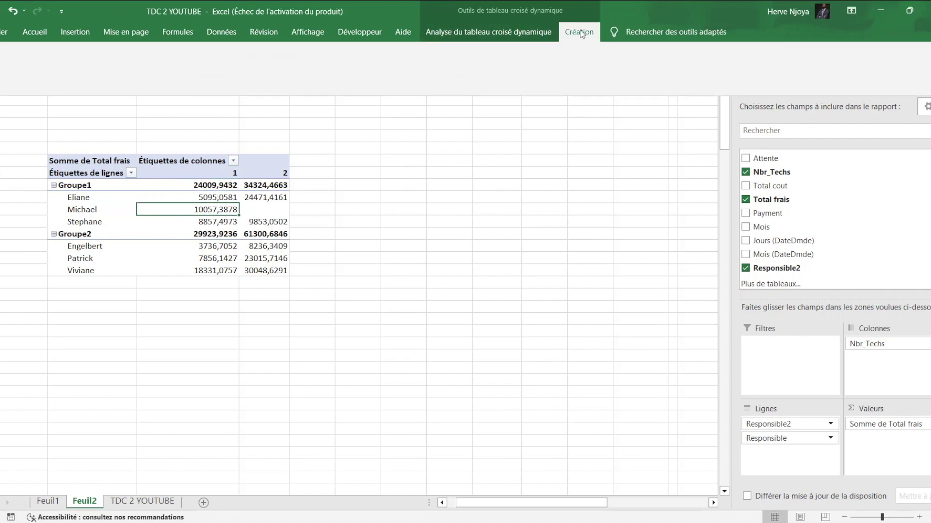
left_click(38, 77)
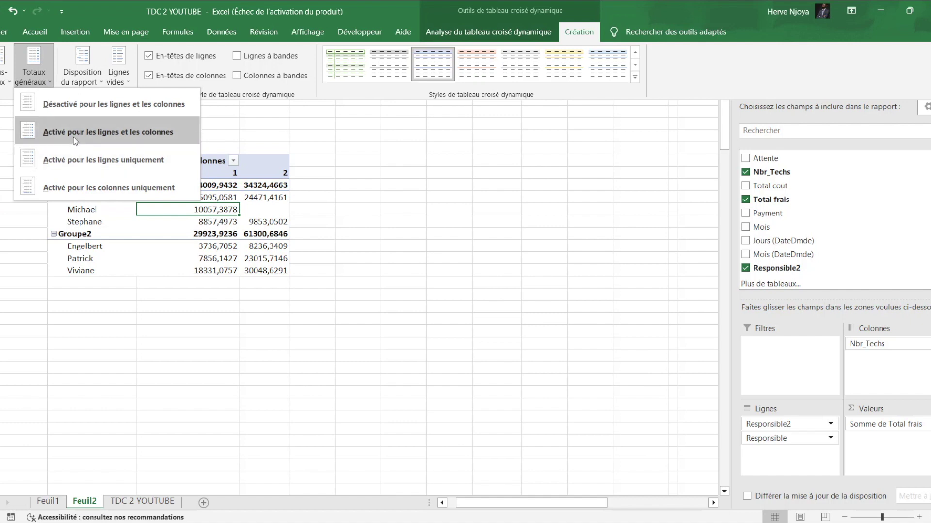
left_click(75, 140)
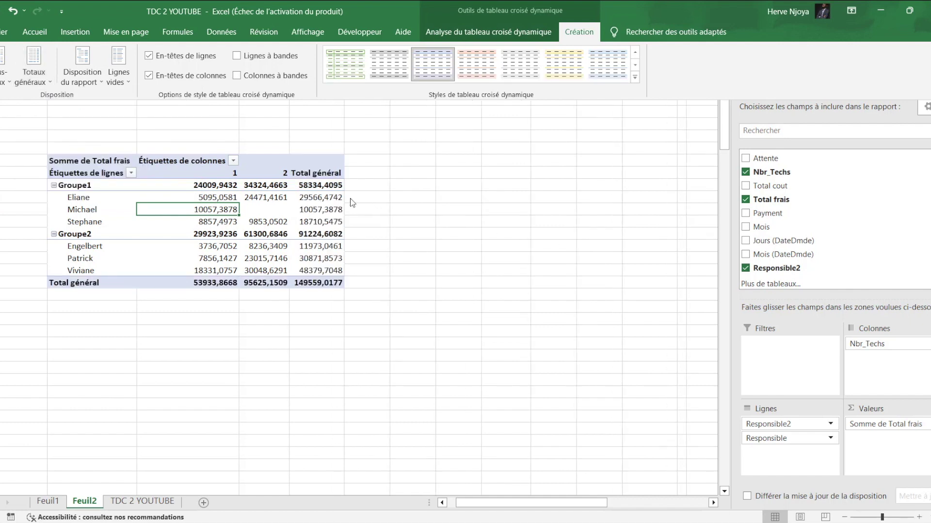
left_click(321, 200)
left_click(319, 182)
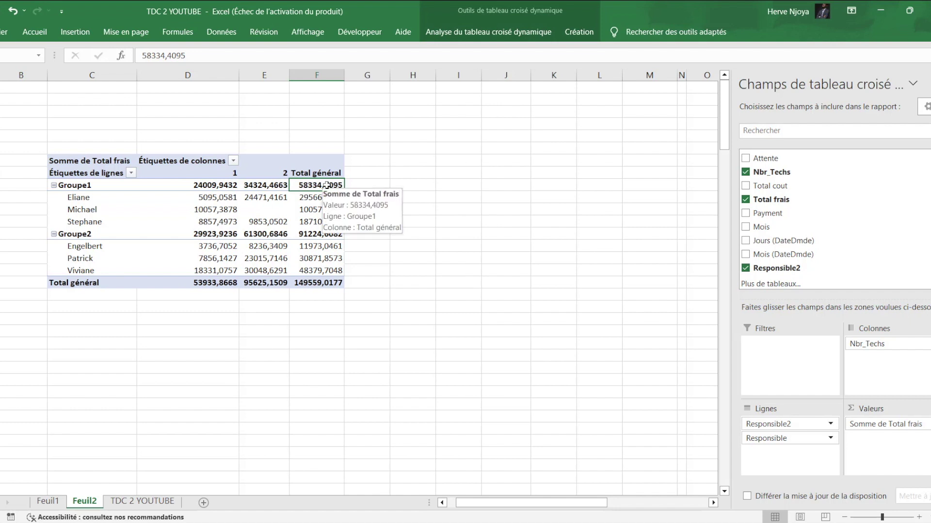
left_click(315, 198)
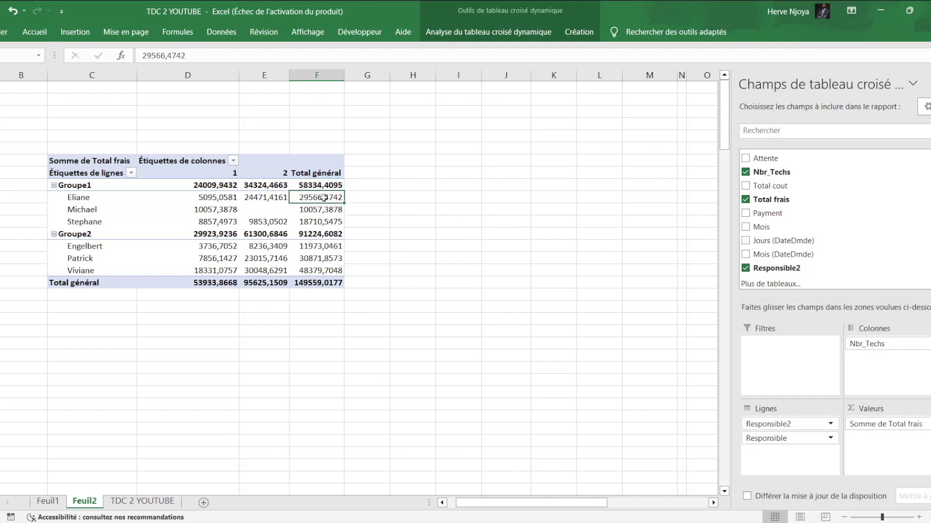
left_click(324, 210)
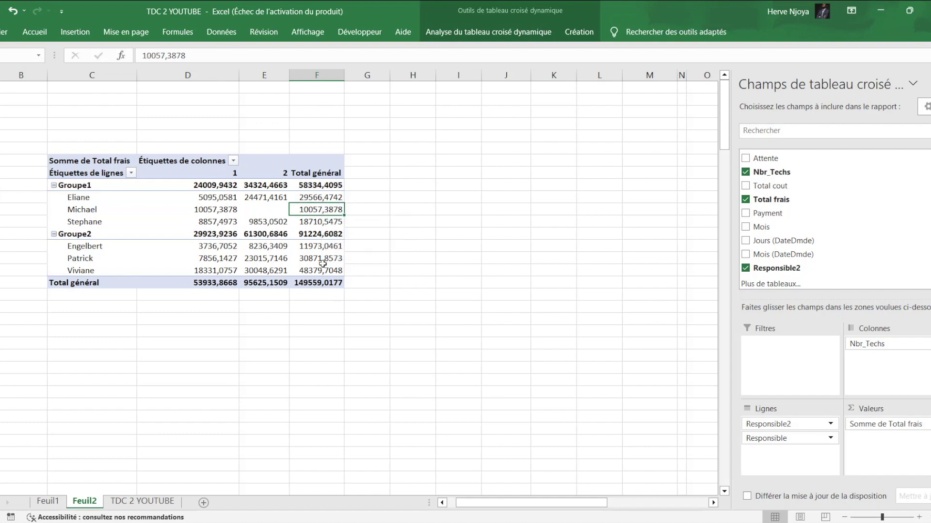
left_click(314, 235)
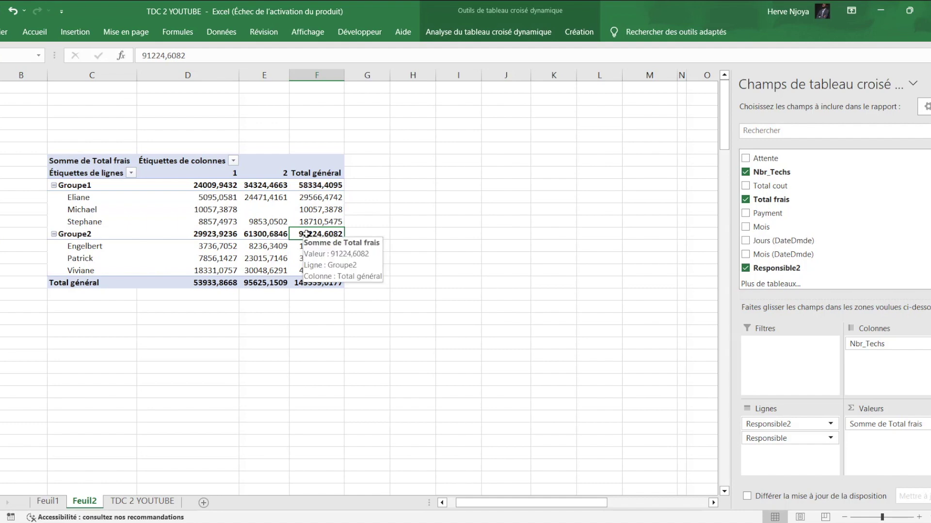
Step: Move the group subtotals to the bottom of each group as Total Groupe1 and Total Groupe2 rows
left_click(579, 32)
left_click(3, 84)
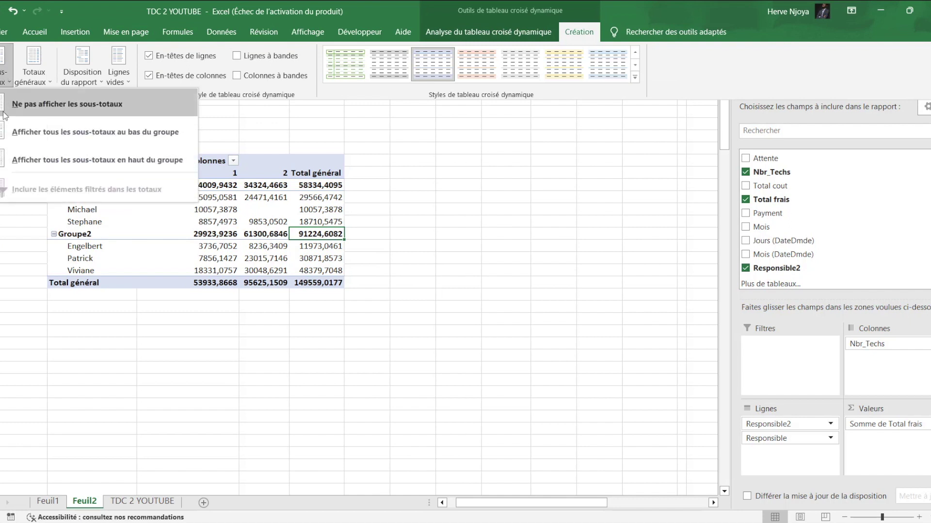
left_click(49, 142)
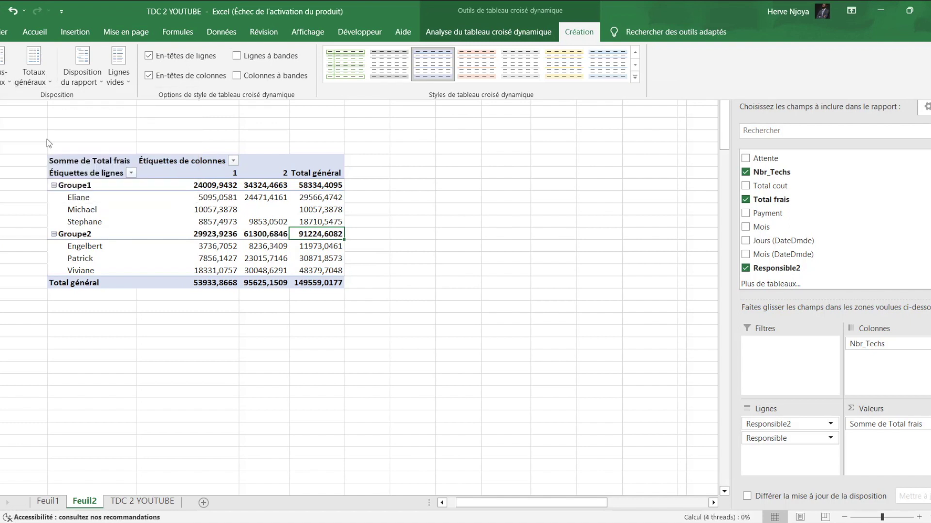
left_click(319, 210)
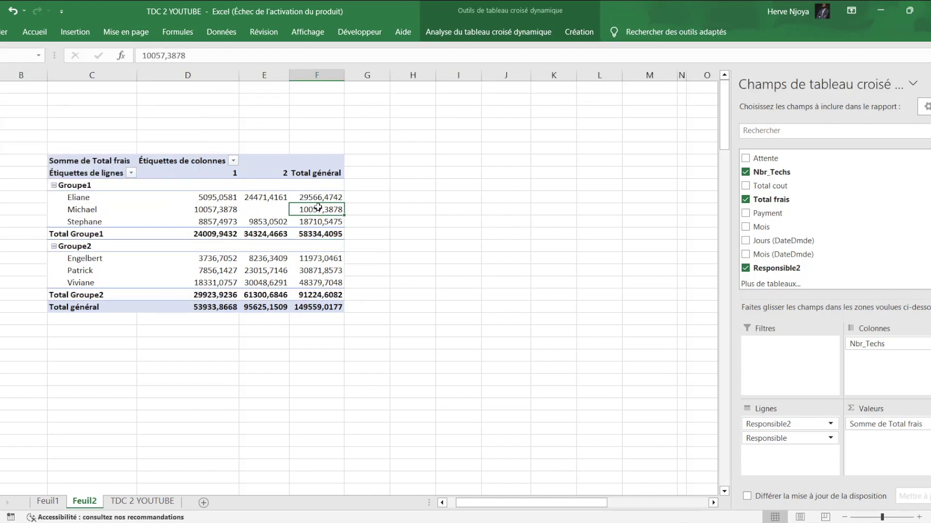
Step: Check the Total Groupe2 value (91224,6082) against the sum of its members' row totals
left_click(318, 234)
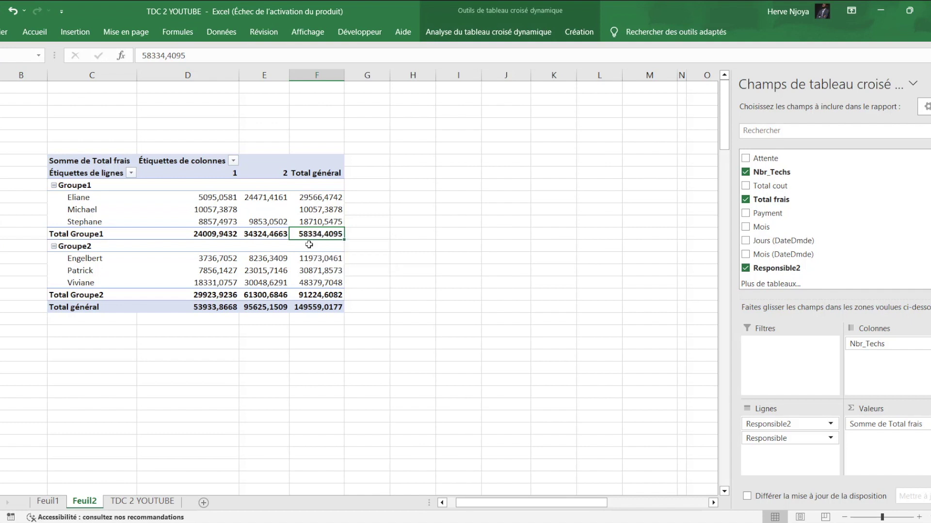
left_click(327, 294)
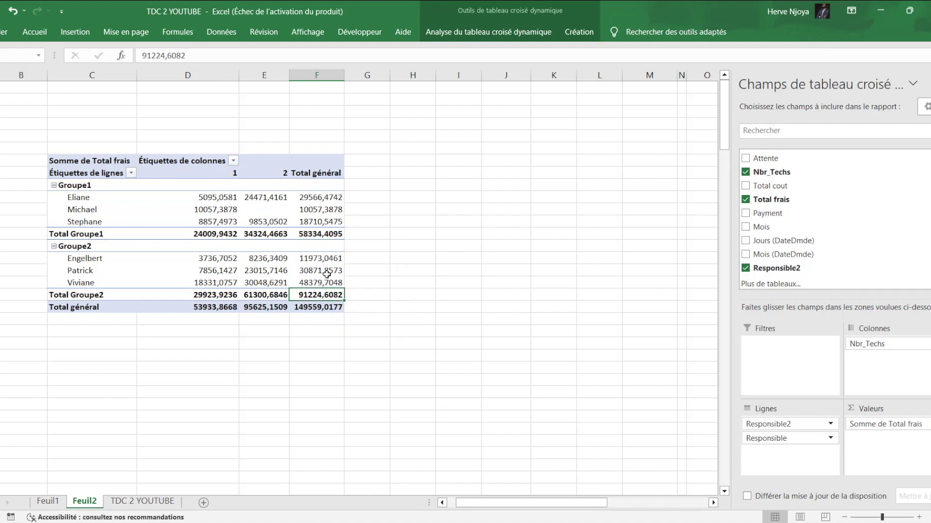
left_click_drag(327, 260, 329, 284)
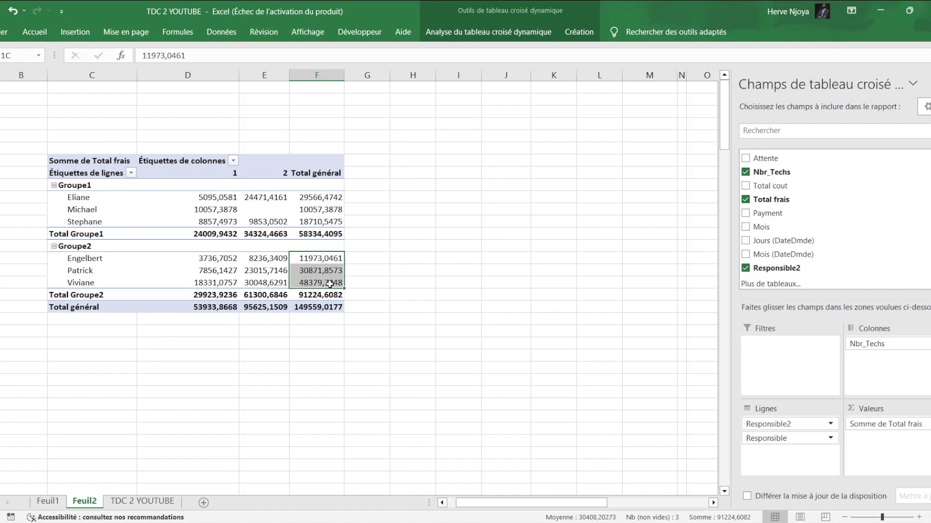
left_click(318, 212)
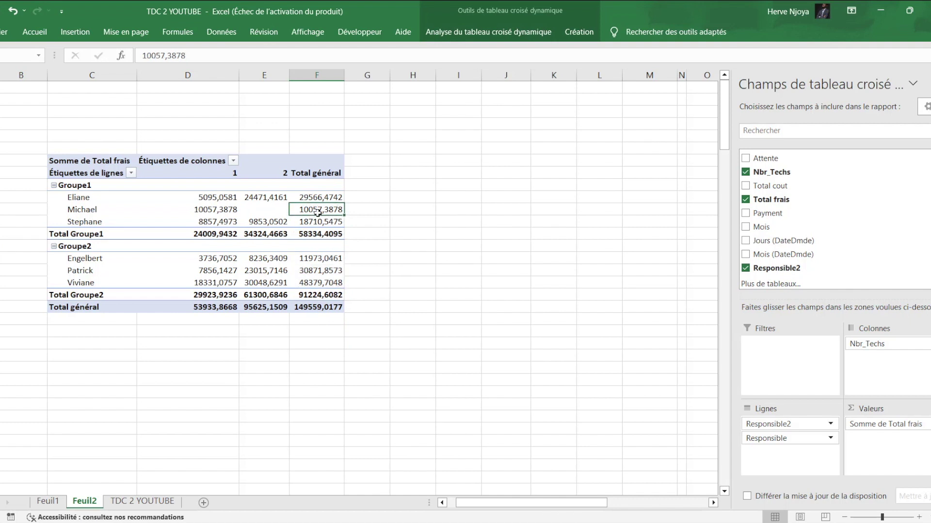
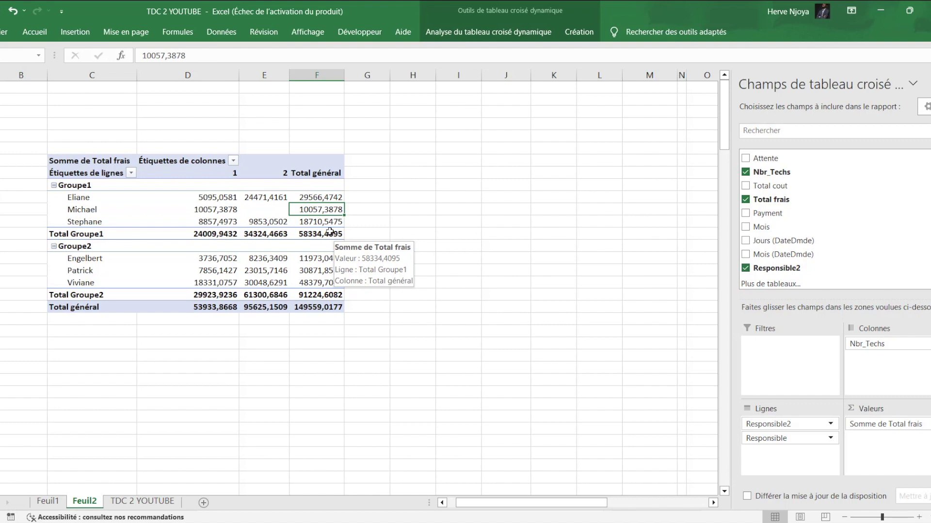
Step: Insert a pivot table from the TDC 2 YOUTUBE data table on a new sheet, Feuil3
left_click(142, 501)
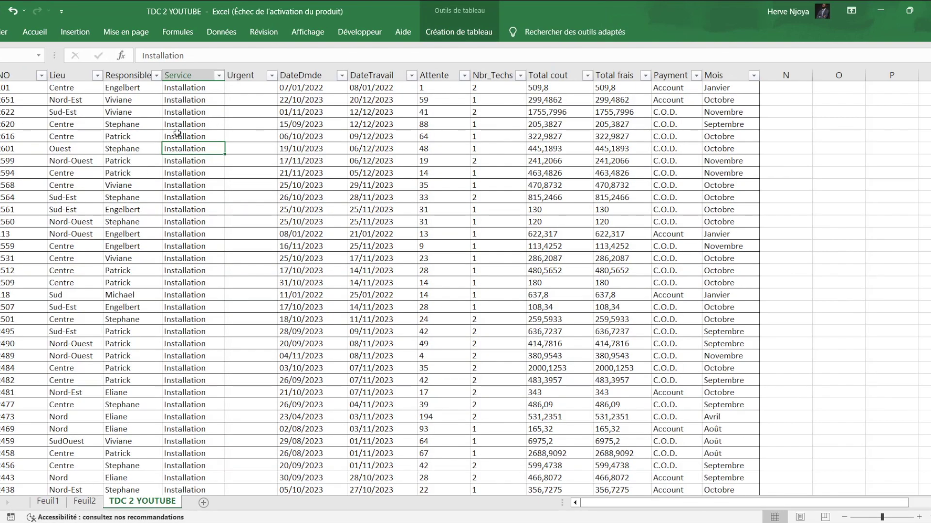
left_click(302, 137)
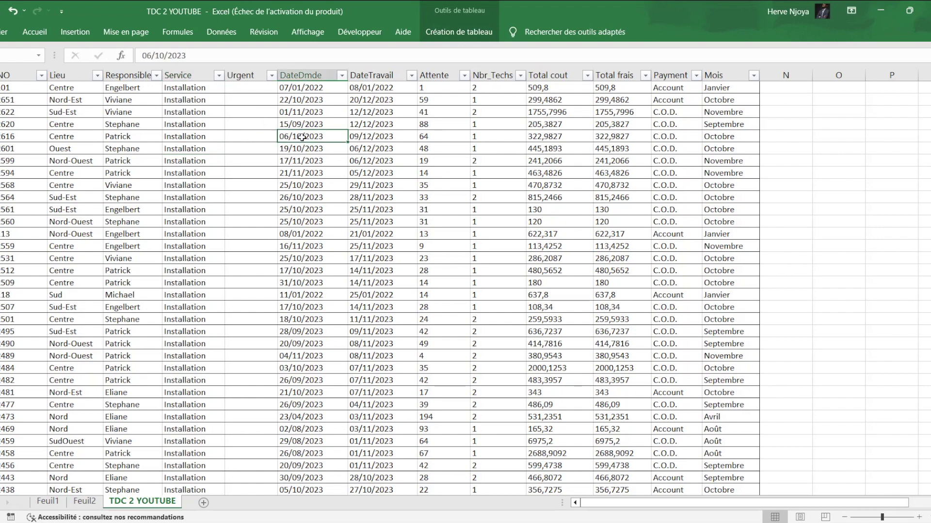
left_click(461, 33)
left_click(145, 49)
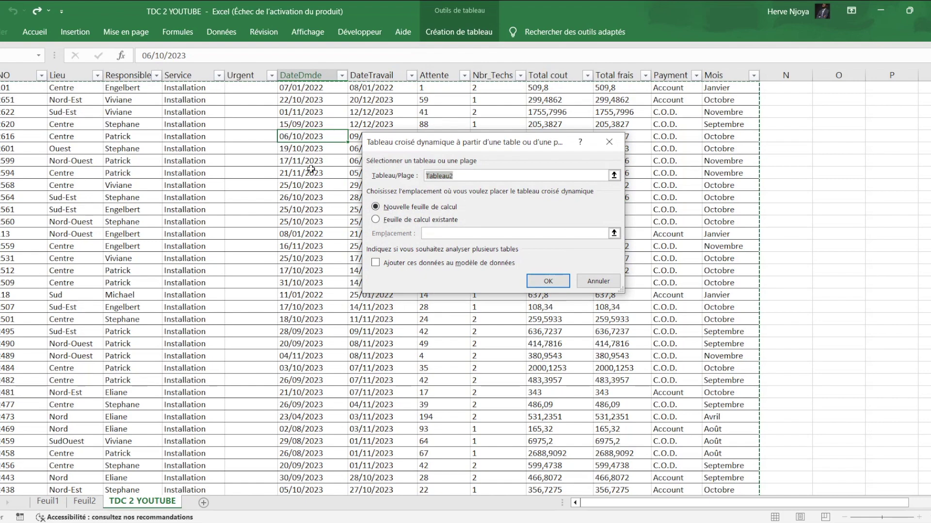
left_click(549, 284)
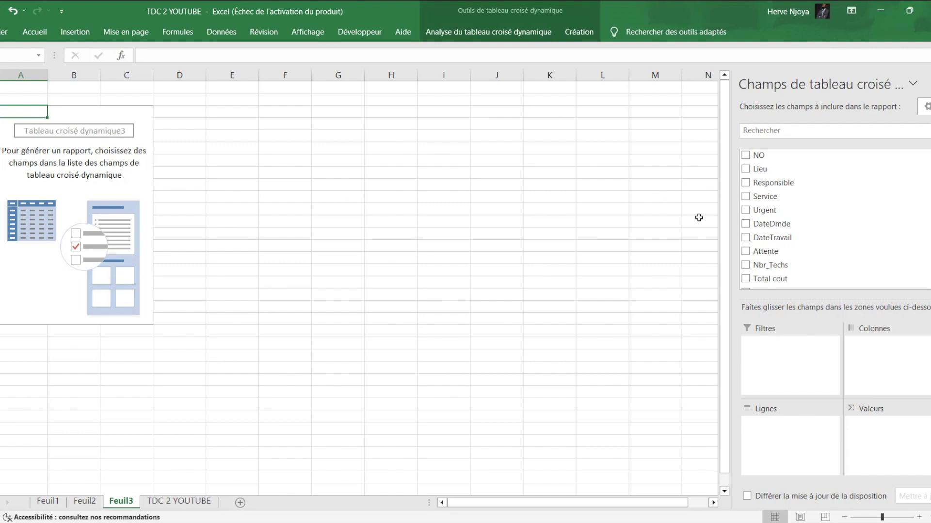
Step: Put the Lieu field into the pivot table rows
scroll(922, 287, "down", 3)
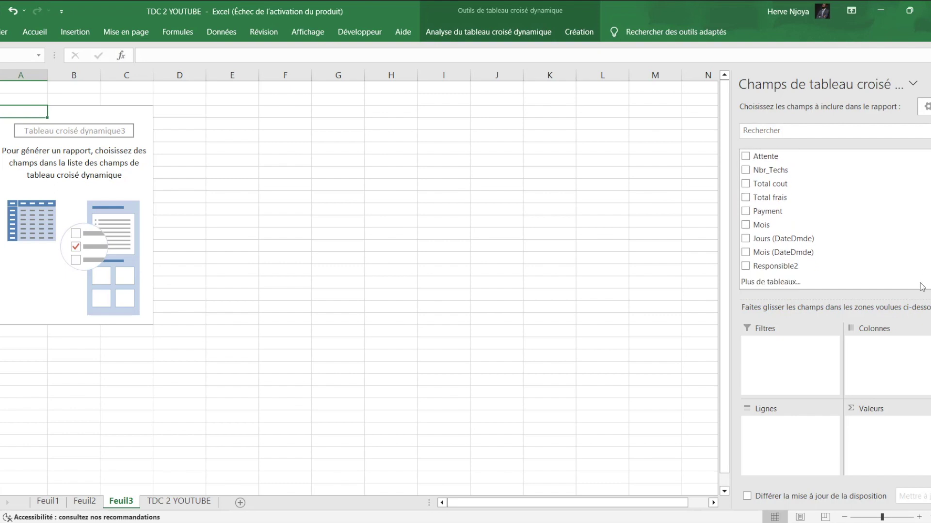
scroll(921, 262, "up", 1)
scroll(921, 228, "up", 2)
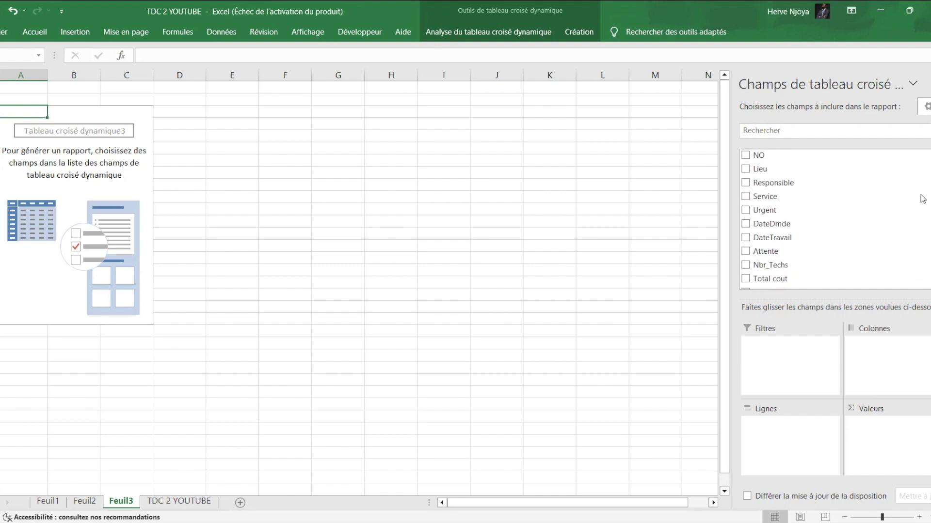
scroll(920, 227, "down", 2)
scroll(920, 254, "down", 1)
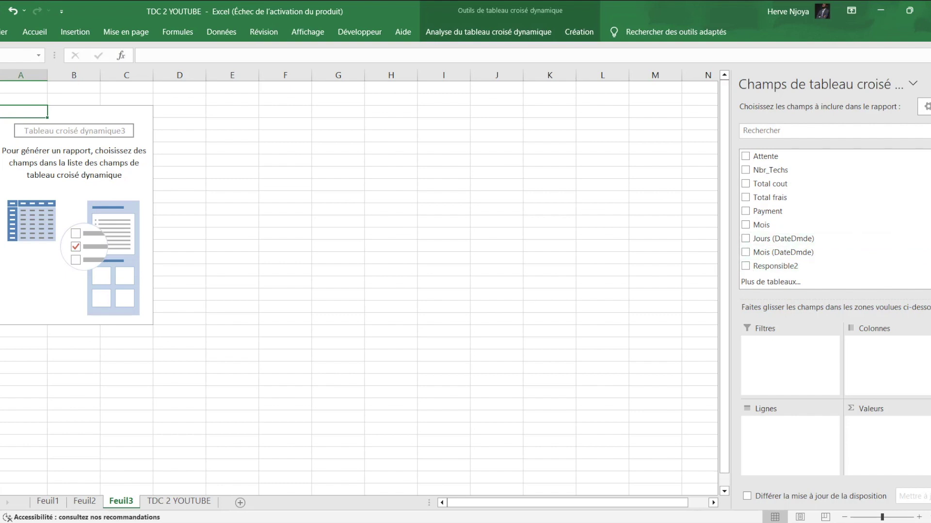
scroll(824, 218, "up", 1)
scroll(824, 218, "up", 2)
scroll(824, 218, "up", 1)
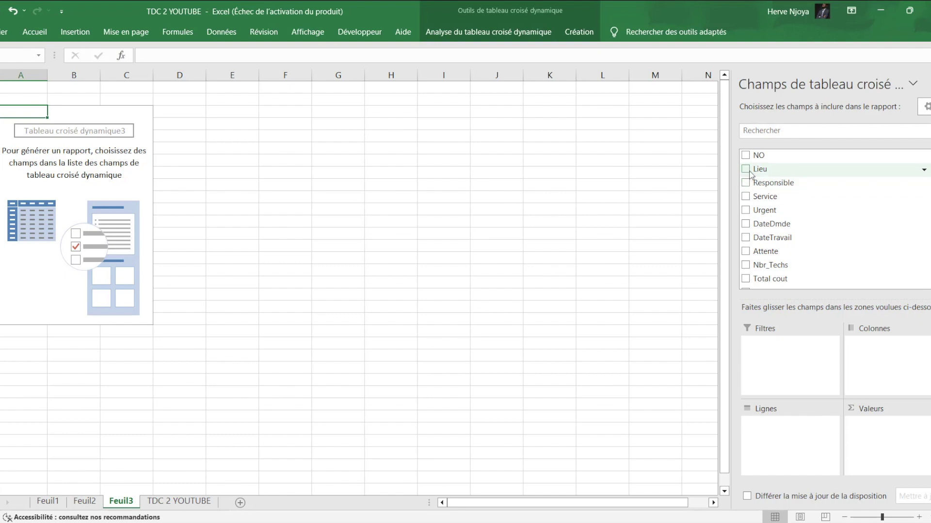
mouse_move(751, 170)
left_mouse_down()
mouse_move(779, 239)
mouse_move(787, 453)
left_mouse_up()
Step: Add Total cout to Valeurs as a sum, totalling 149559,0177
scroll(785, 237, "down", 2)
scroll(786, 238, "down", 2)
left_click_drag(778, 227, 887, 434)
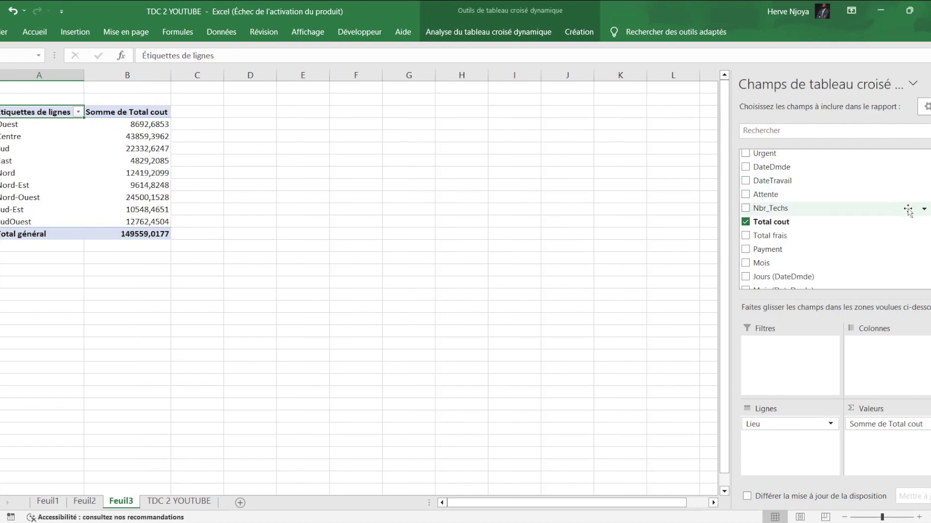
scroll(785, 218, "up", 2)
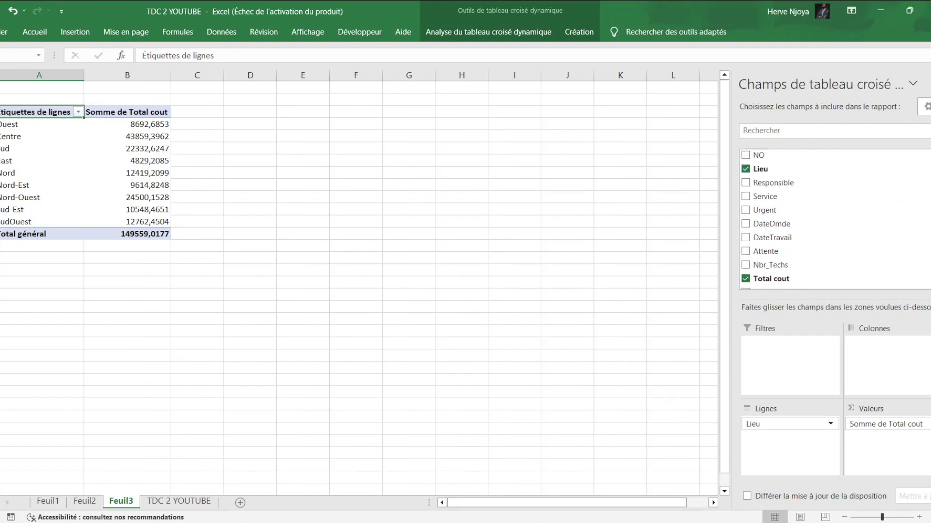
mouse_move(773, 182)
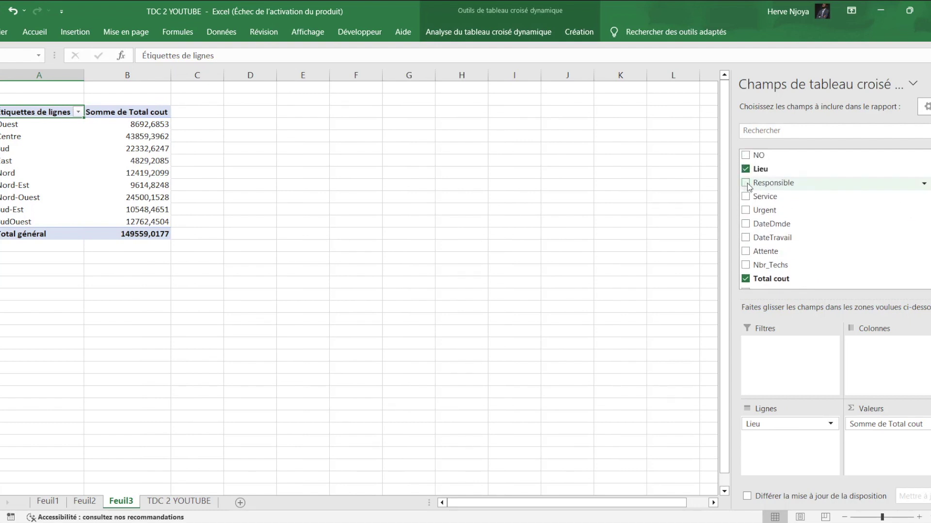
Step: Add Responsible as a report filter and limit it to the first listed person
mouse_move(747, 186)
left_mouse_down()
mouse_move(807, 328)
mouse_move(796, 380)
left_mouse_up()
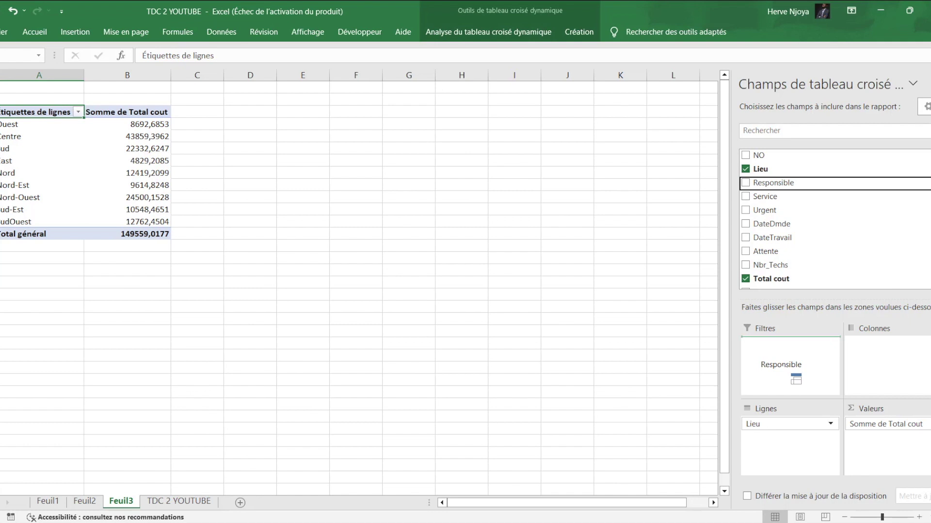
left_click_drag(795, 379, 795, 360)
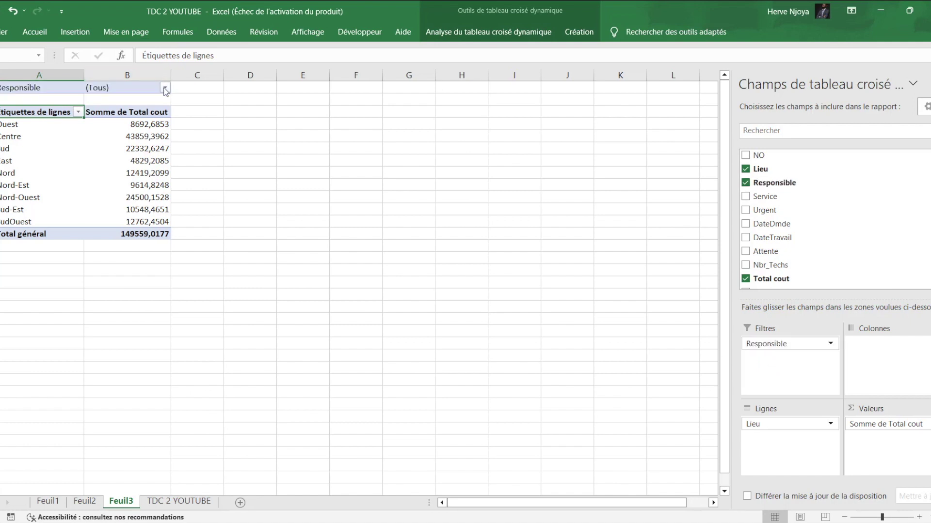
left_click(166, 89)
left_click(39, 120)
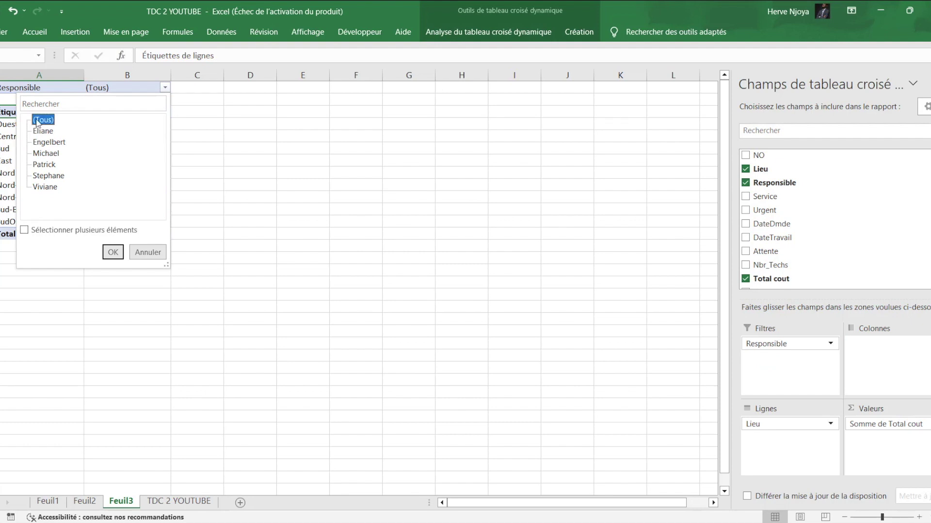
left_click(24, 230)
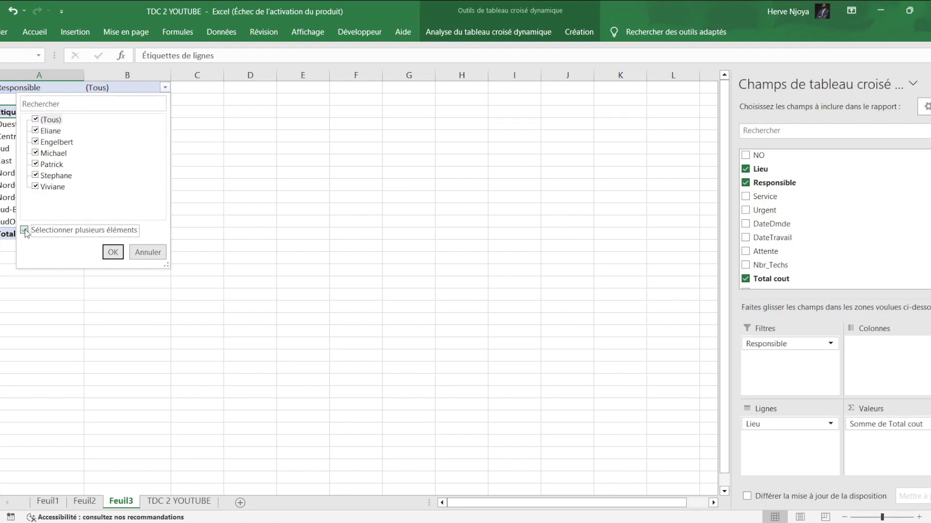
left_click(36, 119)
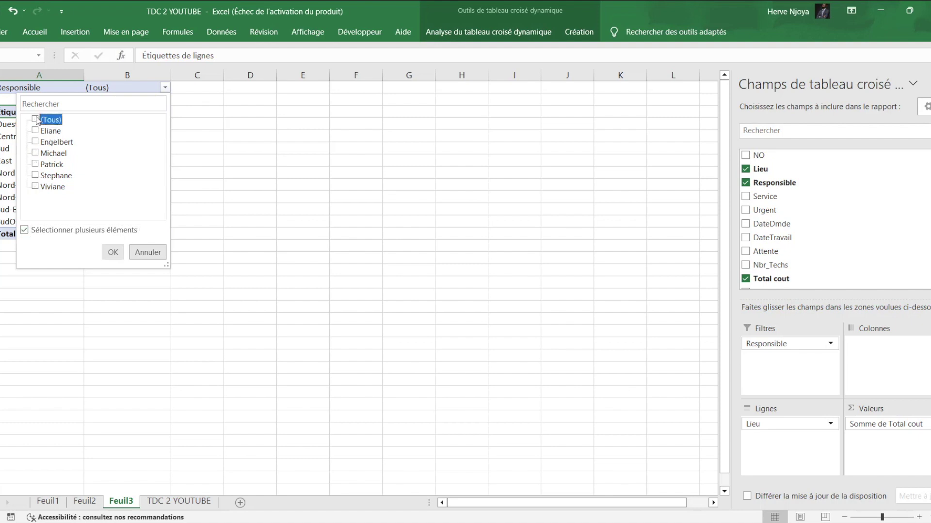
left_click(36, 131)
left_click(113, 252)
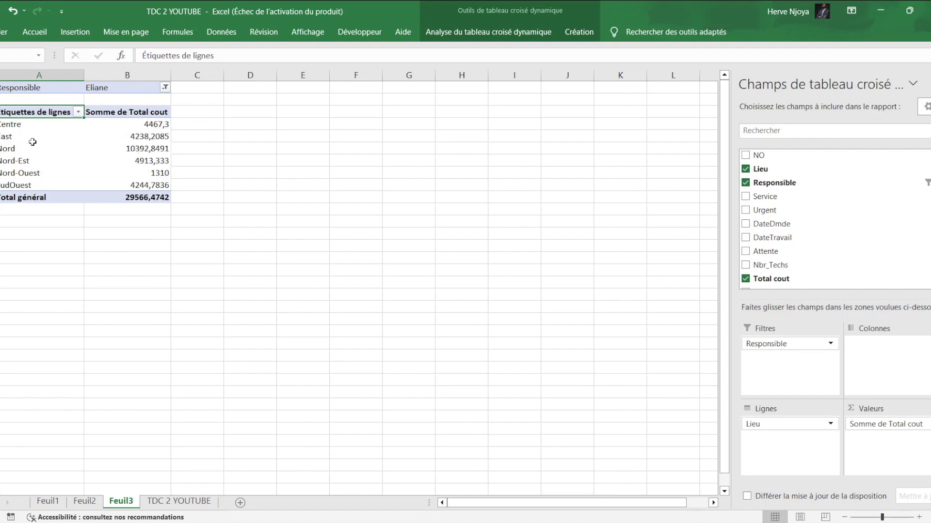
Step: Switch the Responsible filter to the fourth listed person and inspect the resulting totals
left_click_drag(21, 129, 32, 186)
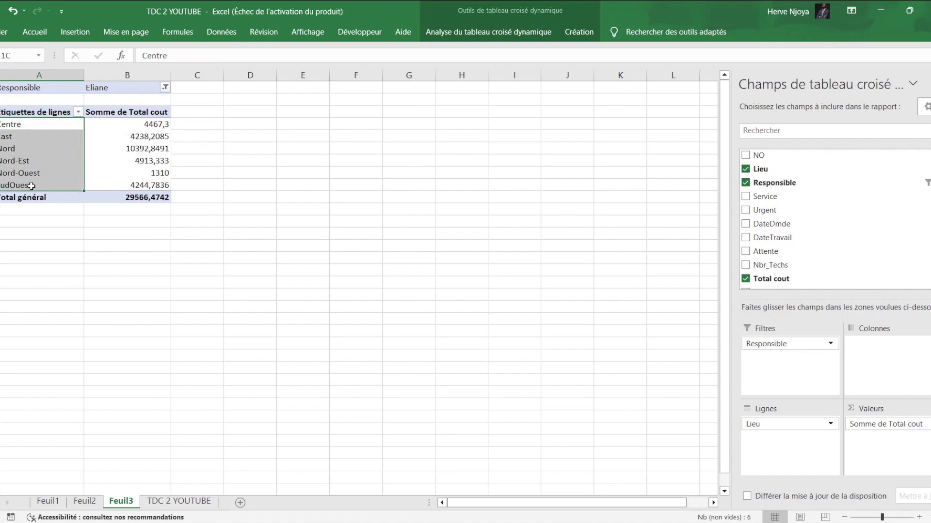
left_click(165, 88)
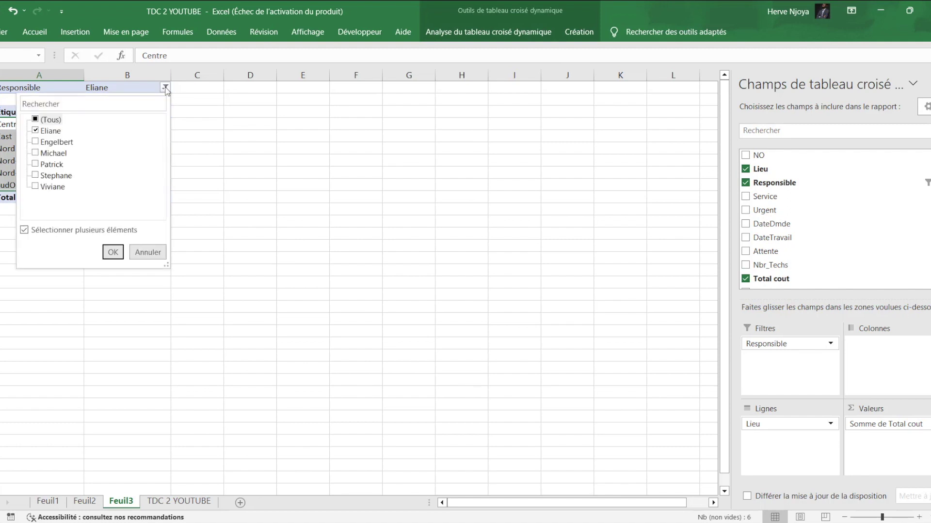
left_click(38, 131)
left_click(35, 131)
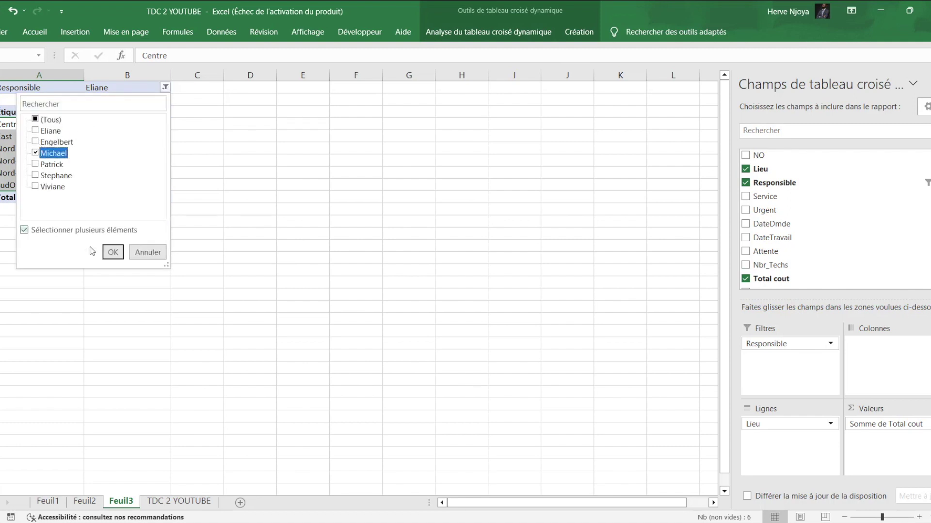
left_click(113, 252)
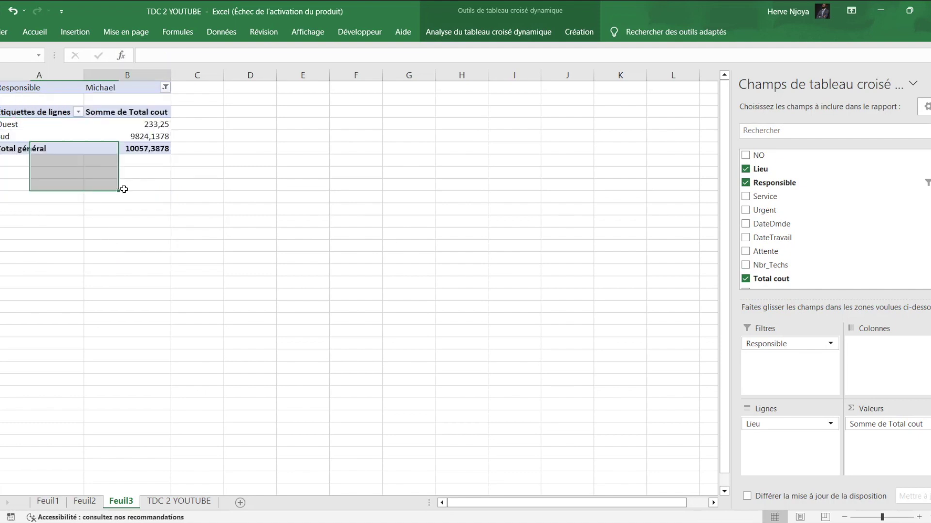
left_click(122, 186)
left_click(24, 126)
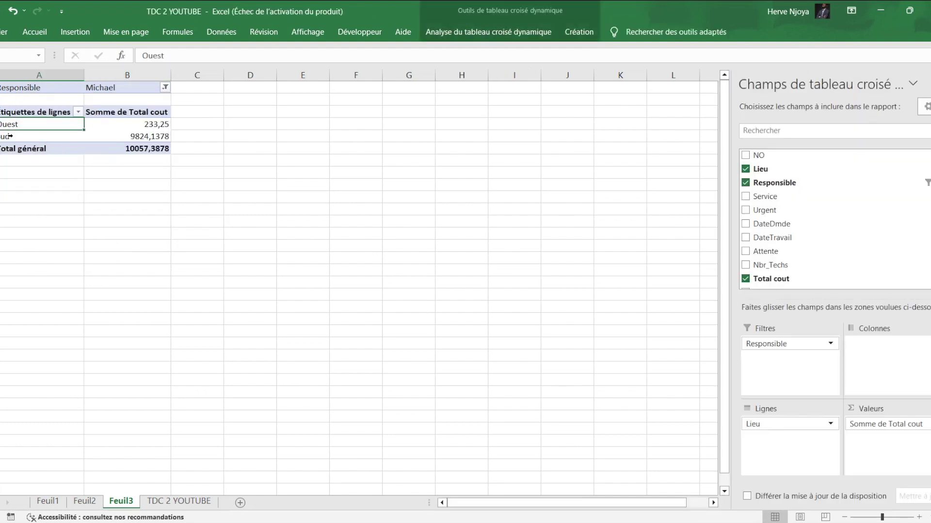
left_click(141, 149)
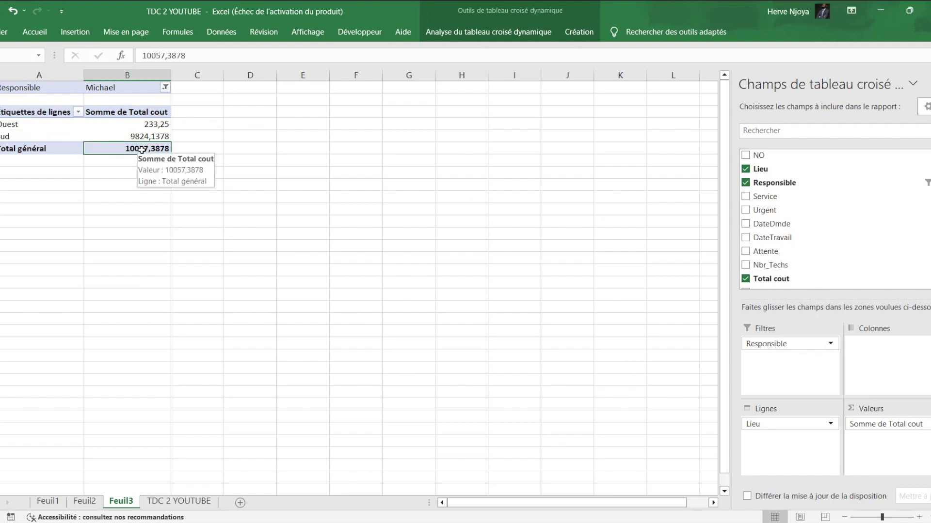
Step: Filter Responsible to two people, bringing the grand total to 67090,2523
left_click(165, 88)
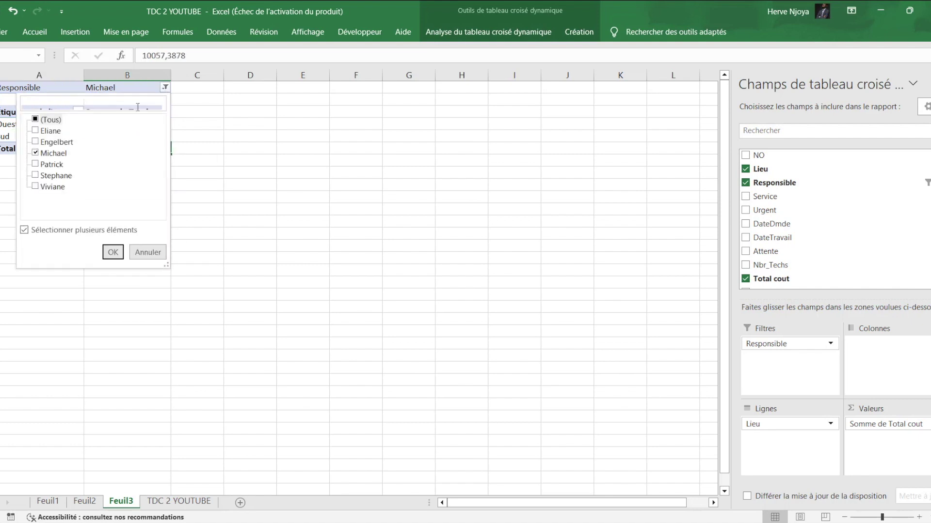
left_click(36, 154)
left_click(36, 177)
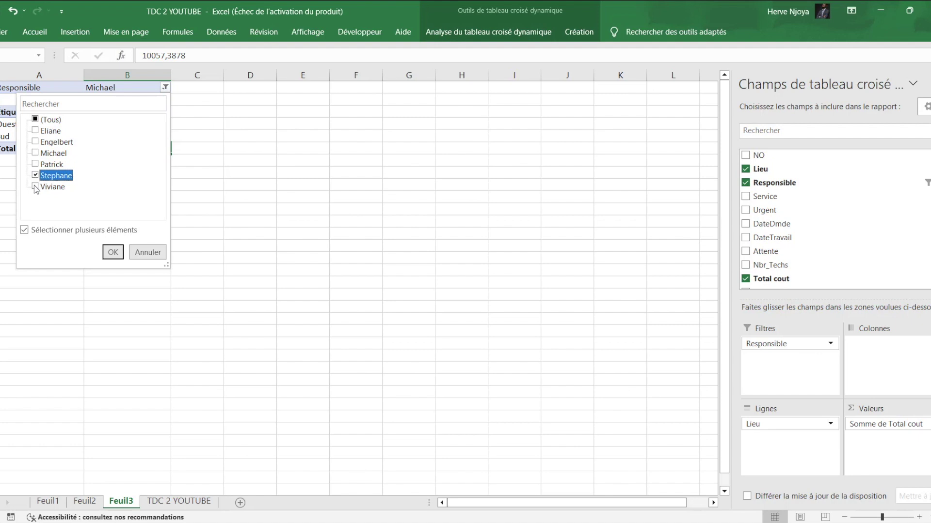
left_click(36, 187)
left_click(113, 252)
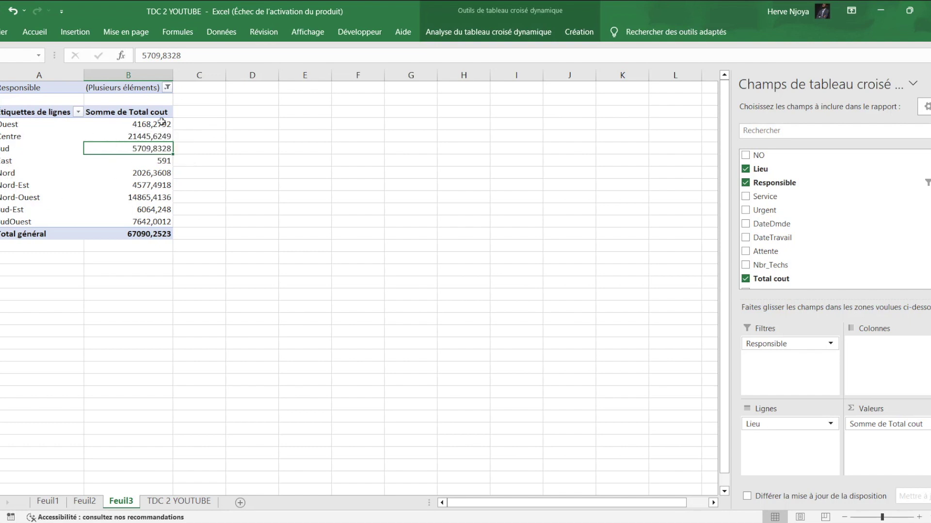
left_click_drag(161, 123, 168, 223)
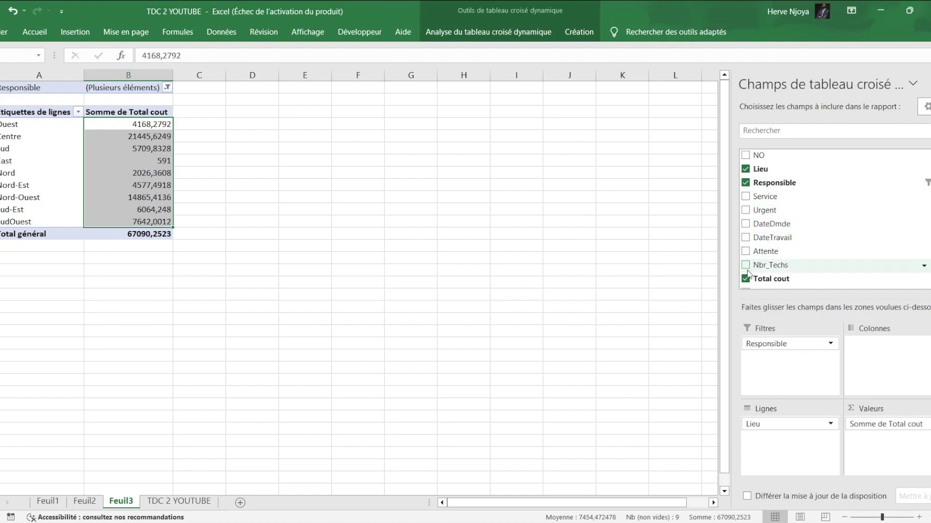
Step: Add Nbr_Techs as the column field and check column totals 27188,573 and 39901,6793
left_click_drag(749, 265, 878, 355)
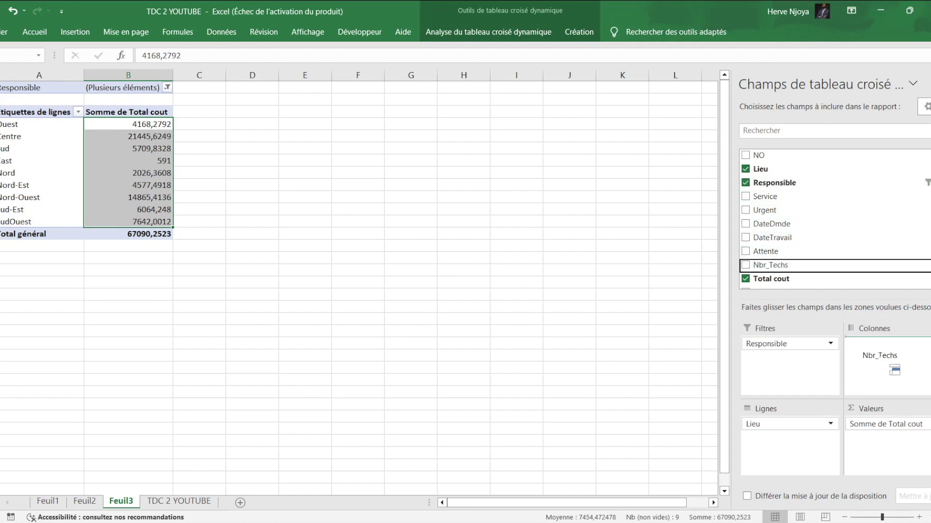
left_click_drag(172, 136, 179, 234)
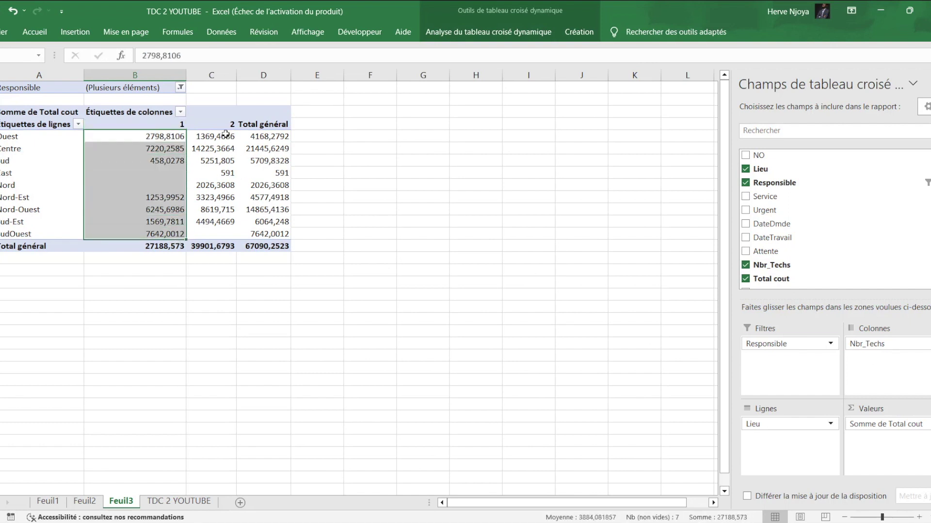
left_click_drag(226, 136, 233, 234)
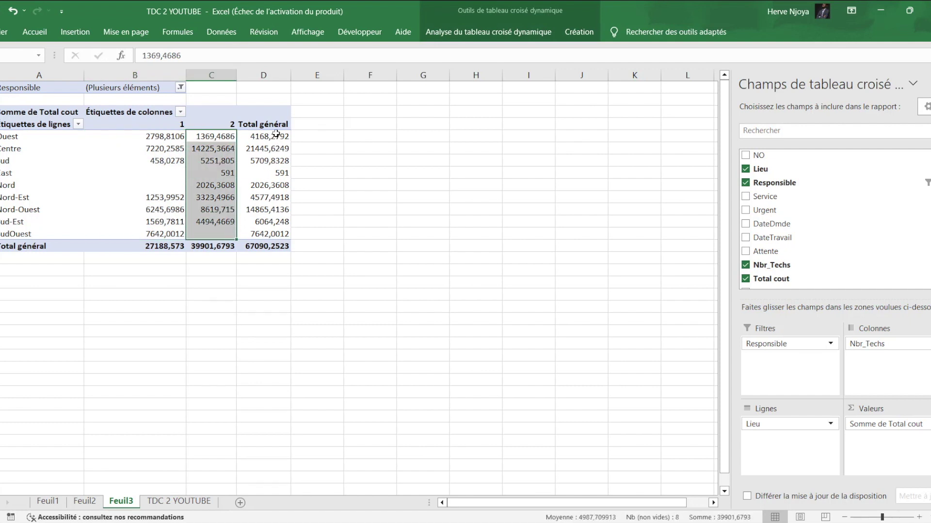
left_click_drag(275, 136, 280, 228)
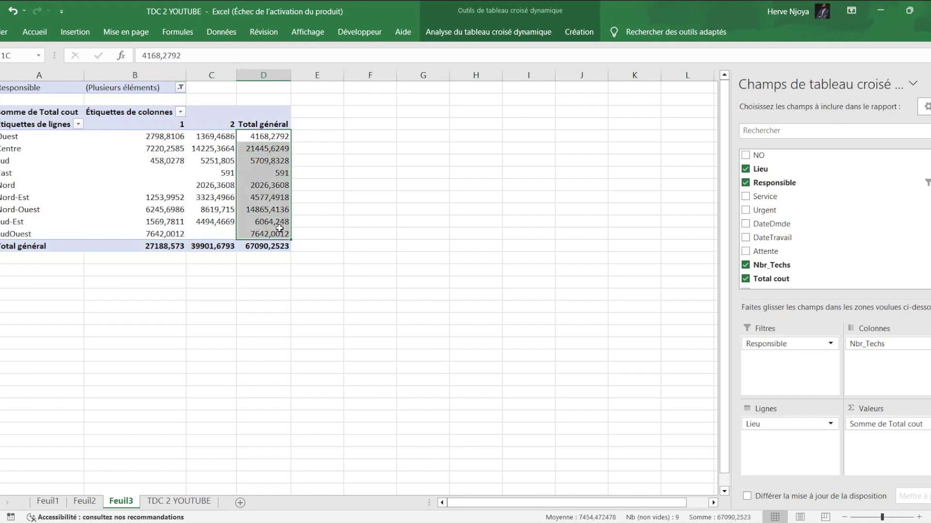
left_click(171, 247)
left_click_drag(178, 247, 171, 243)
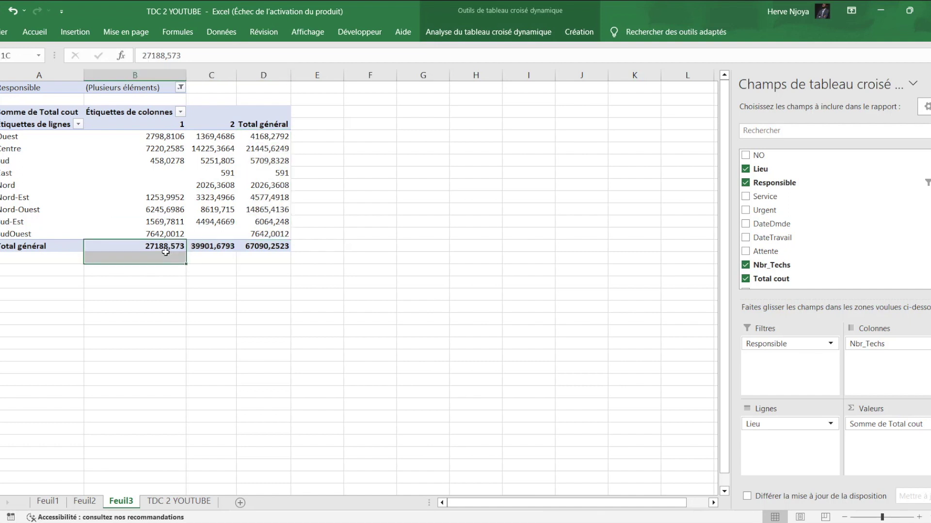
left_click(204, 244)
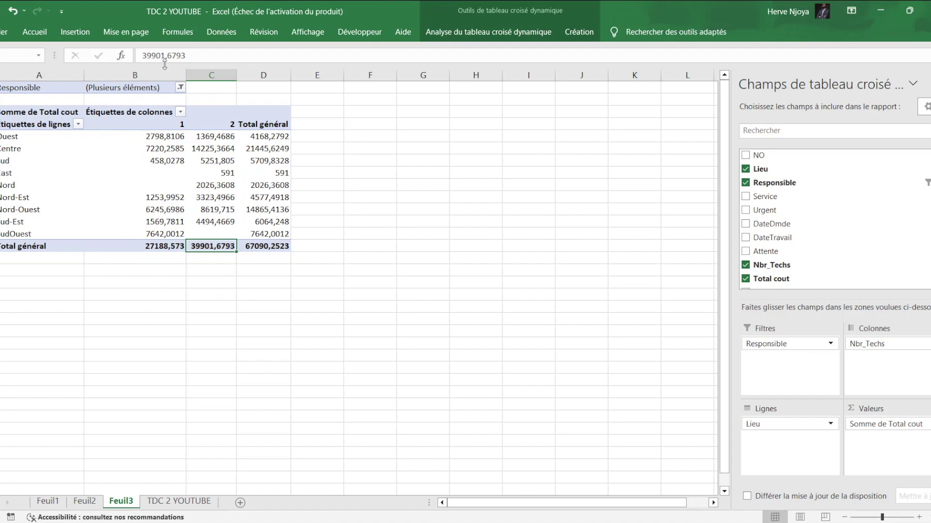
Step: Check the 5251,805 cost and 5709,8328 row total, then remove Responsible from the filters
left_click(181, 87)
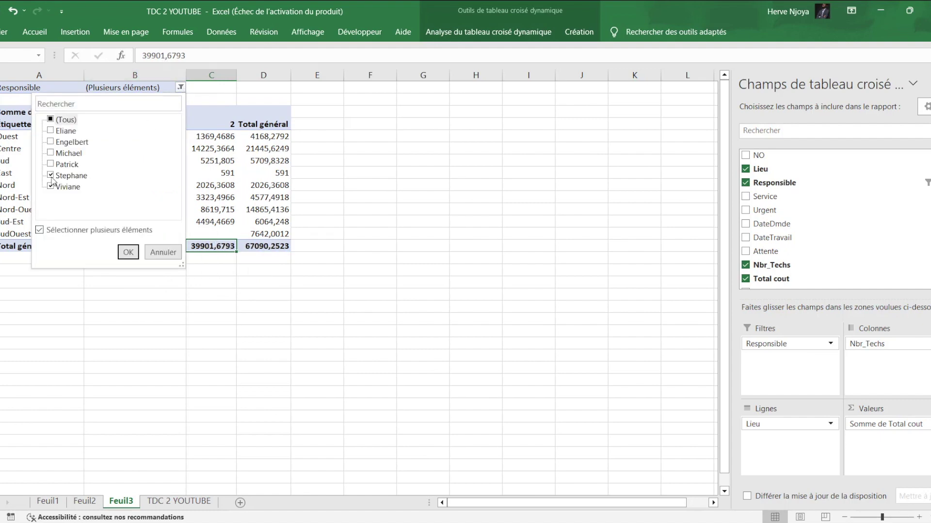
left_click(128, 252)
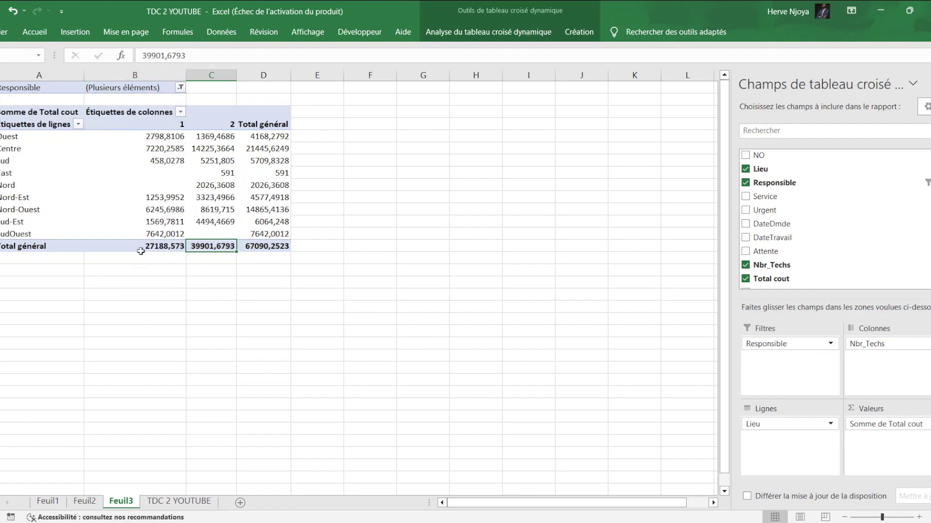
left_click_drag(234, 173, 248, 169)
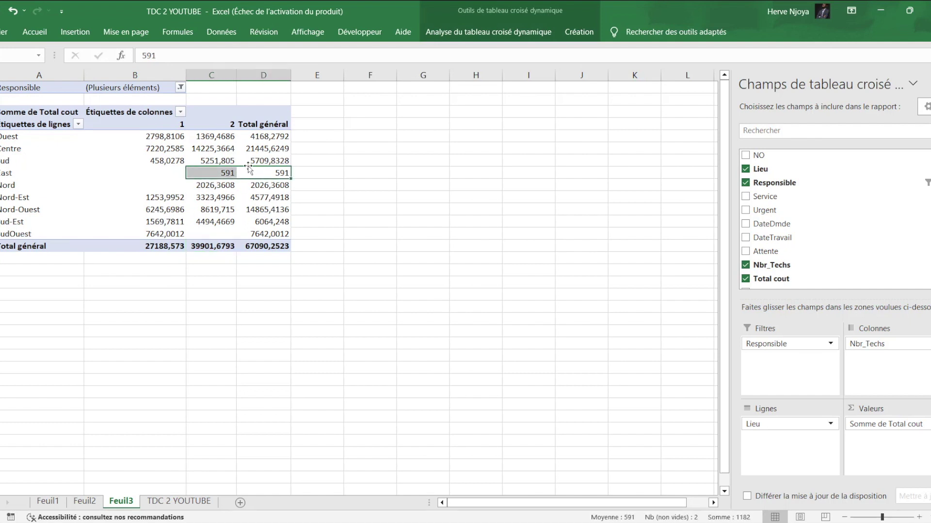
left_click(216, 158)
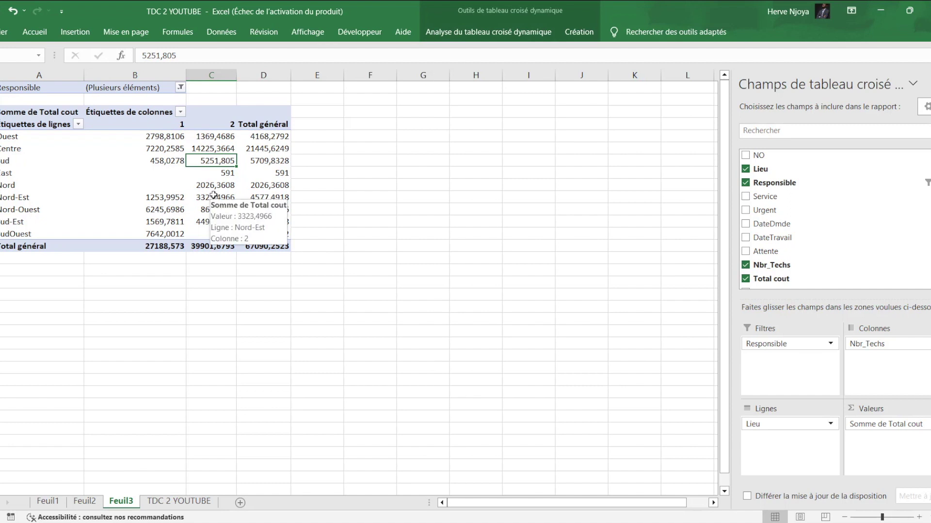
mouse_move(215, 210)
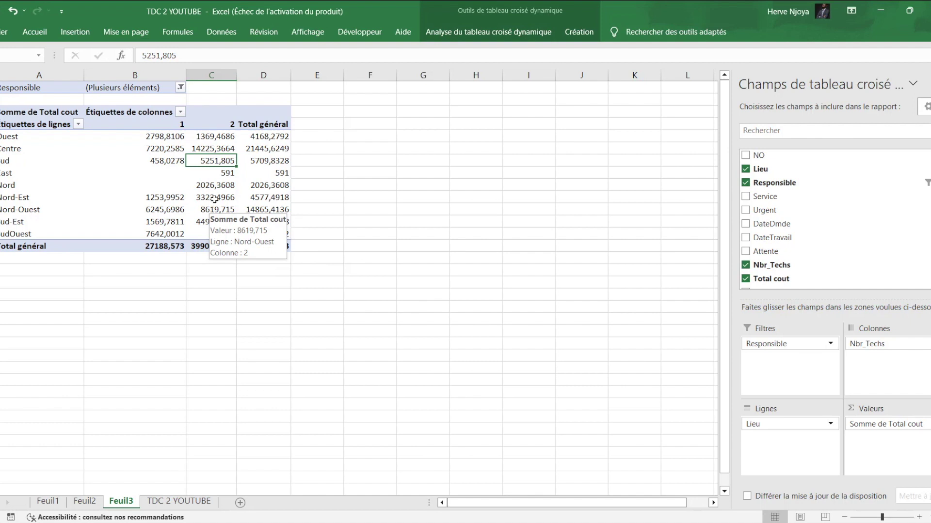
left_click(267, 161)
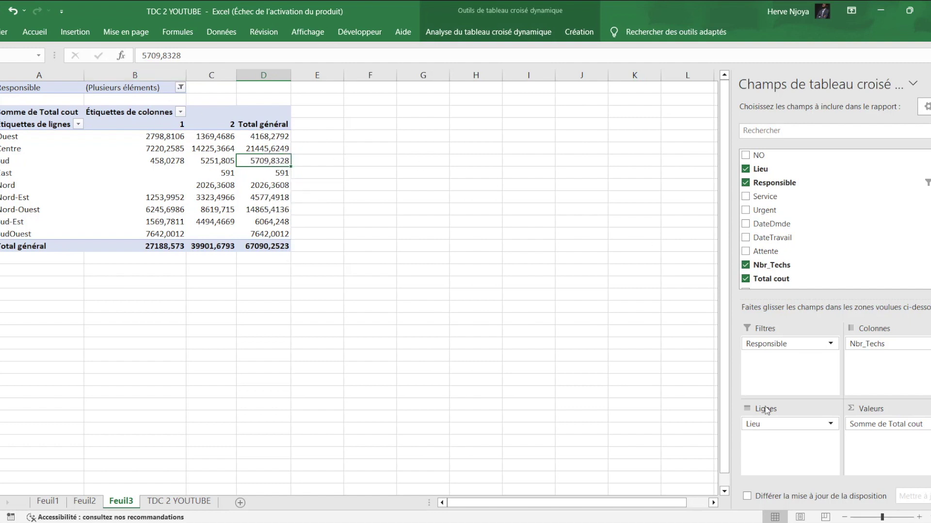
left_click_drag(771, 343, 870, 206)
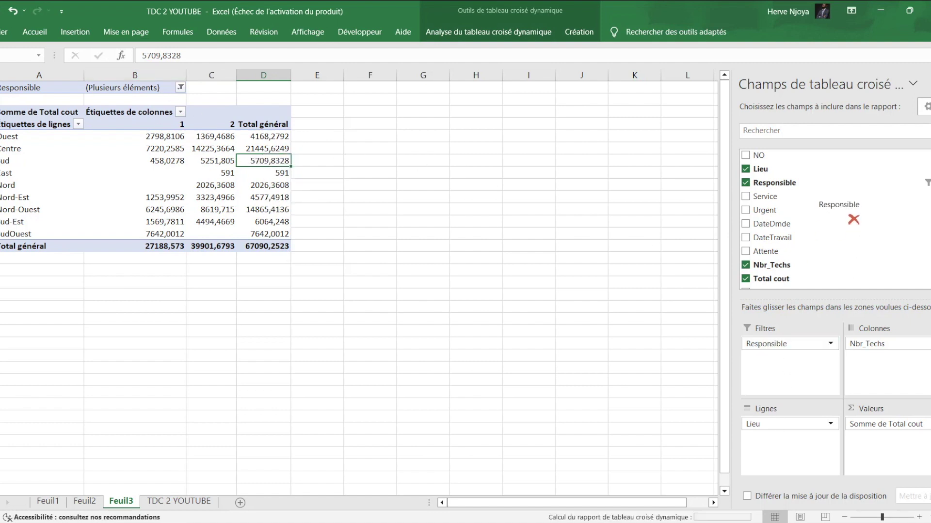
Step: Temporarily filter the pivot table by Service = Installation, then remove the Service filter
scroll(870, 206, "down", 2)
scroll(870, 206, "up", 2)
left_click_drag(749, 192, 785, 345)
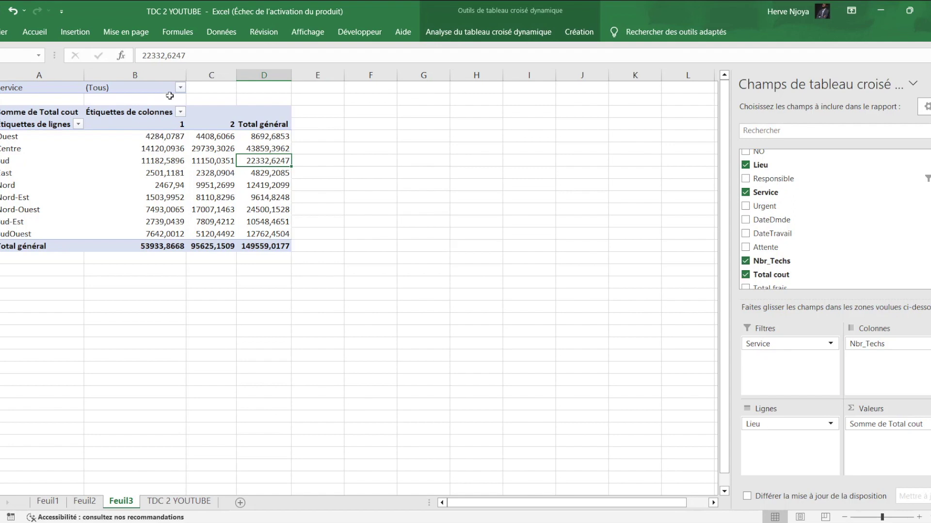
left_click(180, 88)
left_click(63, 132)
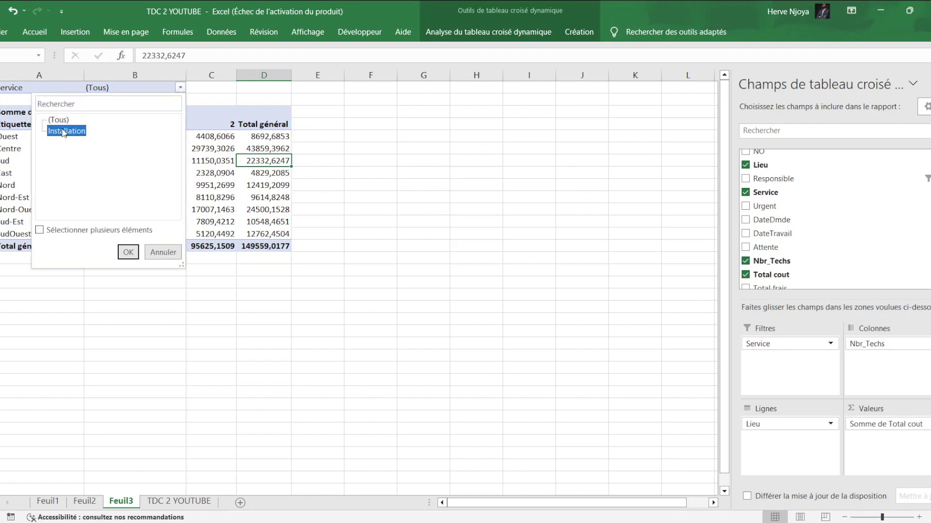
left_click(127, 252)
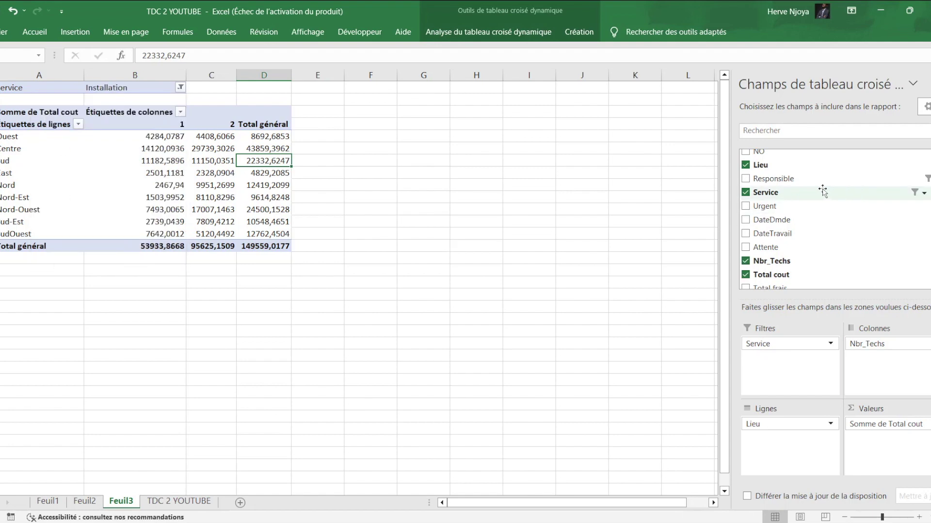
left_click_drag(775, 344, 831, 240)
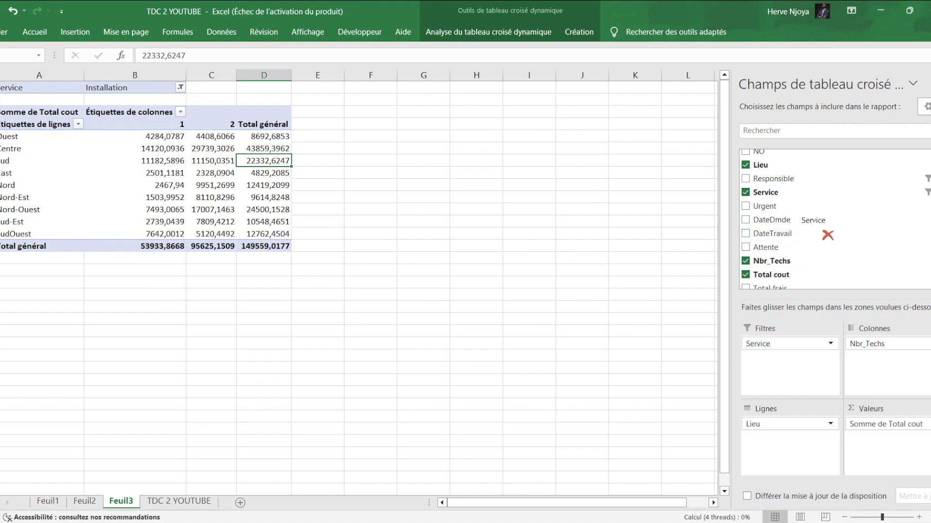
Step: Add Mois as a report filter restricted to Janvier, Février and Mars
scroll(800, 218, "down", 3)
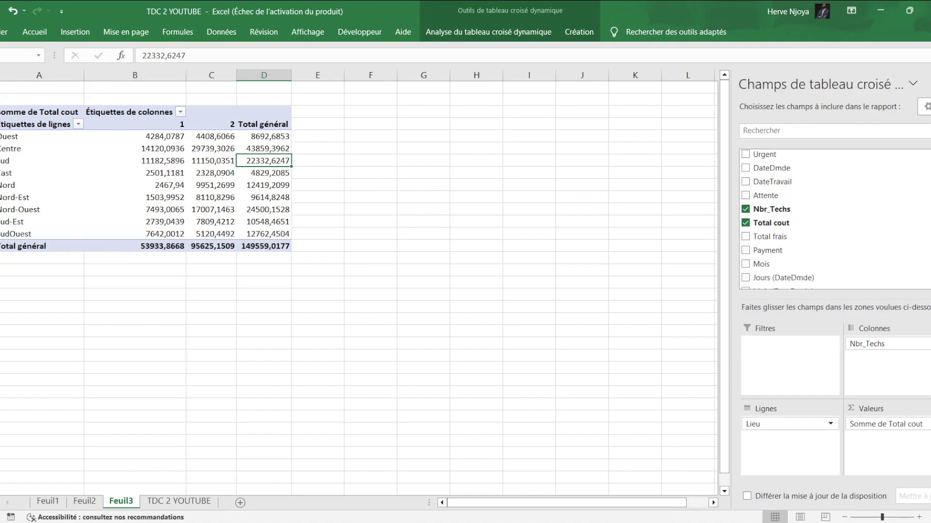
left_click_drag(761, 264, 779, 370)
left_click(180, 89)
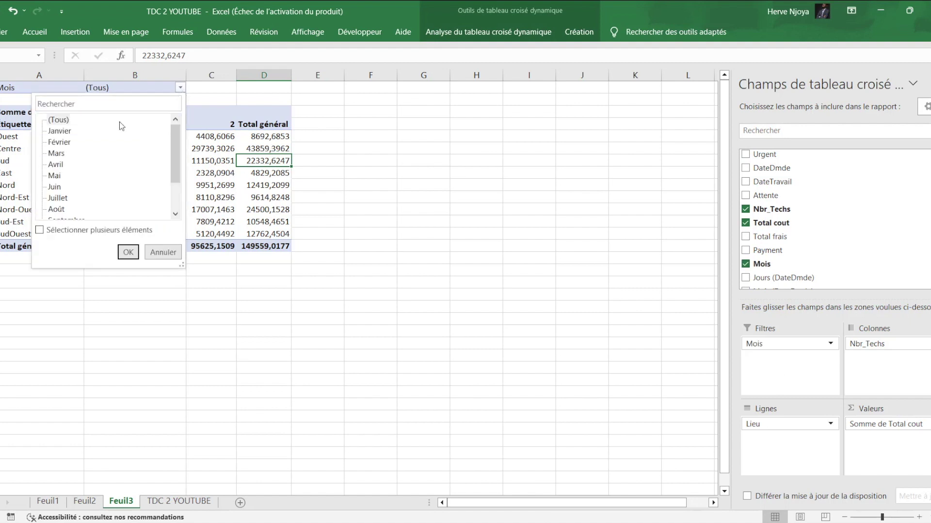
left_click(40, 230)
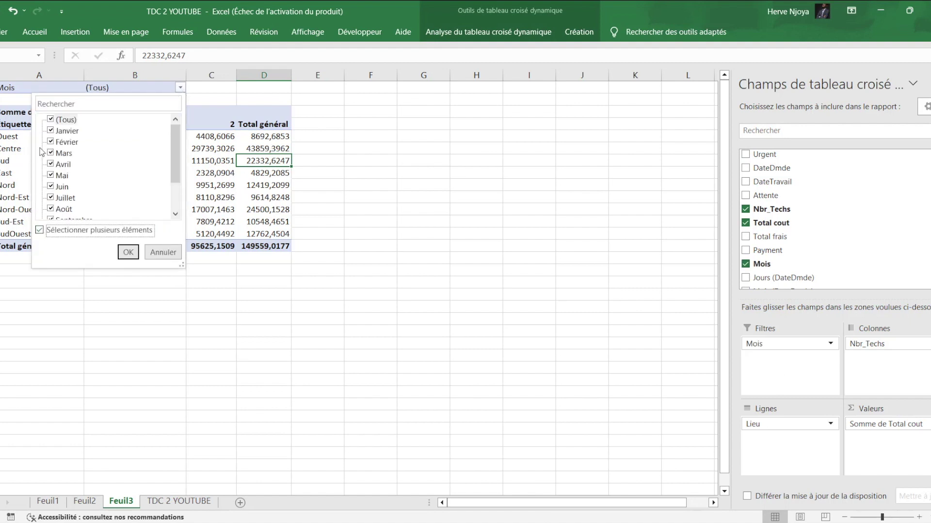
left_click(50, 120)
left_click(51, 131)
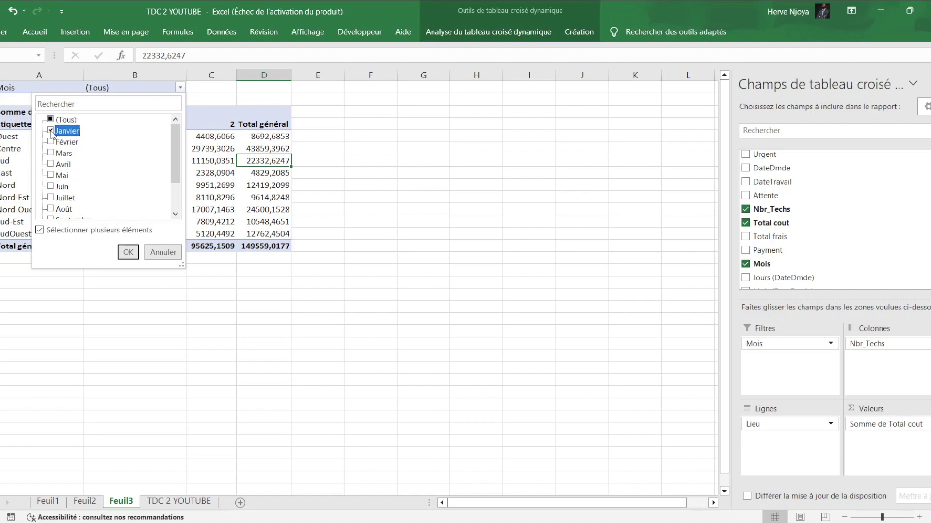
left_click(52, 143)
left_click(51, 153)
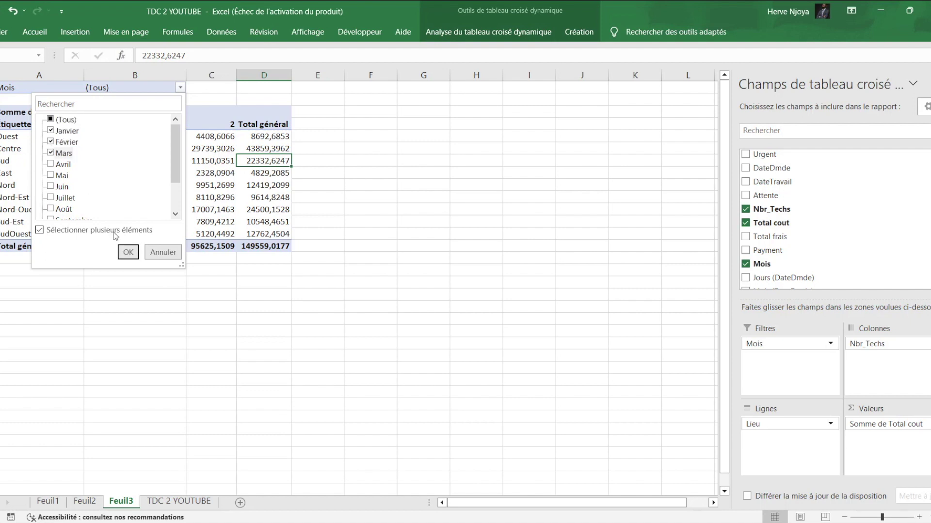
left_click(128, 252)
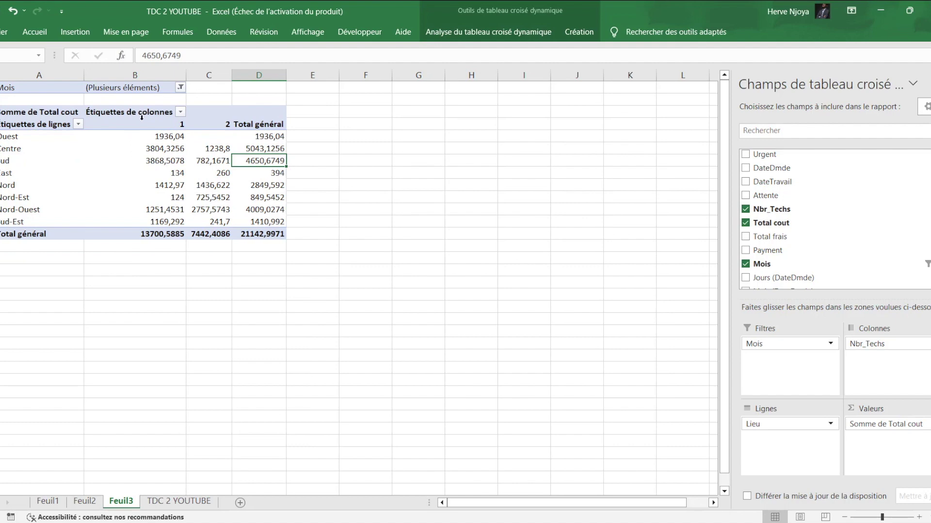
Step: Check the column and grand totals, then drag Mois out of the filters
left_click_drag(173, 126, 169, 221)
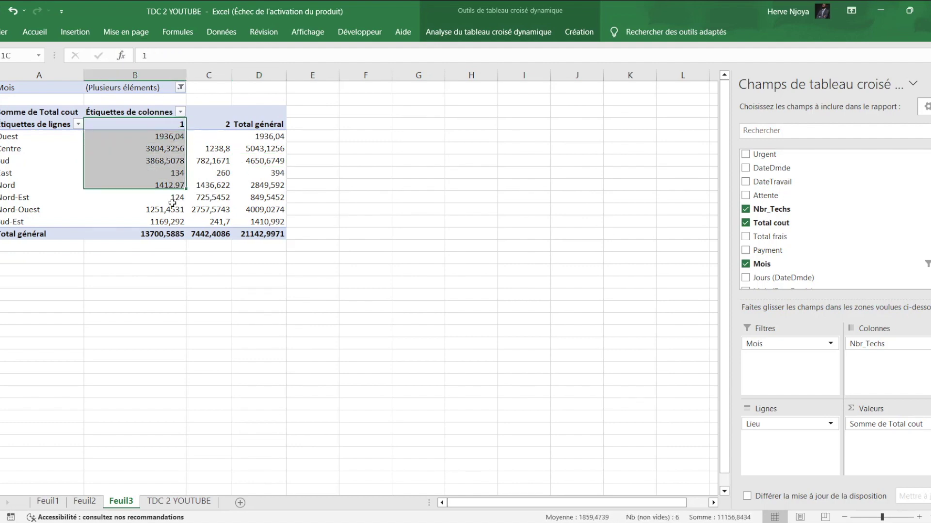
left_click_drag(223, 125, 221, 212)
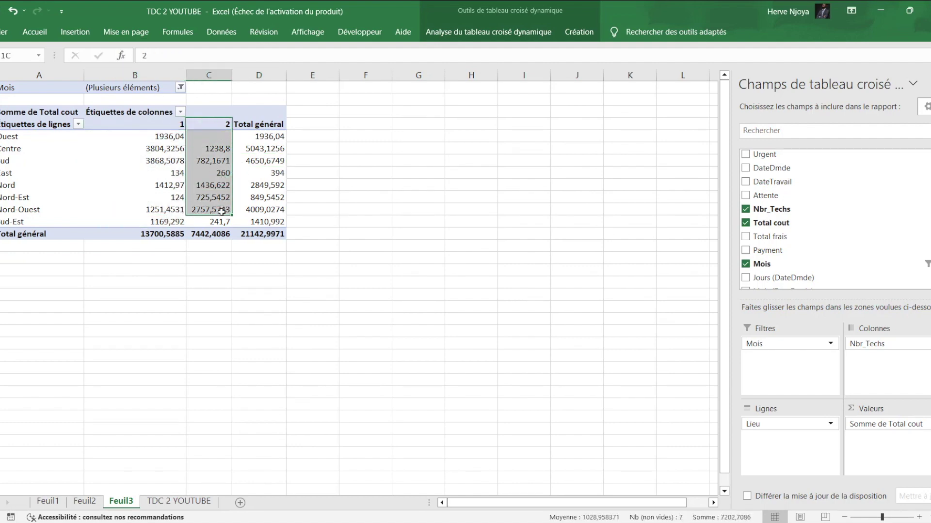
left_click_drag(279, 136, 286, 221)
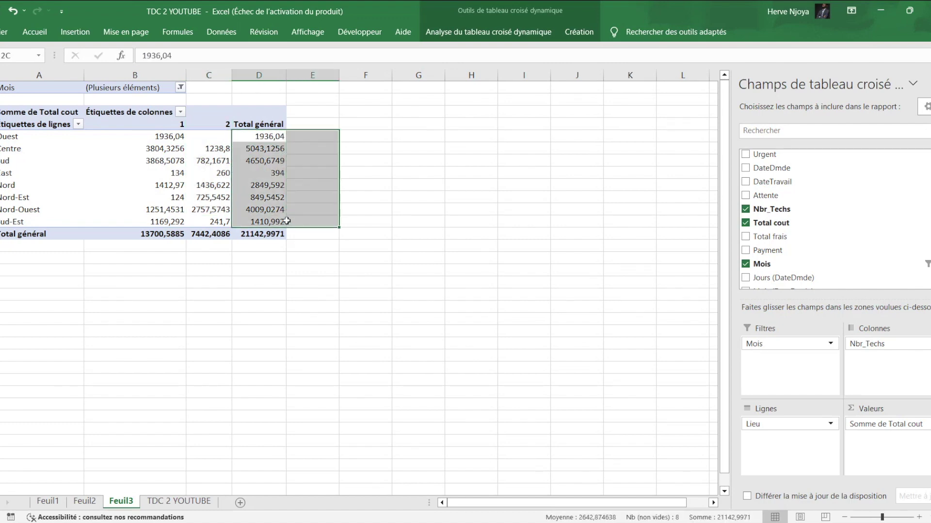
left_click_drag(140, 233, 262, 235)
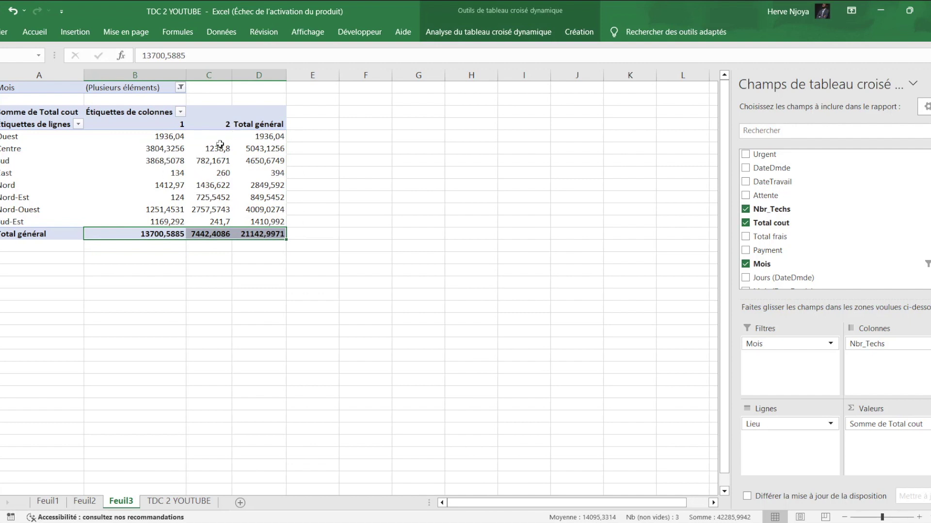
left_click(210, 161)
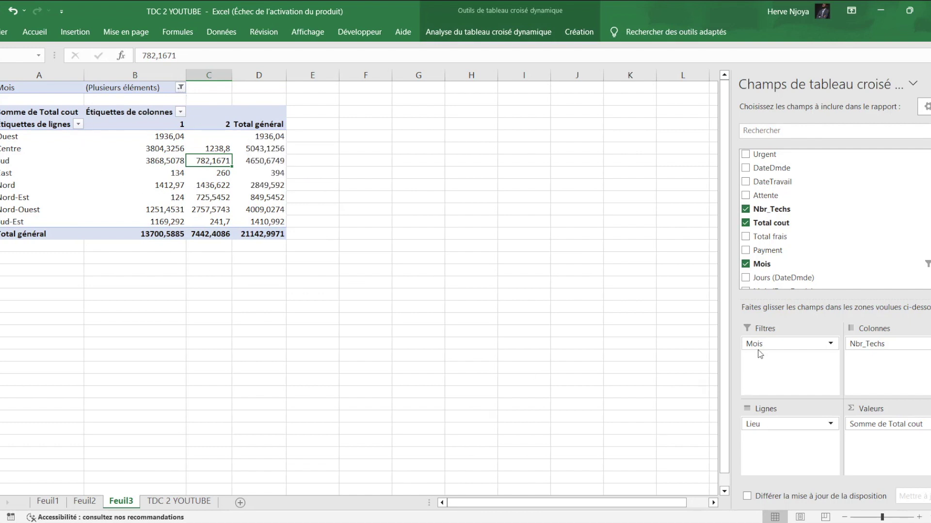
left_click_drag(756, 344, 837, 232)
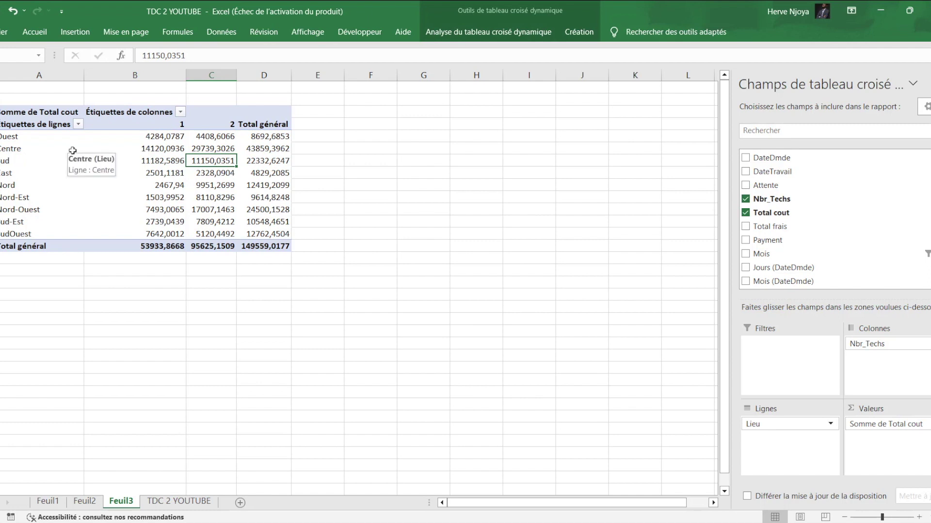
Step: Insert a Mois slicer for the pivot table
left_click(155, 162)
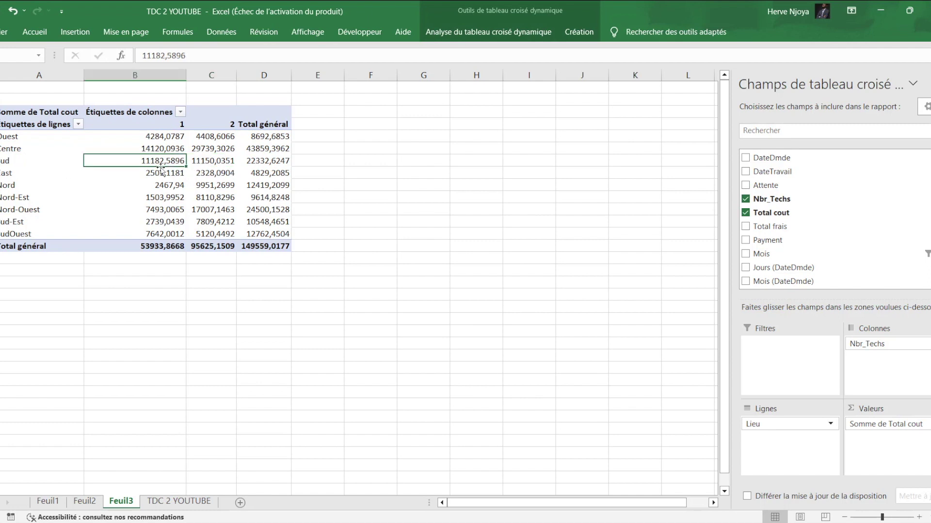
left_click(519, 32)
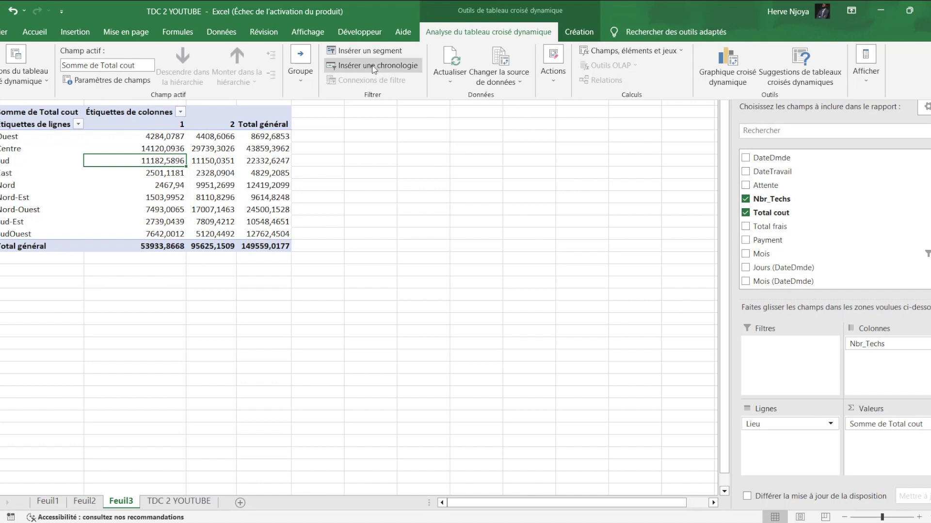
left_click(388, 52)
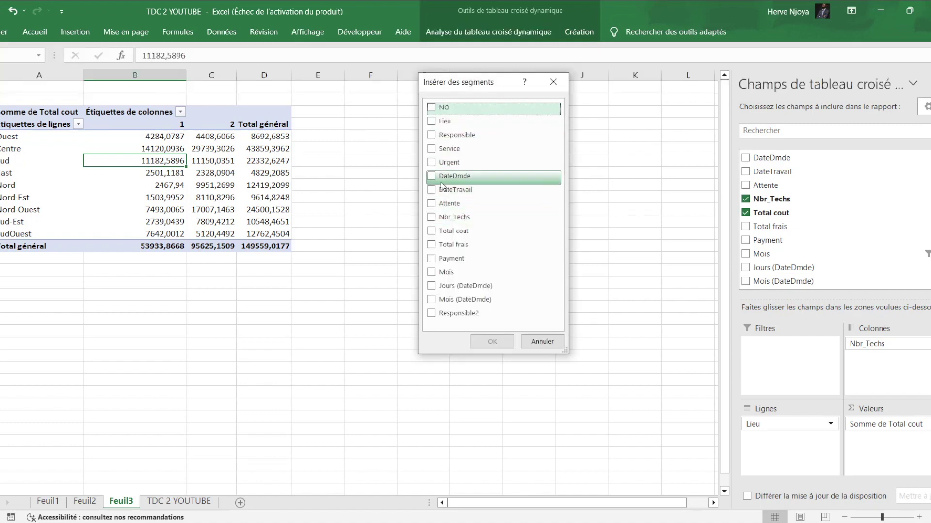
left_click(431, 271)
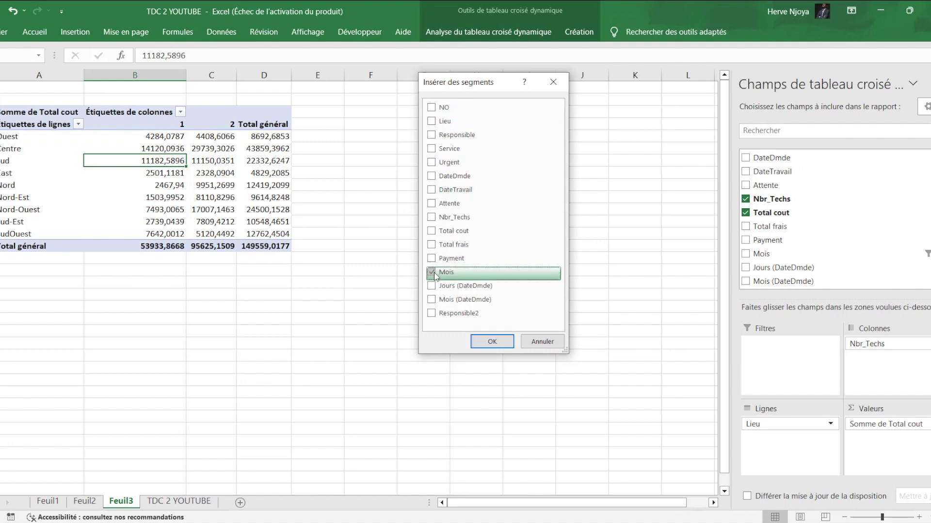
left_click(475, 346)
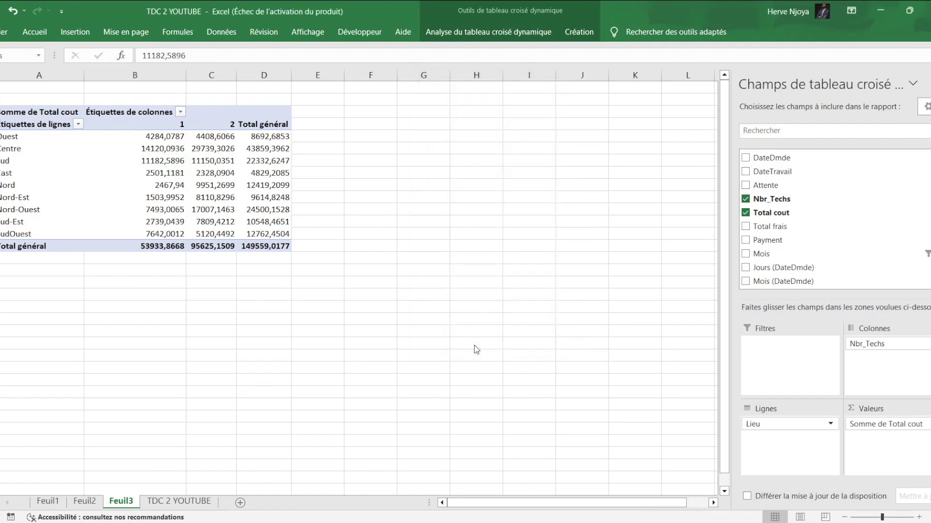
Step: Place and enlarge the Mois slicer, then select Janvier through Juin, totalling 66447,0787
left_click_drag(356, 219, 423, 135)
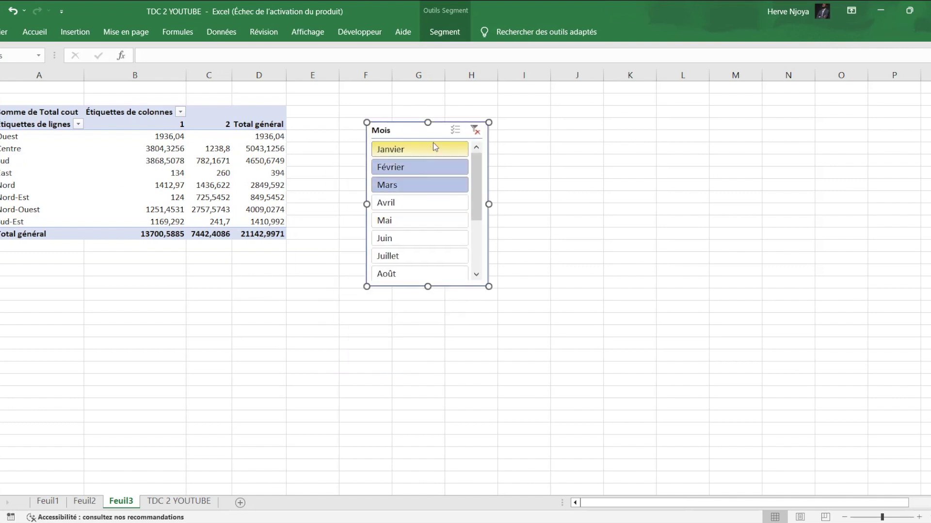
left_click_drag(428, 287, 428, 382)
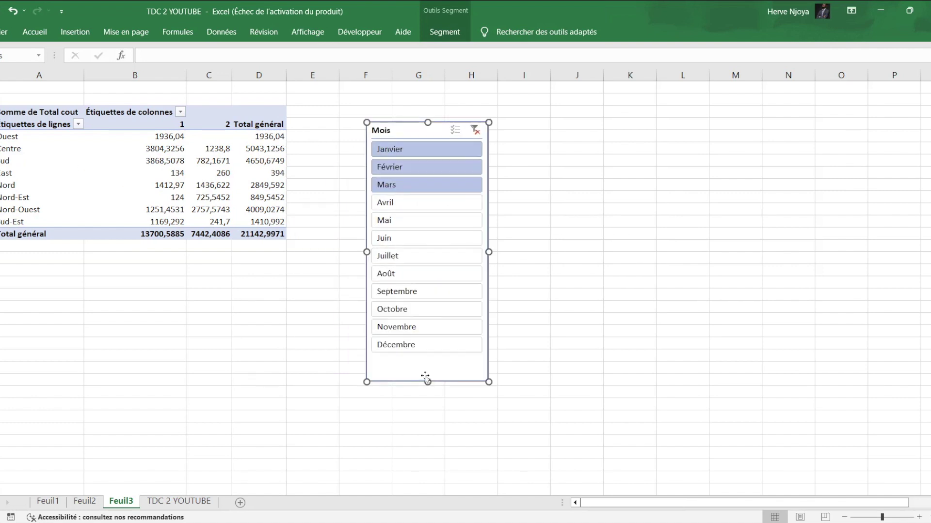
left_click(411, 150)
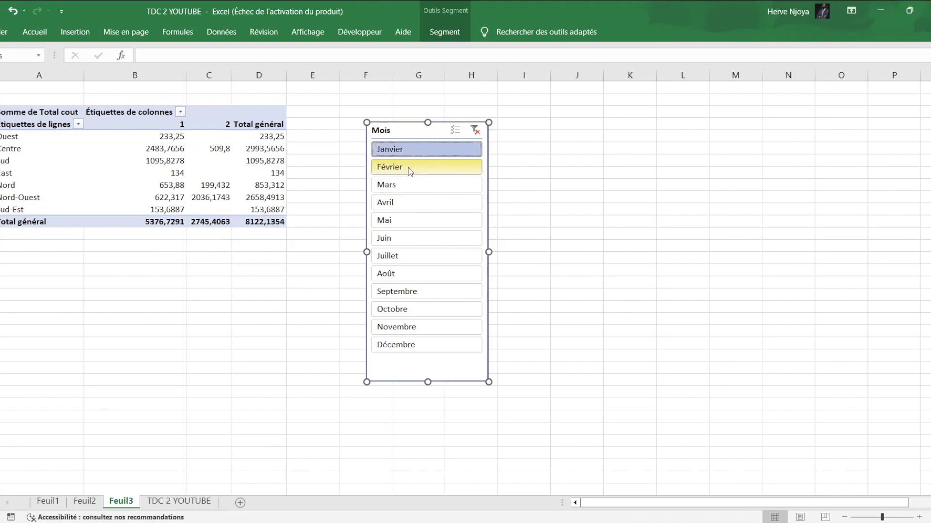
left_click(410, 167)
left_click(406, 185)
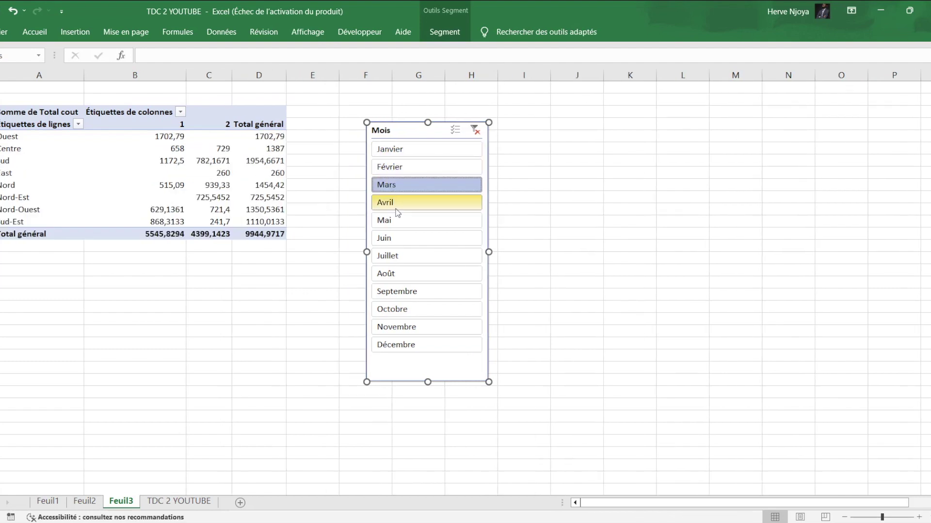
left_click(396, 206)
left_click(389, 224)
left_click_drag(393, 149, 415, 244)
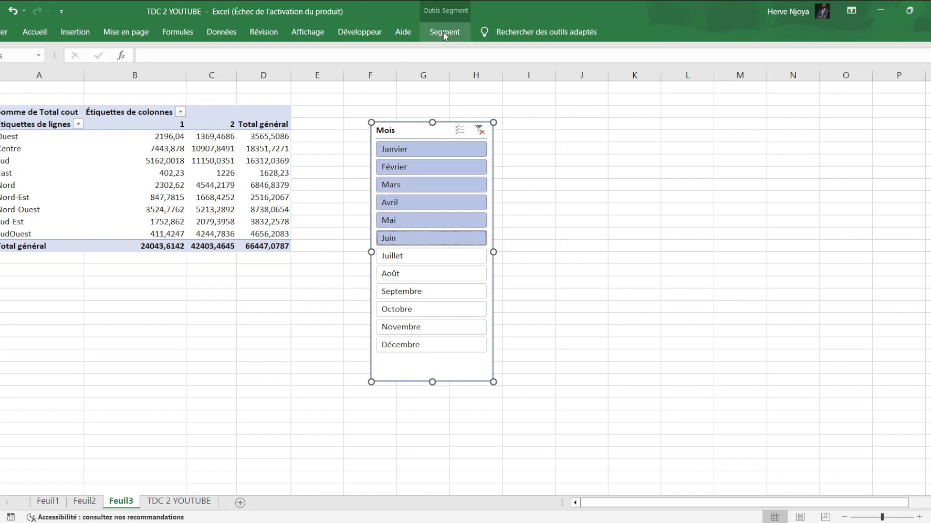
left_click(224, 196)
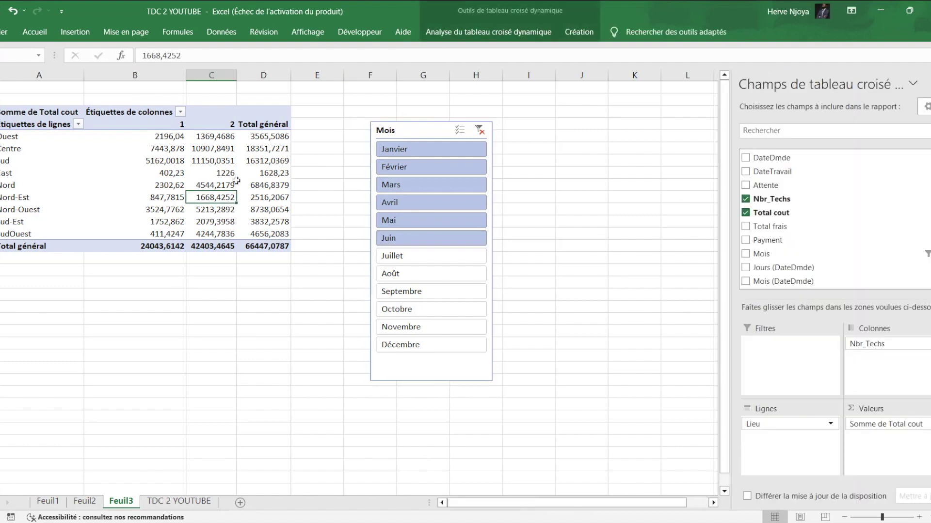
Step: Insert a Responsible slicer and place it below the pivot table
left_click(514, 31)
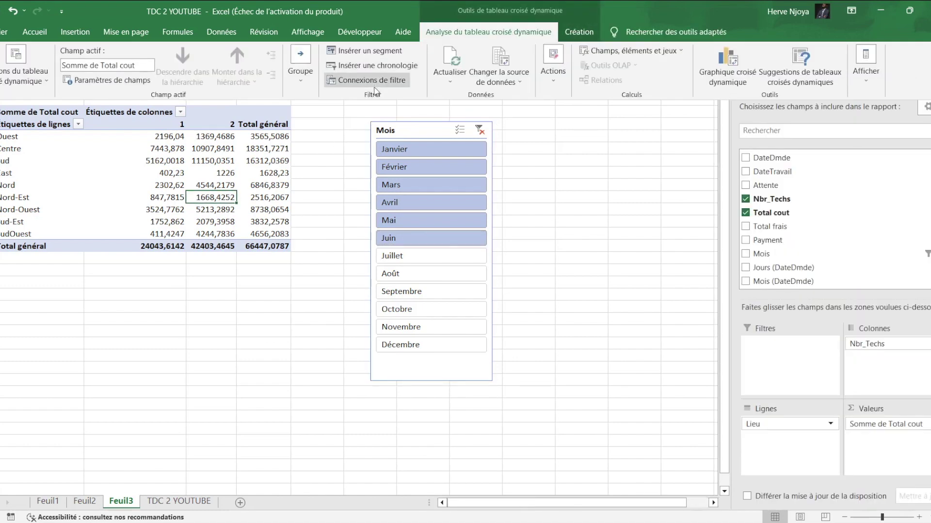
left_click(380, 51)
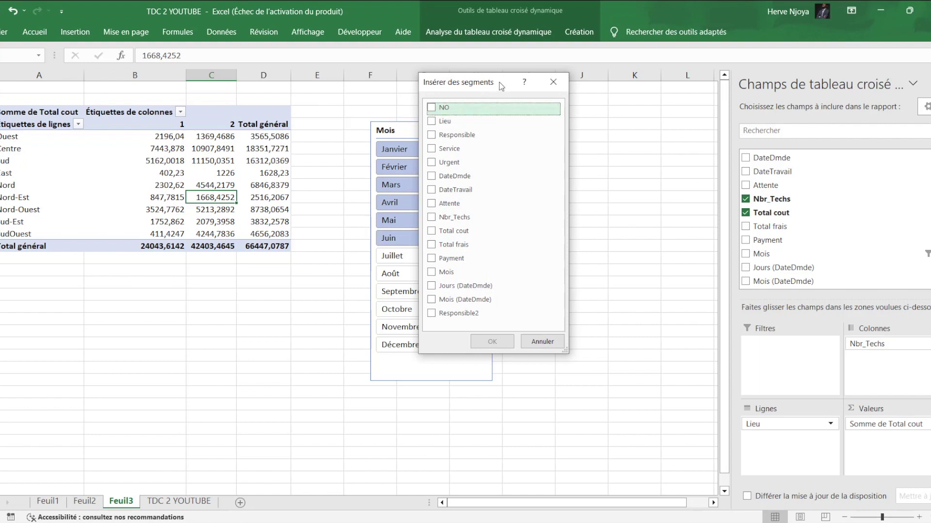
left_click(431, 135)
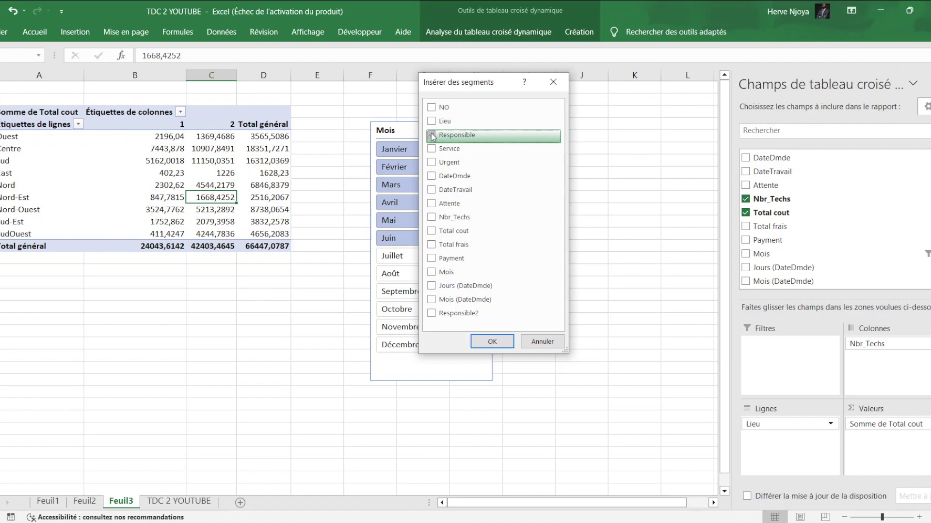
left_click(482, 342)
left_click_drag(371, 207, 143, 271)
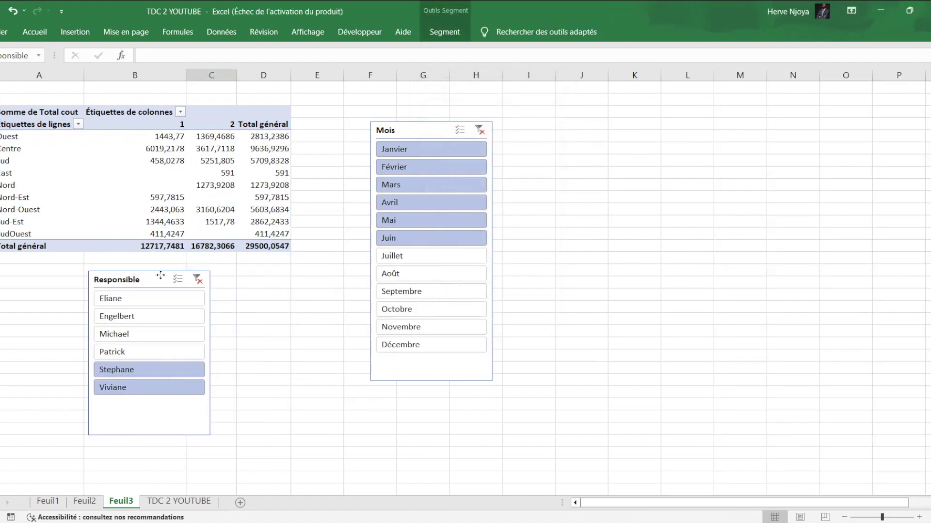
Step: Use both slicers to filter to a single person and Janvier–Mars, totalling 3643,73
left_click(94, 297)
left_click(413, 153)
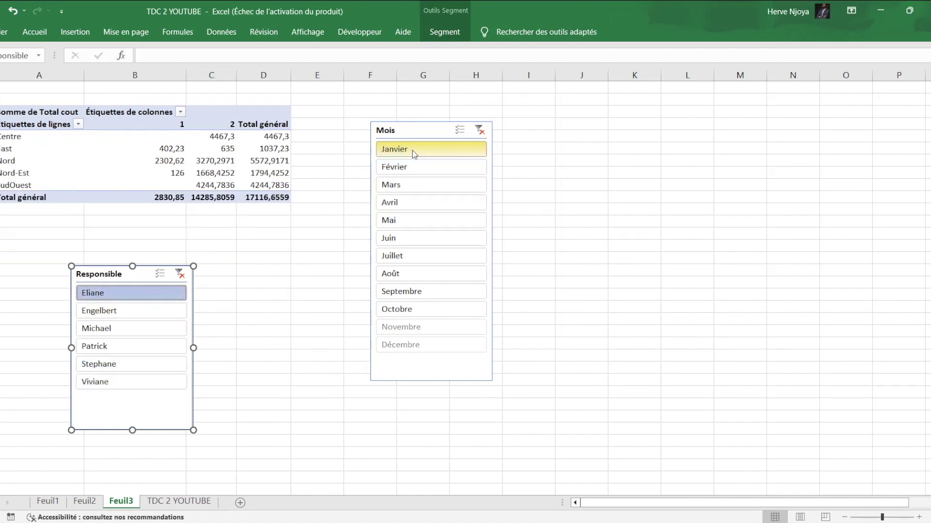
left_click(407, 167)
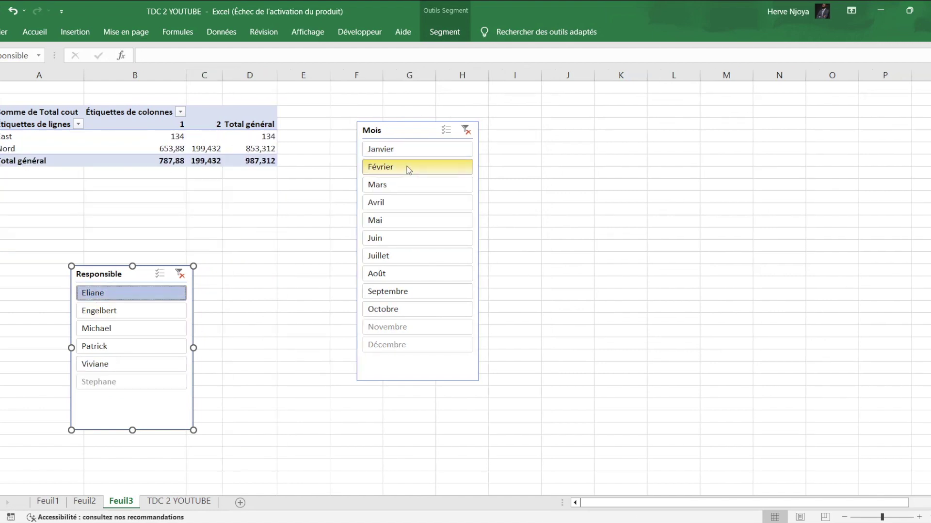
left_click(402, 185)
left_click(400, 205)
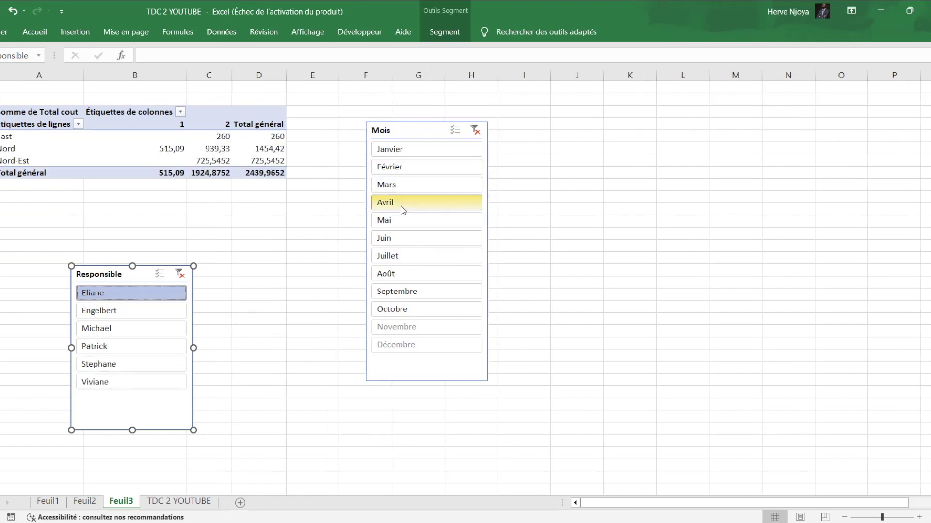
left_click(401, 222)
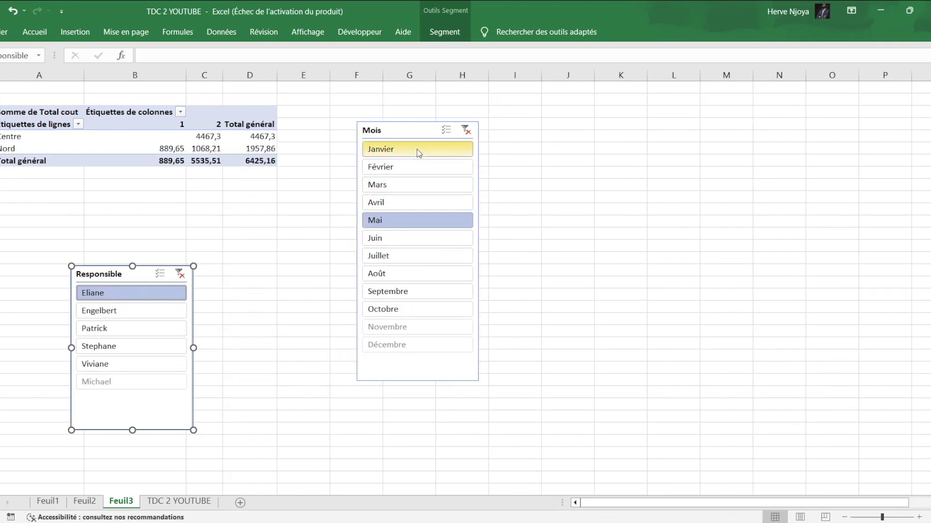
left_click_drag(412, 149, 412, 184)
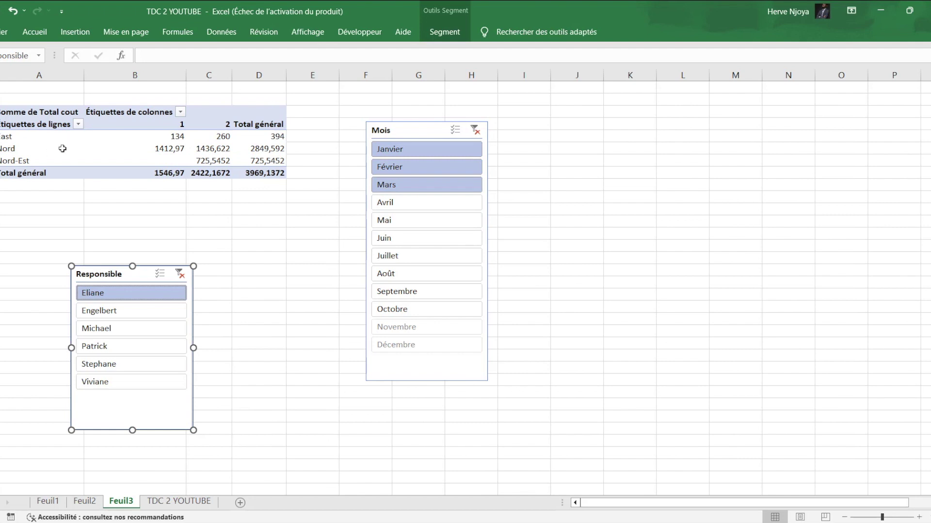
left_click(116, 331)
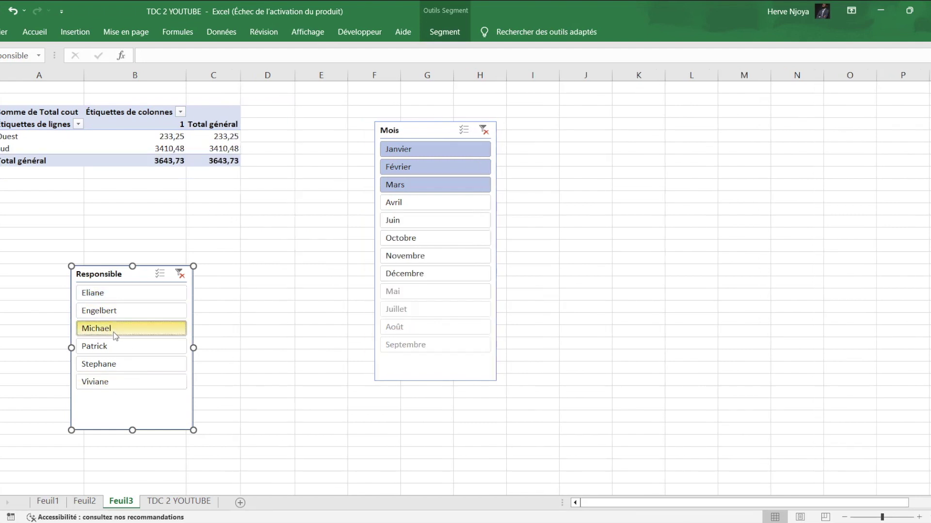